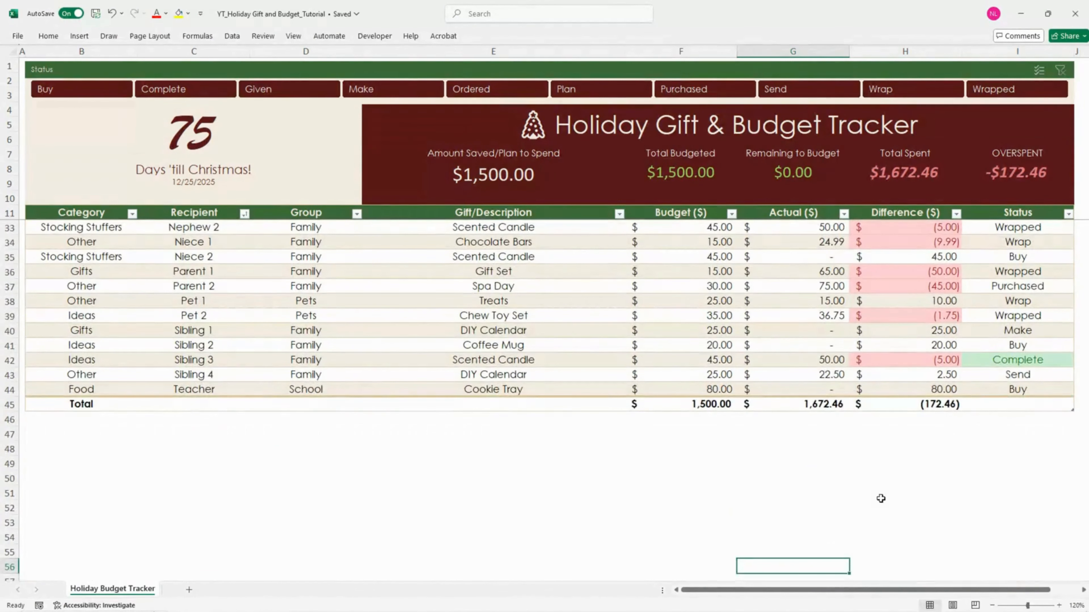
Enter 500 as the actual cost of Coworker 2's Chocolate Bars
{"action": "scroll", "coordinate": [871, 482], "scroll_direction": "up", "scroll_amount": 7}
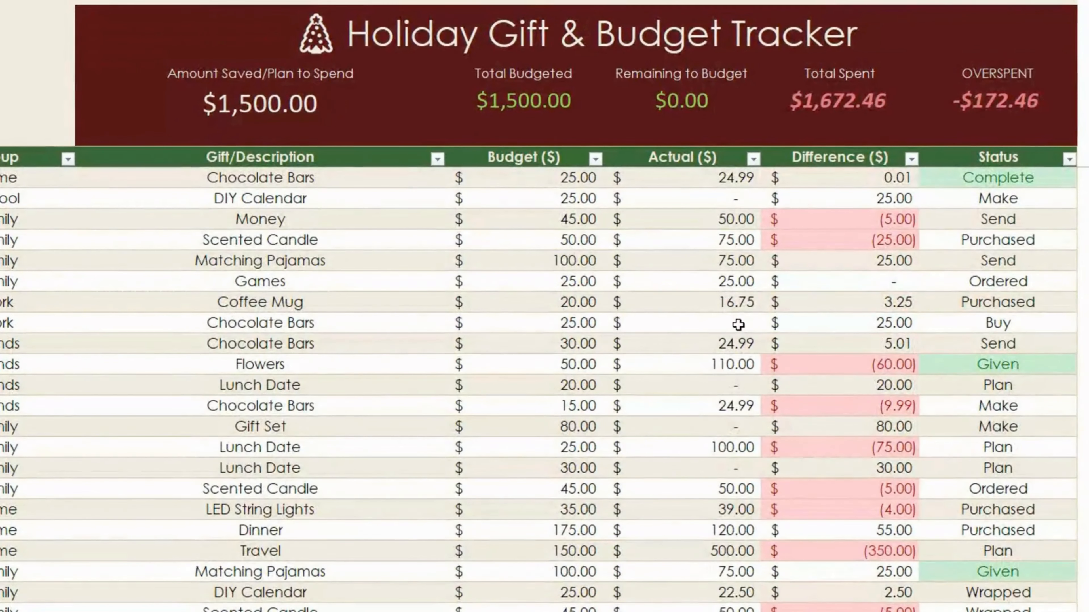
{"action": "left_click", "coordinate": [832, 334]}
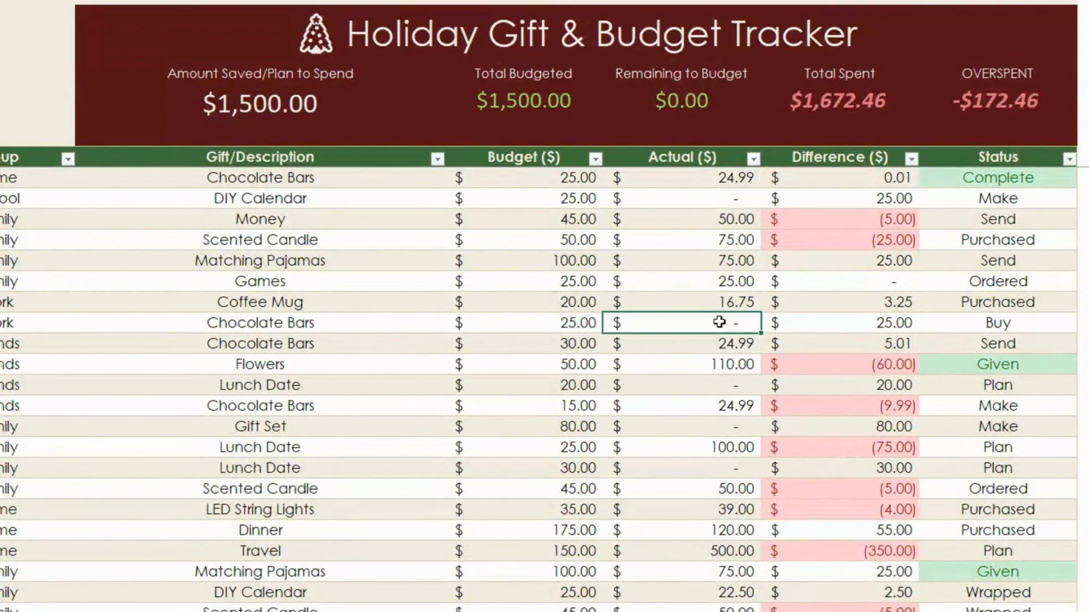
{"action": "type", "text": "500"}
{"action": "key", "text": "Return"}
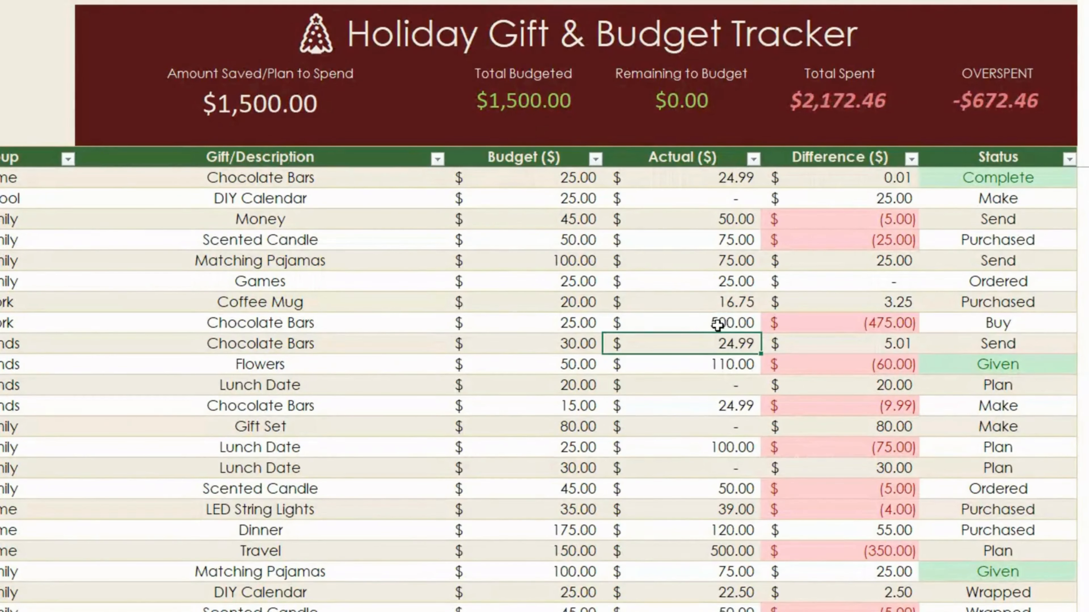
Clear the actual cost of Coworker 2's Chocolate Bars
{"action": "left_click", "coordinate": [710, 322]}
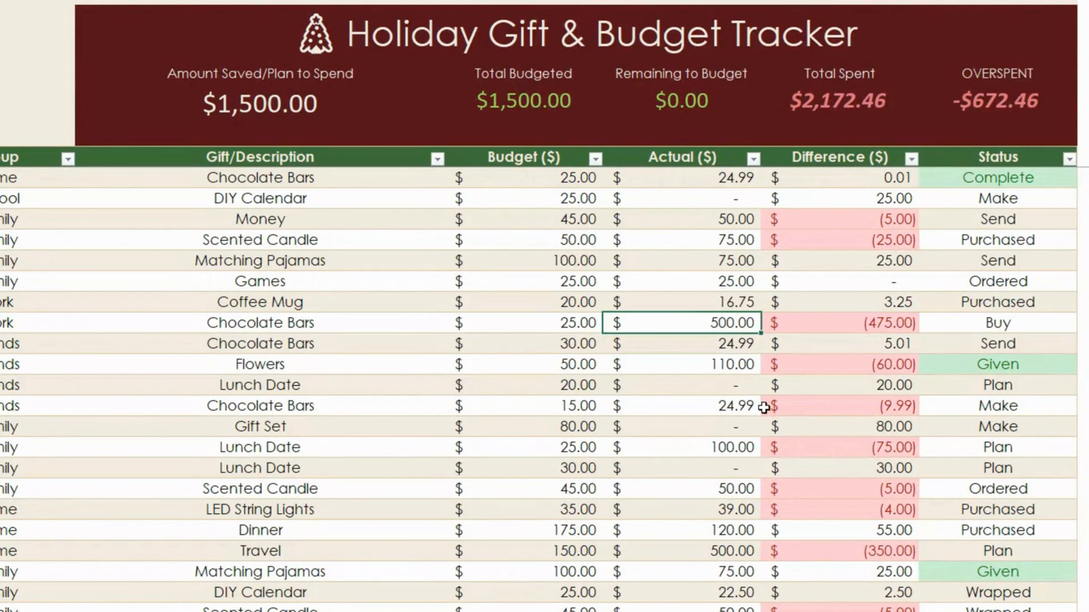
{"action": "key", "text": "Delete"}
{"action": "key", "text": "Return"}
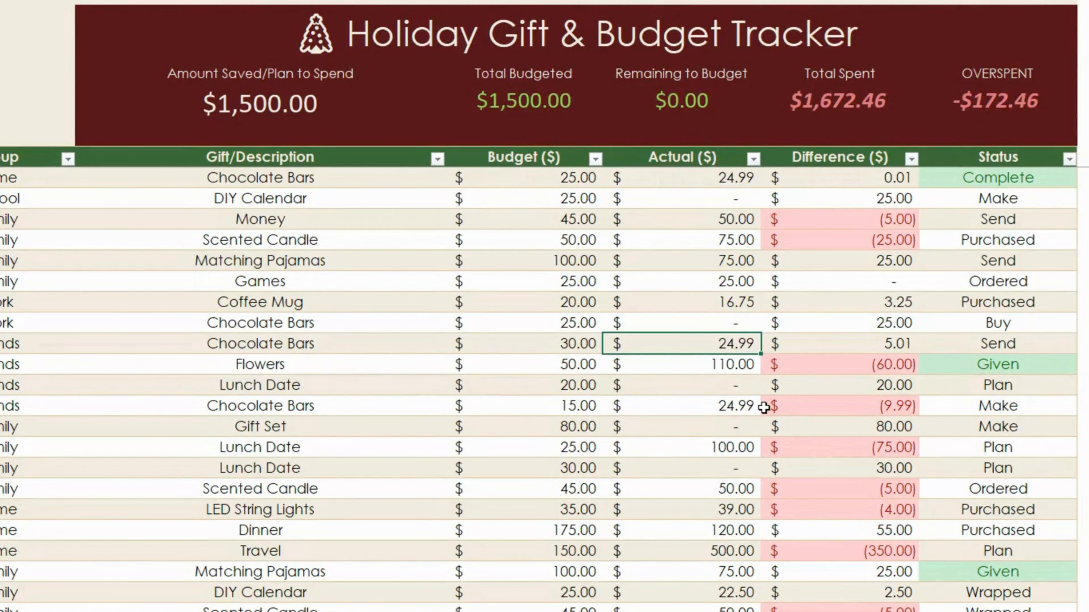
Clear the actual cost of the Holiday Party Travel entry
{"action": "left_click", "coordinate": [687, 552]}
{"action": "key", "text": "Delete"}
{"action": "key", "text": "Return"}
Set the budget of Grandparent 3's Lunch Date to 45
{"action": "left_click", "coordinate": [596, 470]}
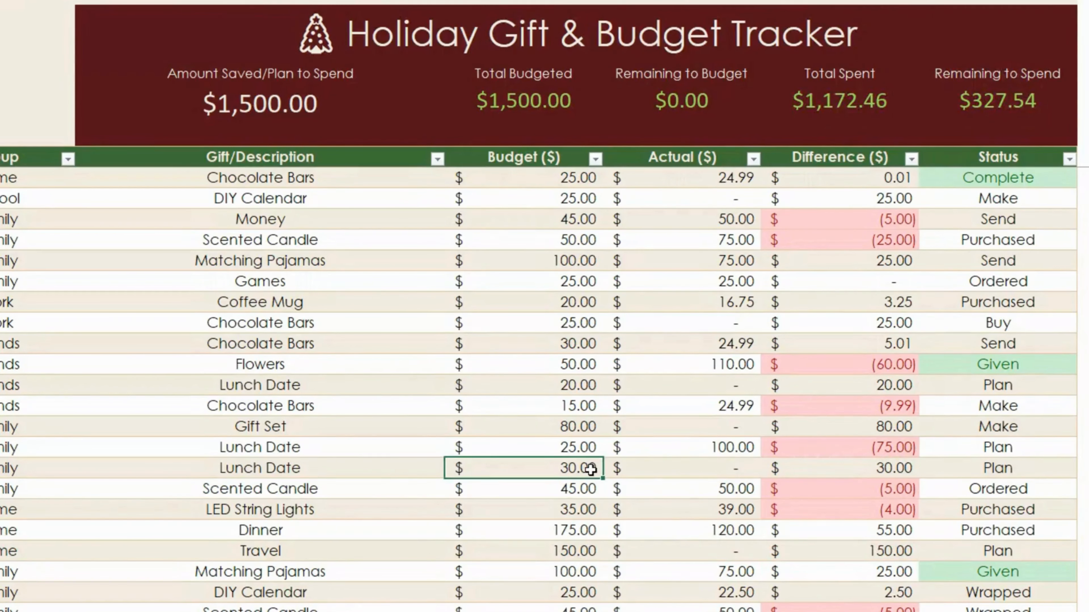
{"action": "type", "text": "45"}
{"action": "key", "text": "Return"}
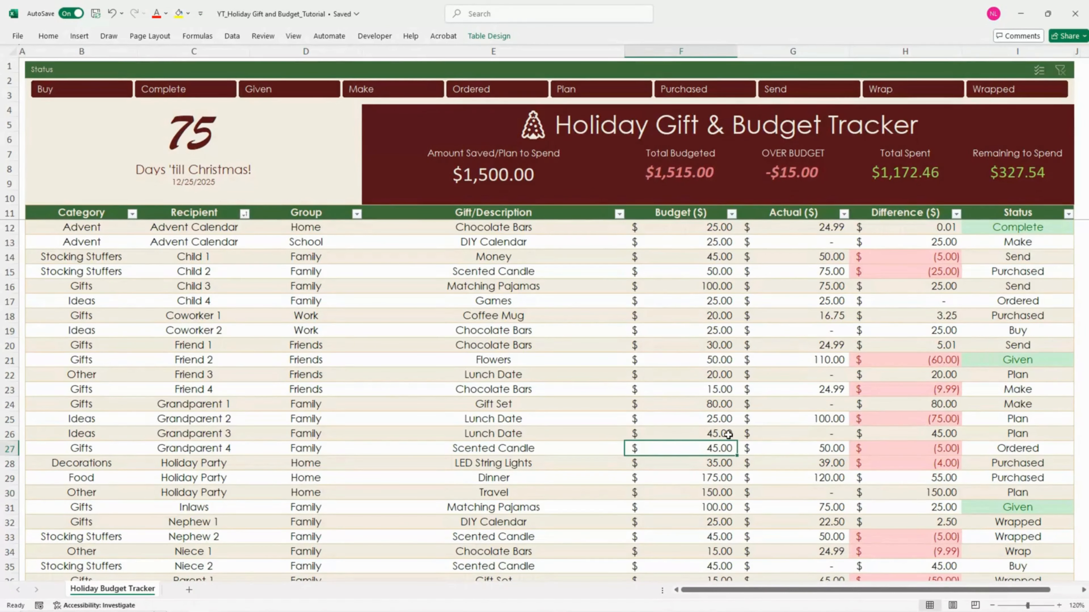
Inspect the Total Budgeted formula and the status choices available for Friend 3's Lunch Date
{"action": "scroll", "coordinate": [727, 434], "scroll_direction": "down", "scroll_amount": 2}
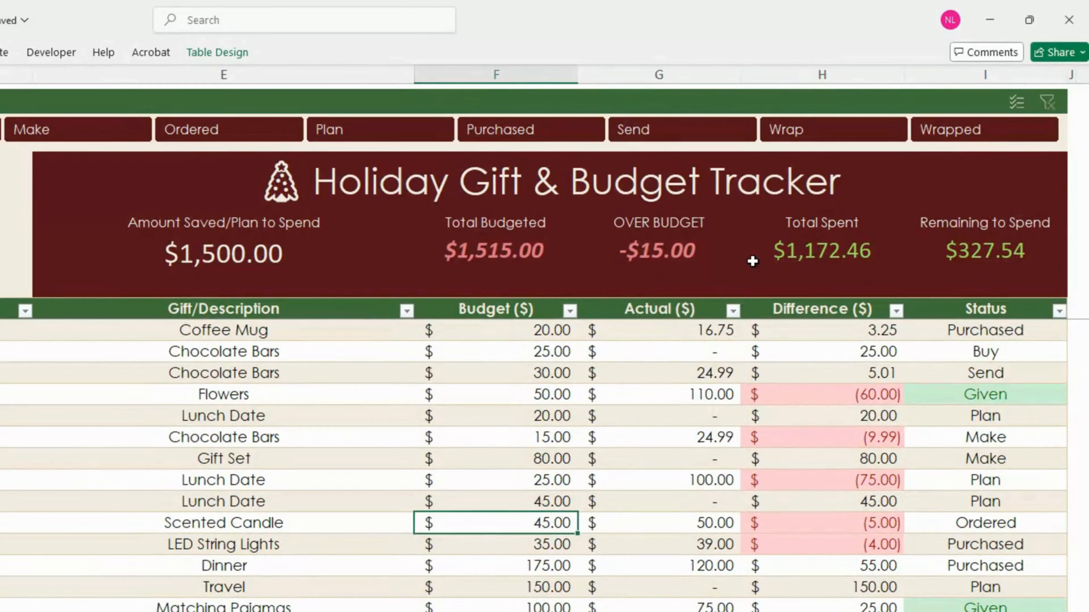
{"action": "double_click", "coordinate": [537, 249]}
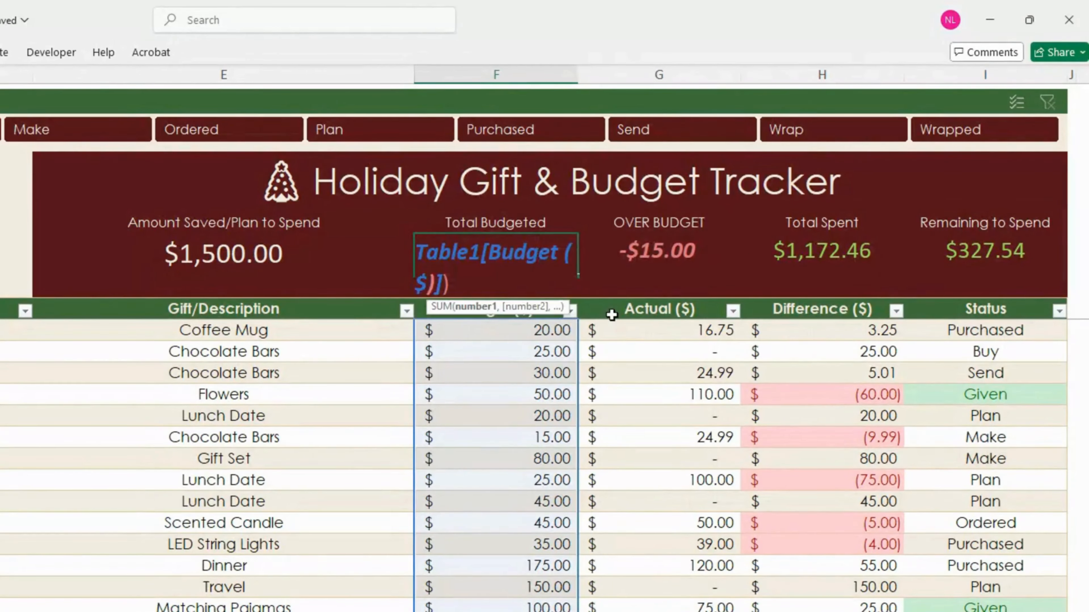
{"action": "left_click", "coordinate": [1025, 417]}
{"action": "left_click", "coordinate": [1076, 420]}
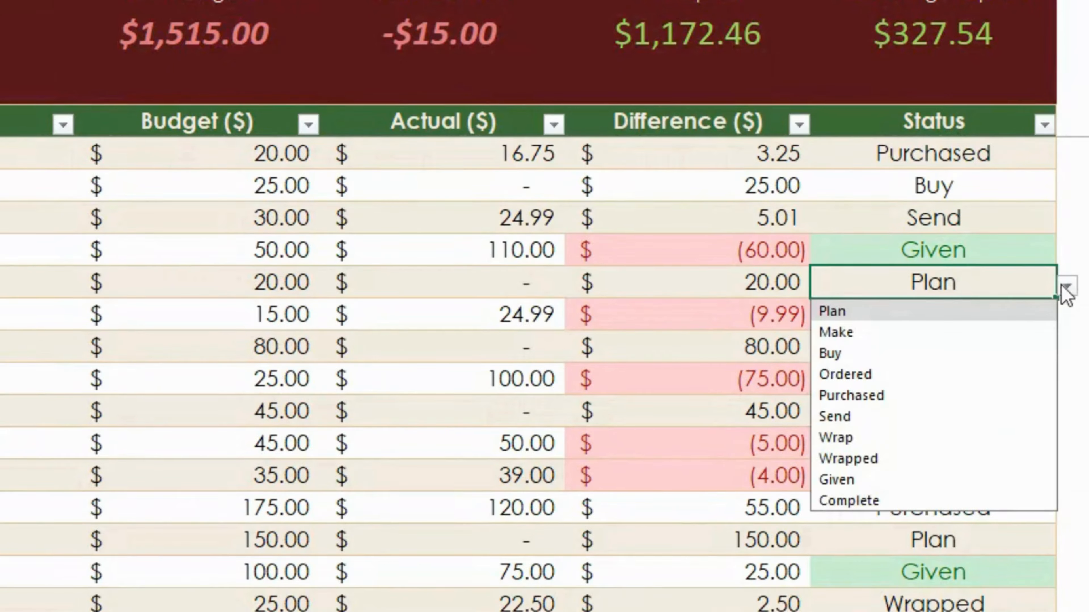
{"action": "left_click", "coordinate": [1068, 286]}
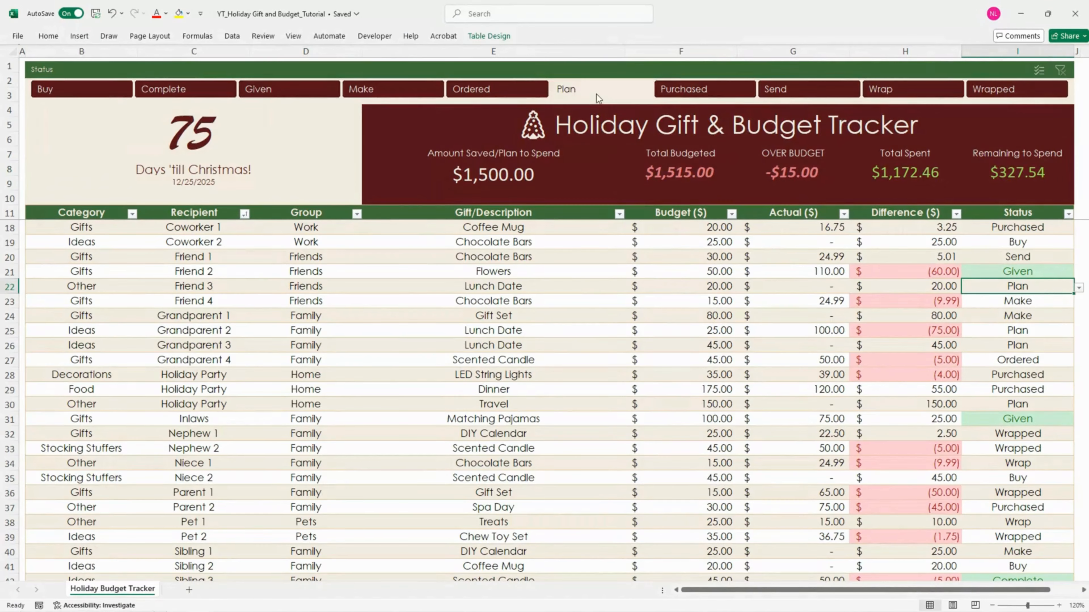
Filter the gift table to entries with Plan status, and clear the filter after viewing them
{"action": "left_click", "coordinate": [597, 94]}
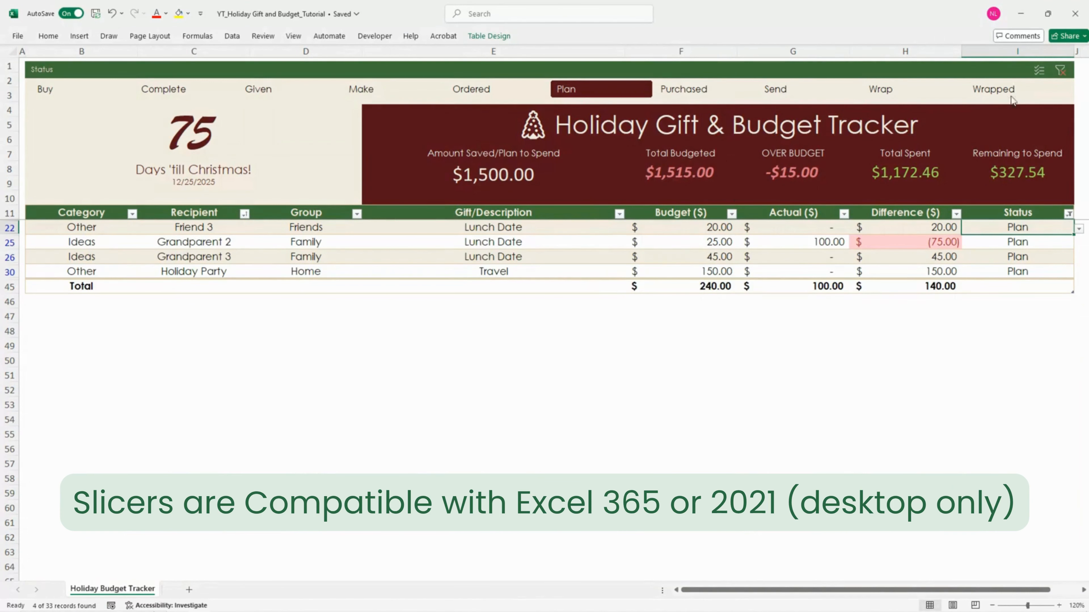
{"action": "left_click", "coordinate": [1061, 73]}
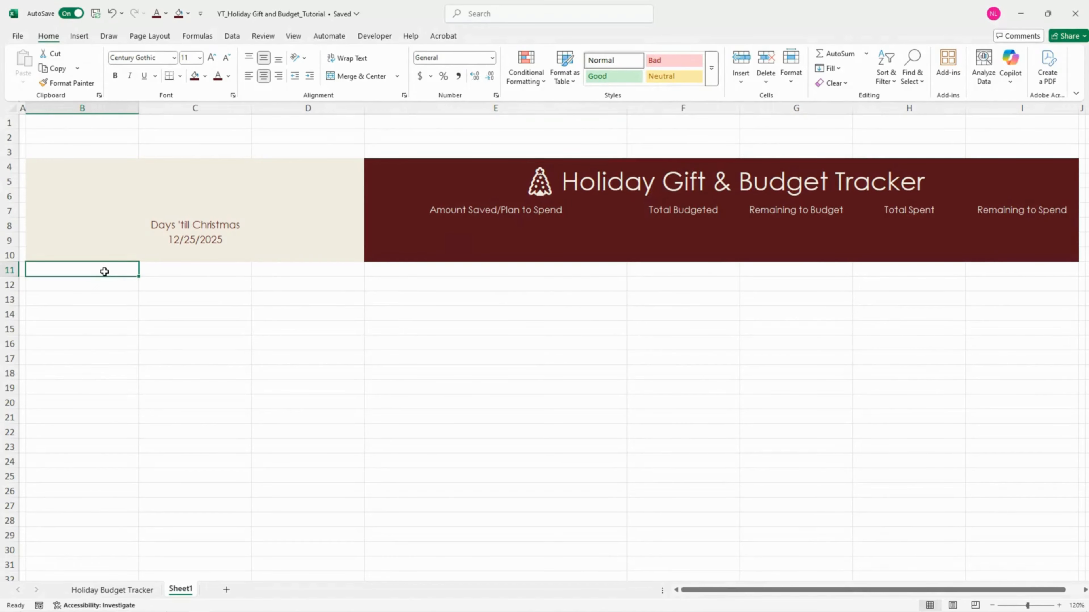
Enter the column headers Category, Recipient, Group and Gift/Description in row 11 of Sheet1, starting in column B
{"action": "type", "text": "Cate"}
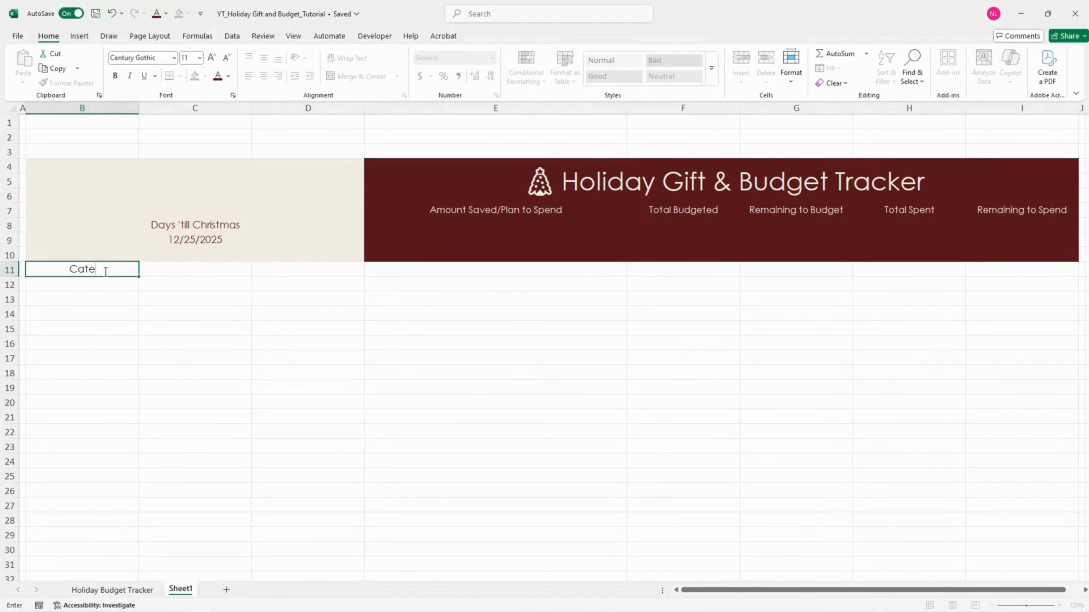
{"action": "type", "text": "gory"}
{"action": "key", "text": "Tab"}
{"action": "type", "text": "Rec"}
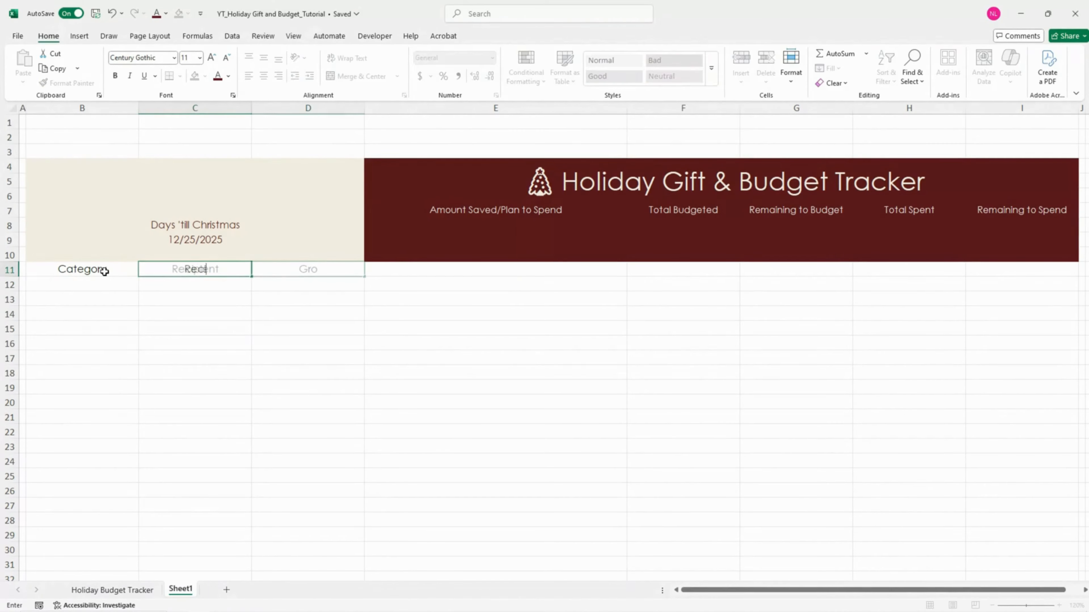
{"action": "type", "text": "up"}
{"action": "key", "text": "Tab"}
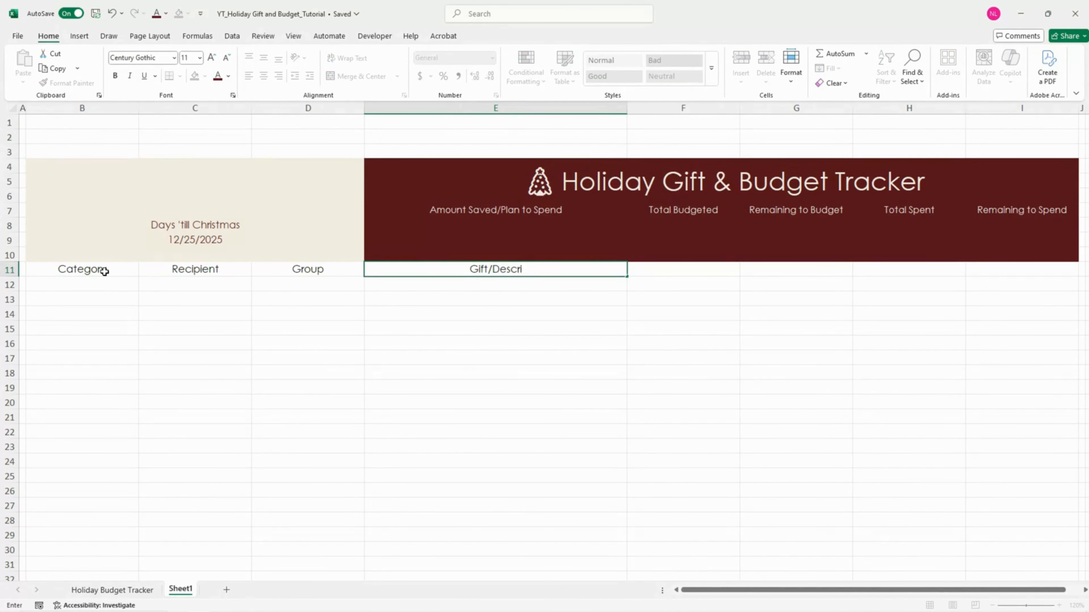
{"action": "type", "text": "ption"}
{"action": "key", "text": "Tab"}
Complete the row 11 headers with Budget ($), Actual ($), Difference ($) and Status in columns F to I
{"action": "type", "text": "Budget ($"}
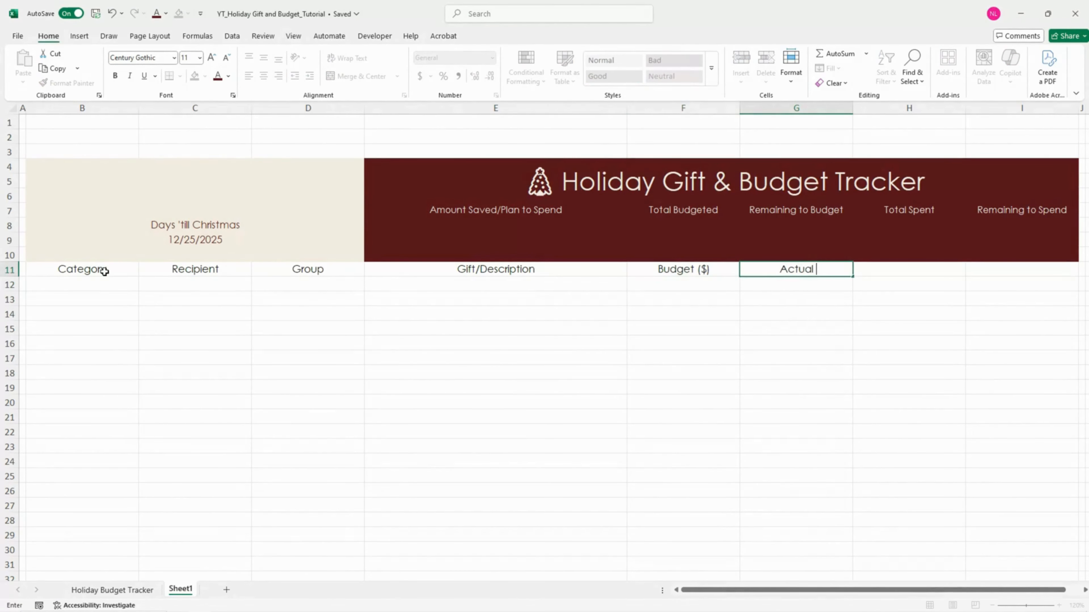
{"action": "type", "text": "($)"}
{"action": "key", "text": "Tab"}
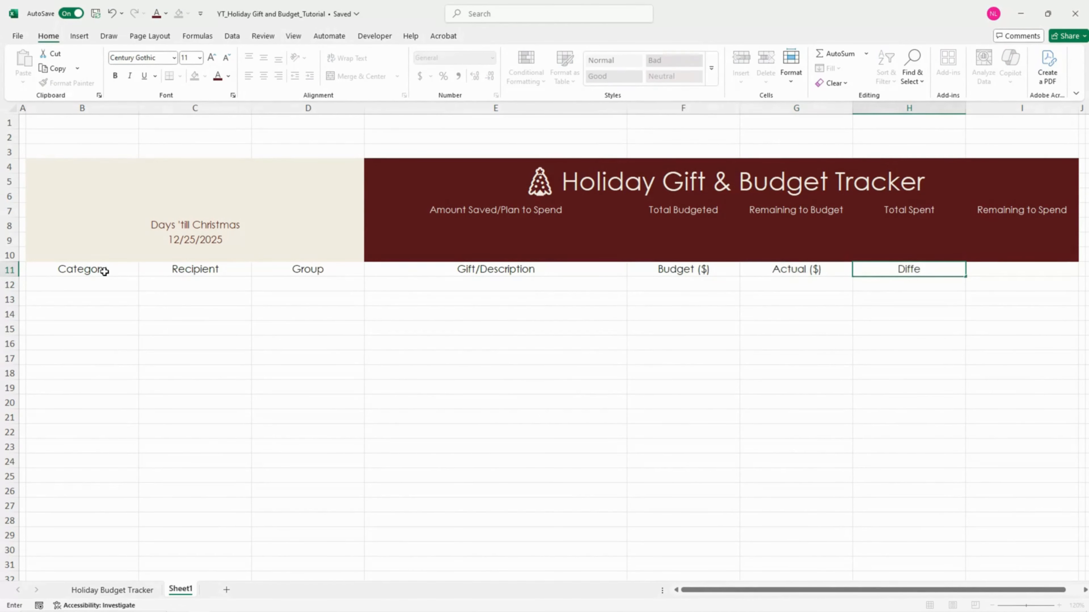
{"action": "type", "text": "rence ("}
{"action": "key", "text": "Tab"}
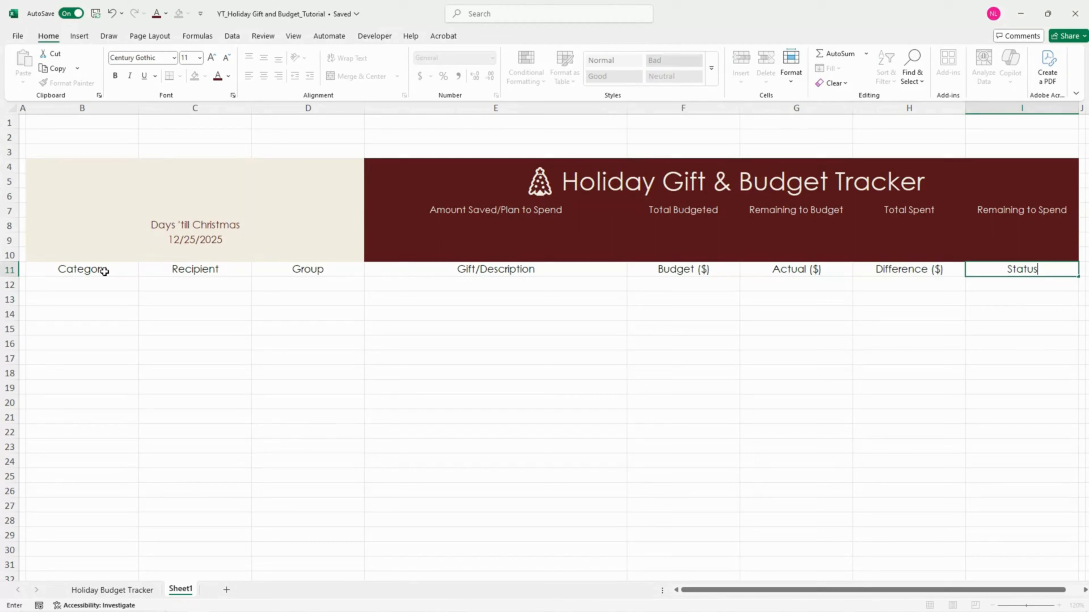
{"action": "key", "text": "Return"}
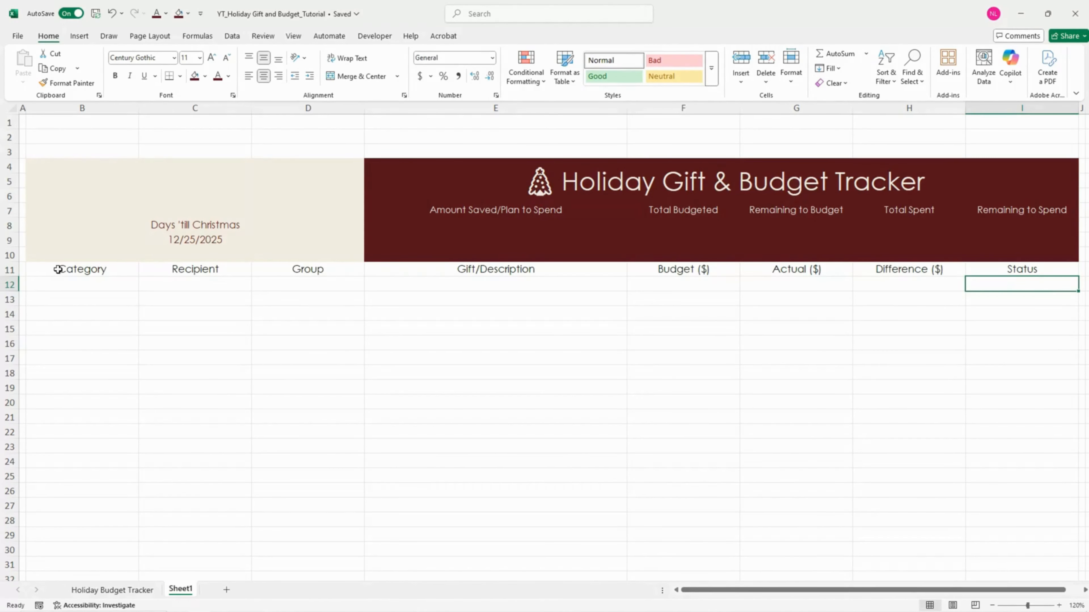
Convert the range B11:I12 into a table that uses its first row as headers
{"action": "left_click_drag", "start_coordinate": [58, 268], "coordinate": [1034, 282]}
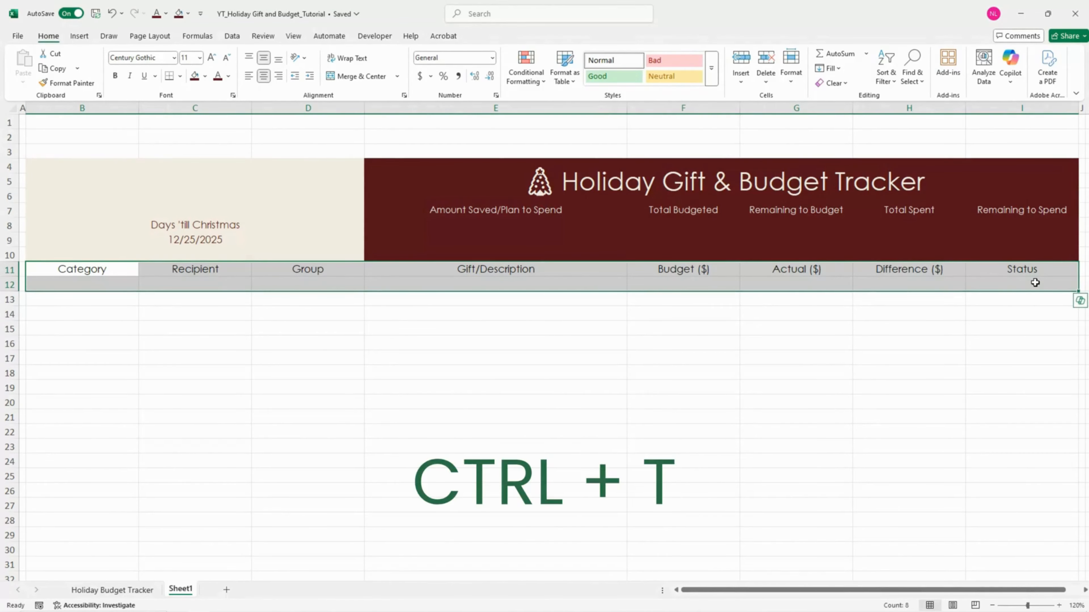
{"action": "key", "text": "ctrl+t"}
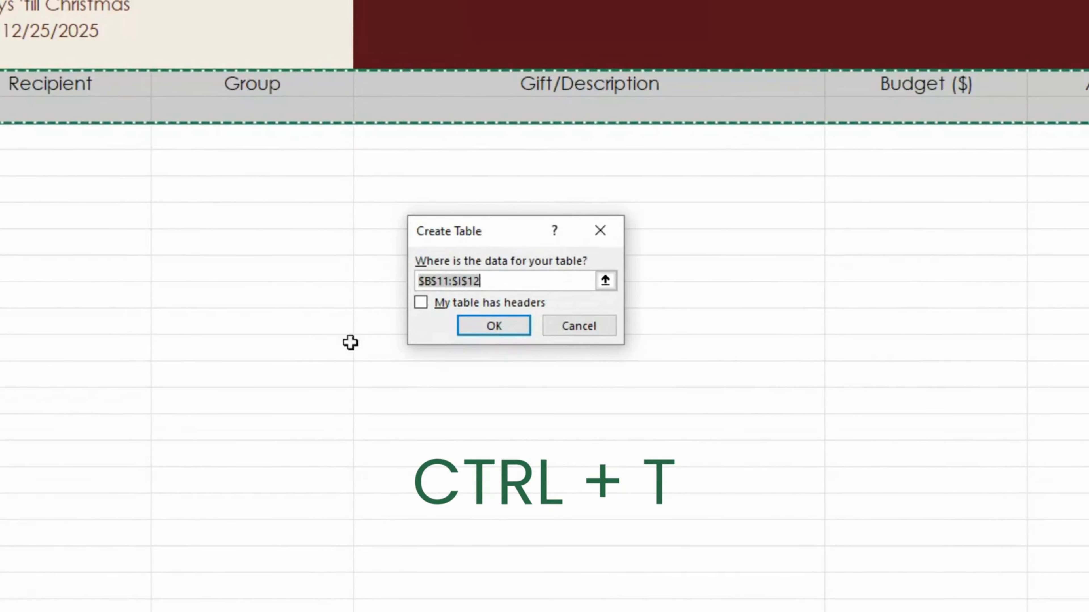
{"action": "left_click", "coordinate": [421, 304]}
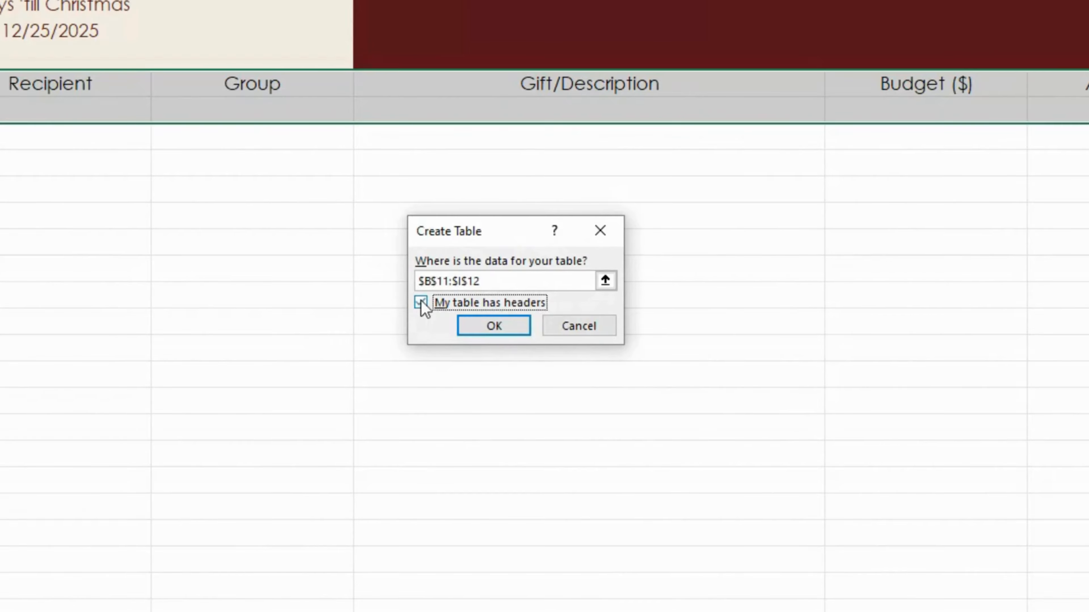
{"action": "left_click", "coordinate": [512, 326]}
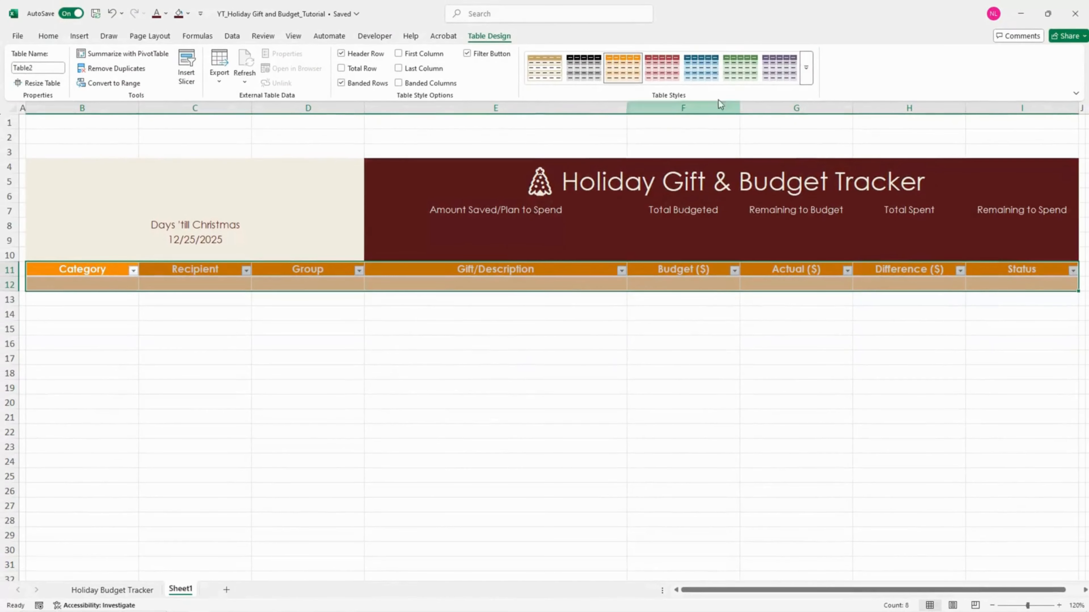
Apply the gold medium table style with banded rows and fill the header row with dark green
{"action": "left_click", "coordinate": [806, 67]}
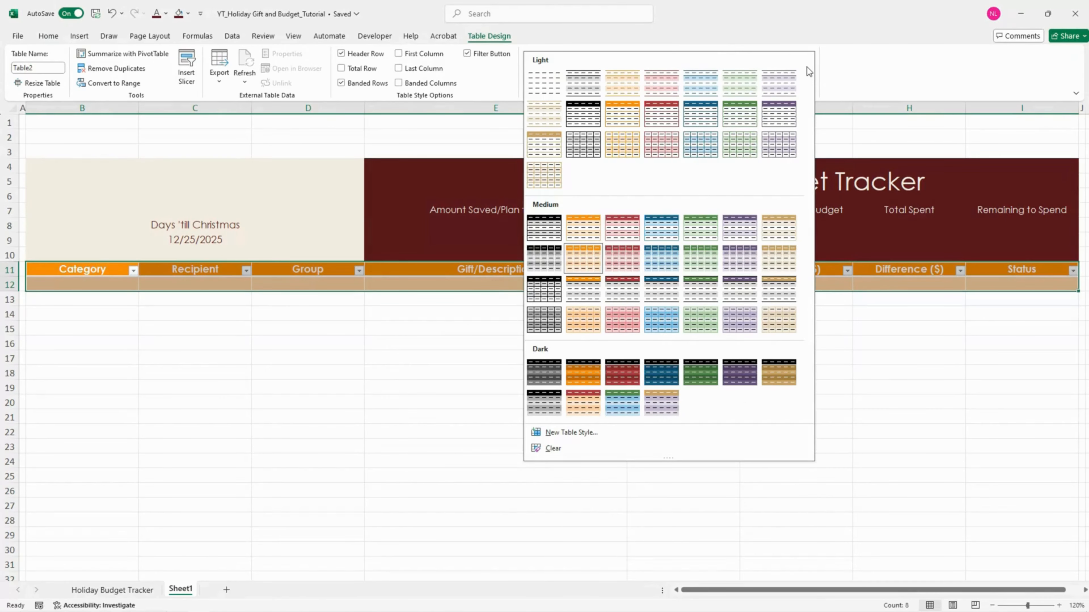
{"action": "left_click", "coordinate": [779, 227]}
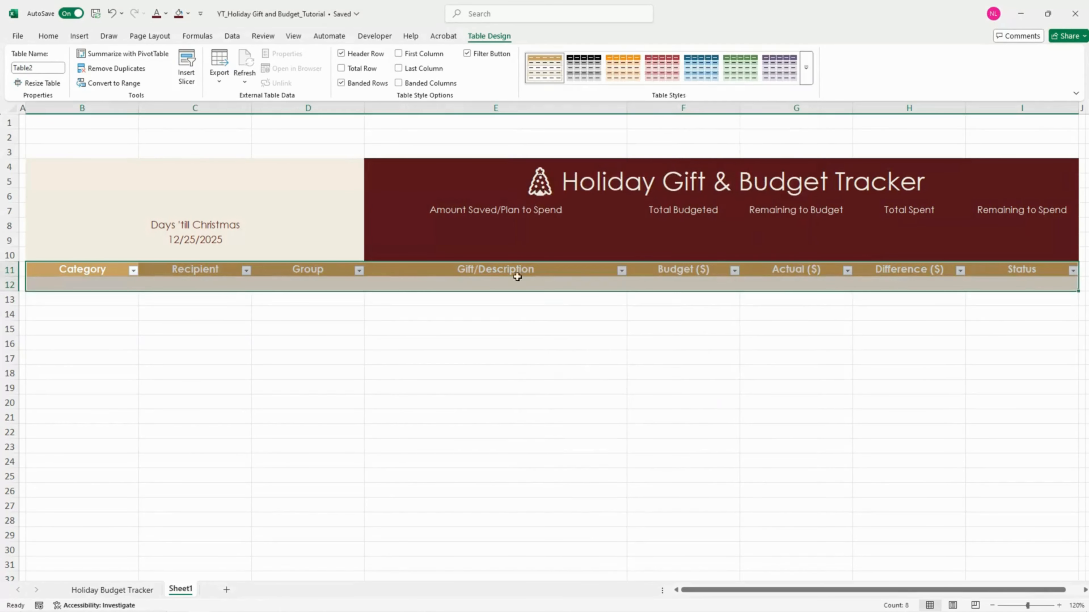
{"action": "left_click", "coordinate": [47, 38]}
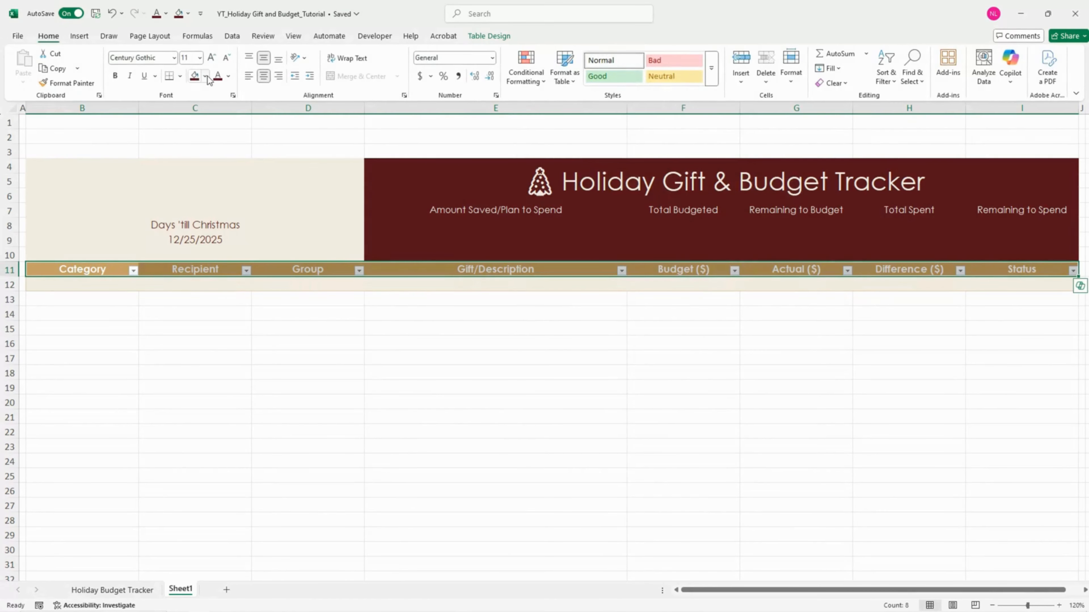
{"action": "left_click", "coordinate": [206, 77]}
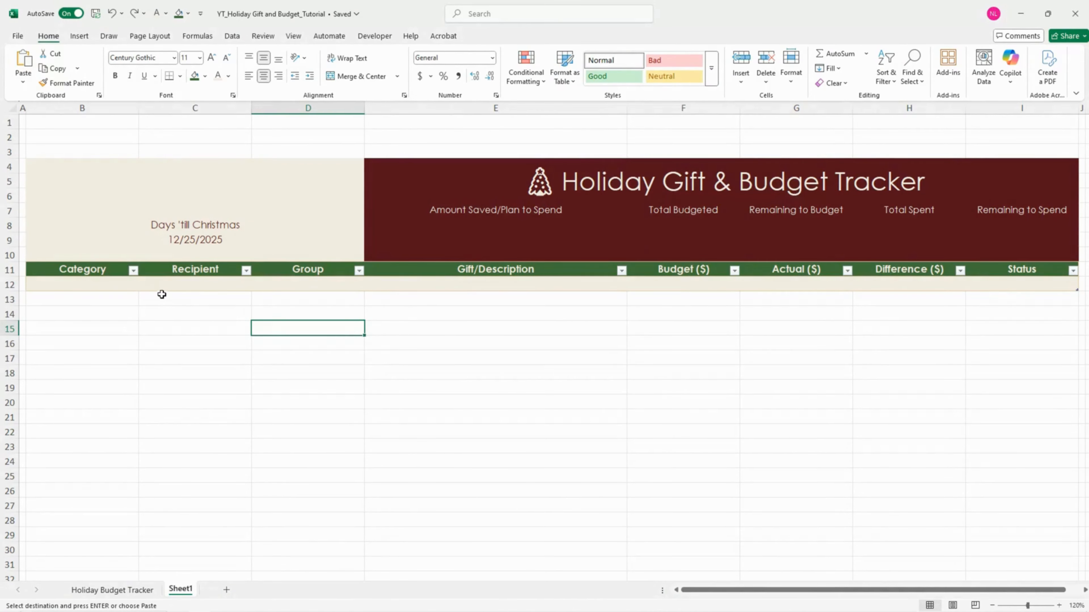
Paste the copied sample gift rows into the table, starting at cell B12
{"action": "left_click", "coordinate": [119, 286]}
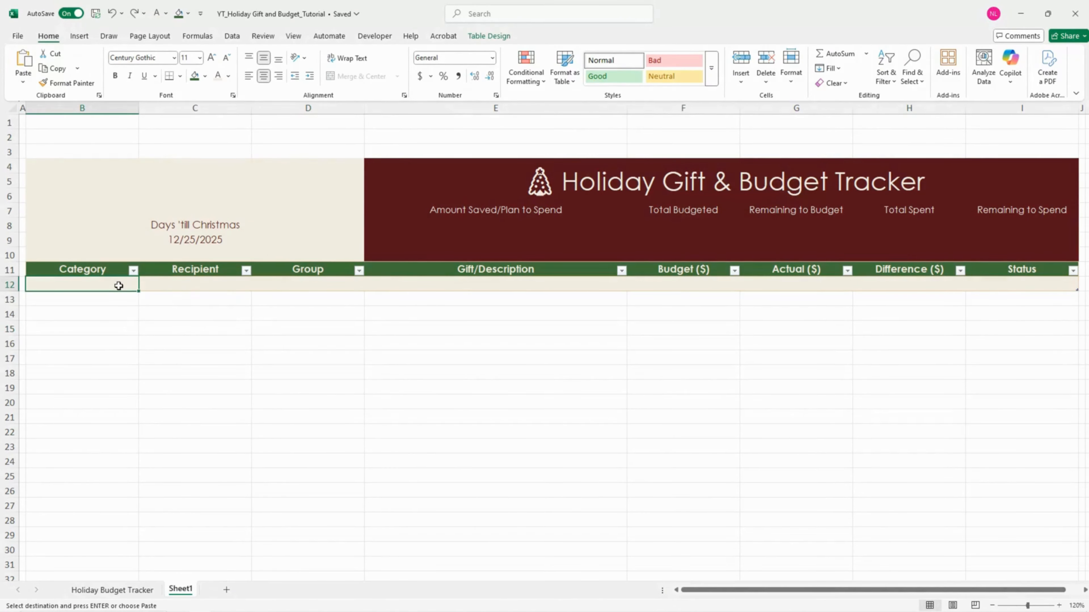
{"action": "type", "text": "Stocking Stuffers\tNiece 2\tFamily\tScented Candle\t10\t0\t10\tBuy Gifts\tFriend 4\tFriends\tChocolate Bars\t15\t24.99\t-9.99\tMake Other\tNiece 1\tFamily\tChocolate Bars\t15\t24.99\t-9.99\tWrap Gifts\tParent 1\tFamily\tGift Set\t15\t15\t0\tWrapped Gifts\tCoworker 1\tWork\tCoffee Mug\t20\t16.75\t3.25\tPurchased Other\tFriend 3\tFriends\tLunch Date\t20\t0\t20\tPlan"}
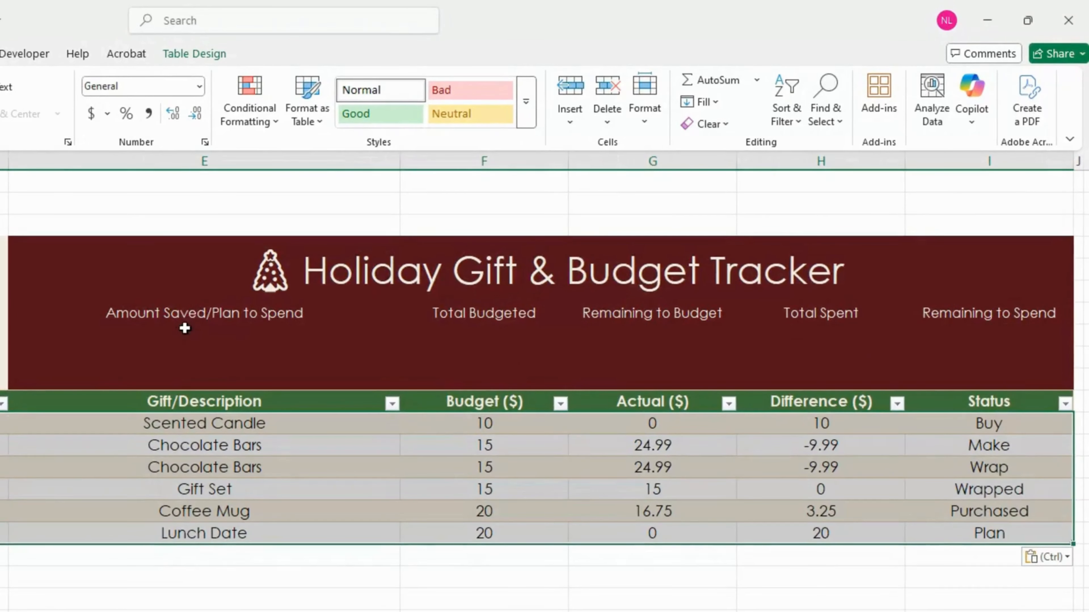
Review the summary labels from Amount Saved/Plan to Spend through Remaining to Spend in the tracker's banner
{"action": "left_click", "coordinate": [482, 220]}
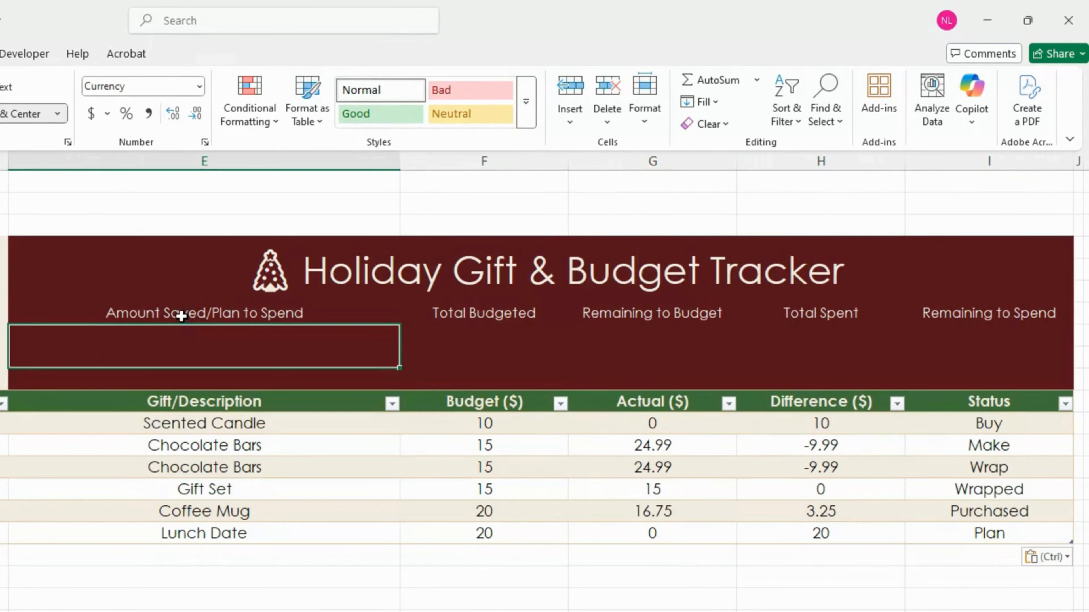
{"action": "left_click", "coordinate": [181, 317]}
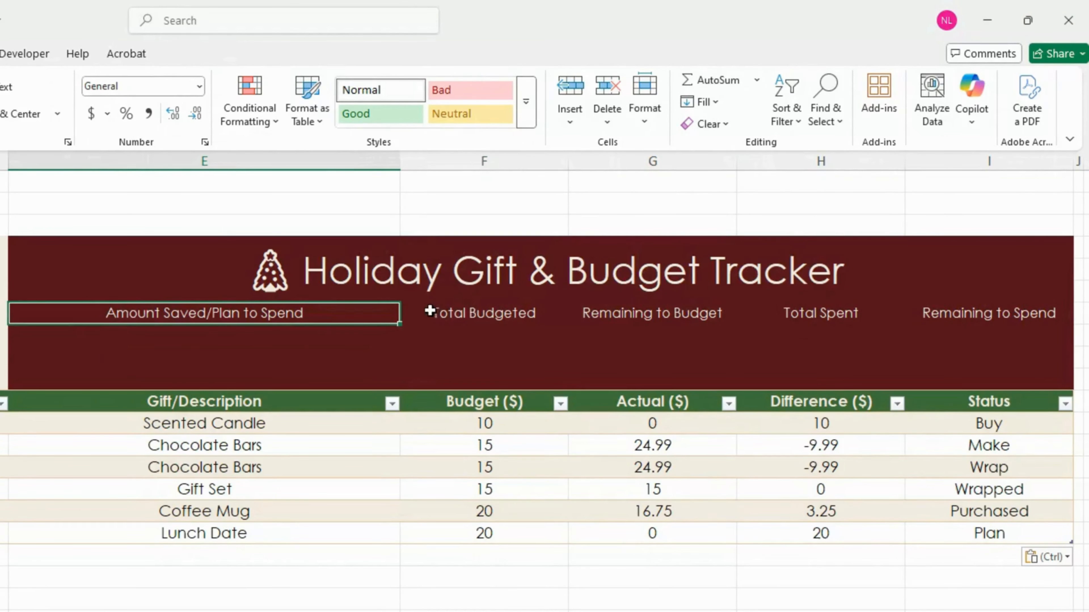
{"action": "left_click", "coordinate": [420, 310]}
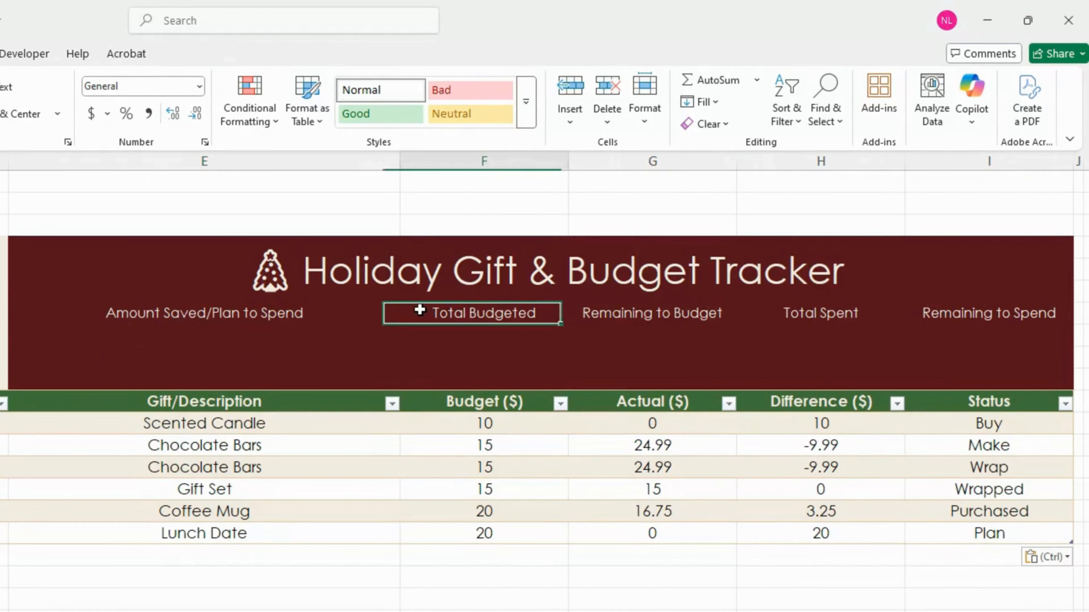
{"action": "left_click", "coordinate": [575, 313]}
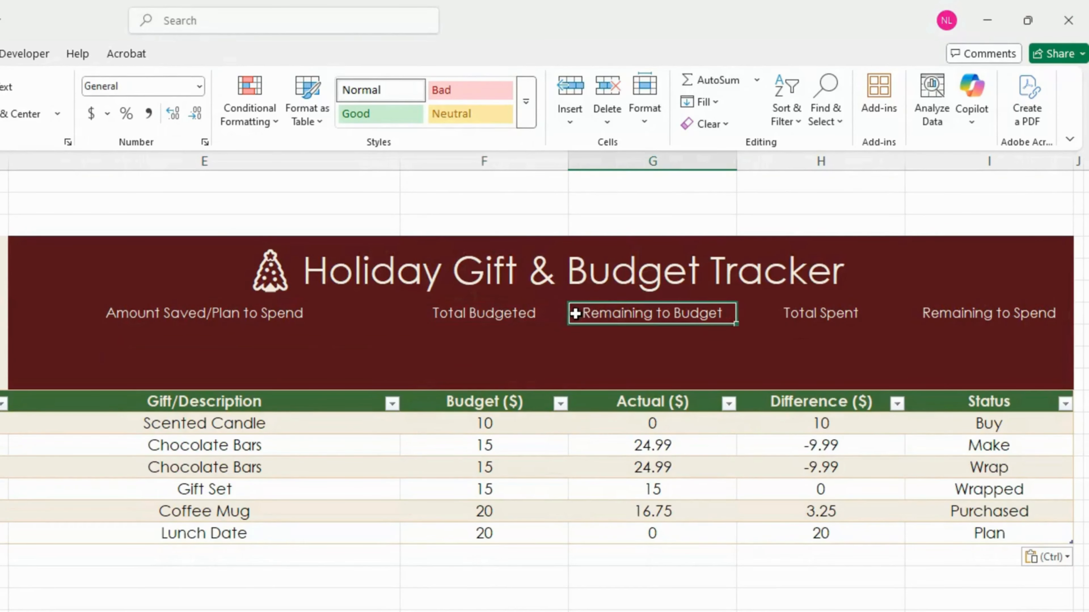
{"action": "left_click", "coordinate": [770, 315]}
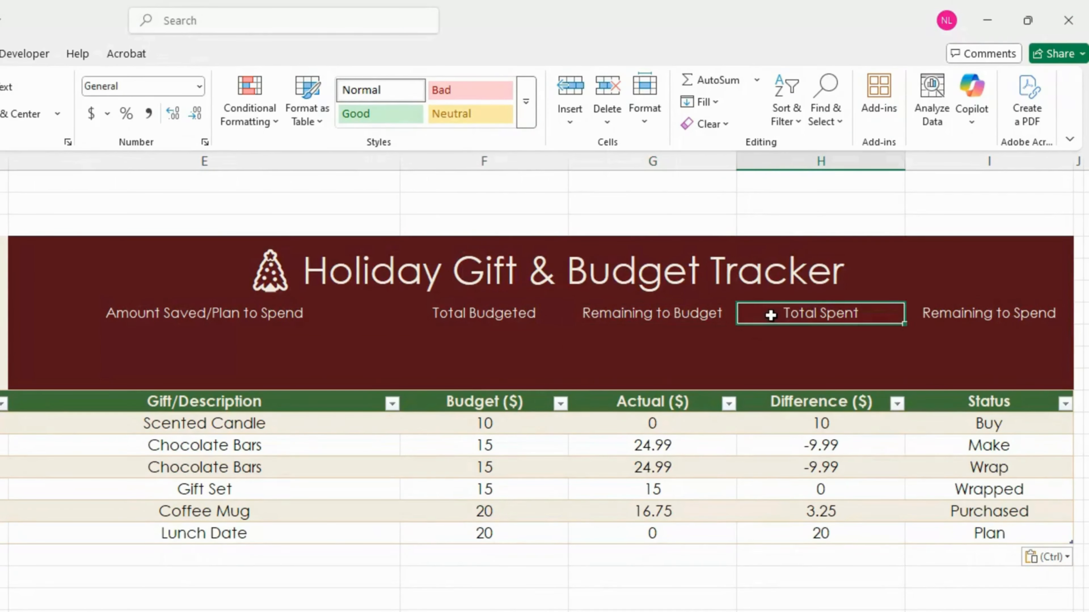
{"action": "left_click", "coordinate": [914, 314]}
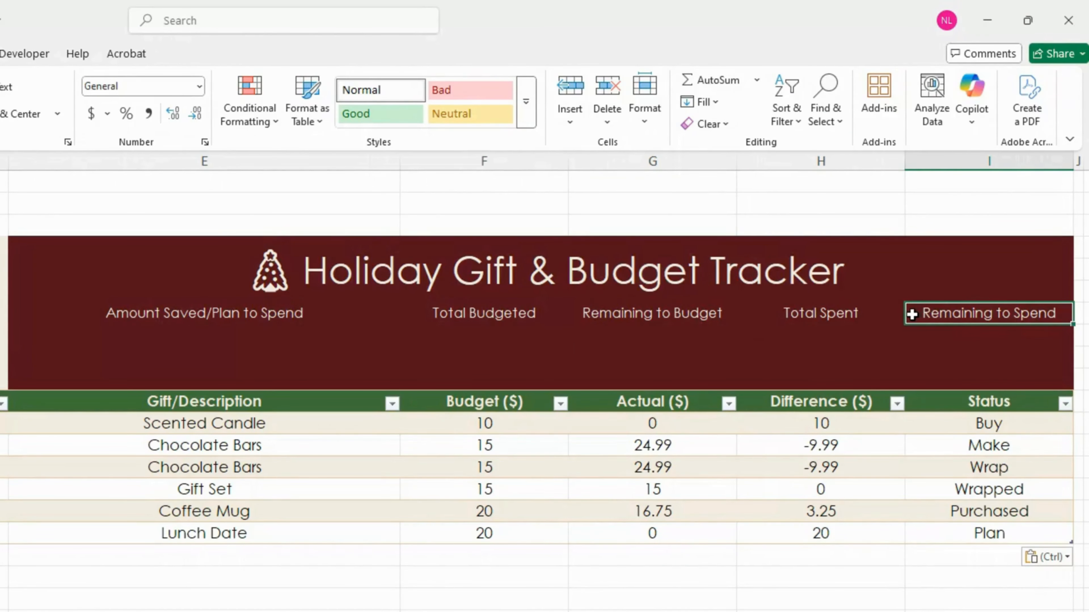
Enter 1500 as the amount in cell E8, below Amount Saved/Plan to Spend
{"action": "left_click", "coordinate": [168, 355]}
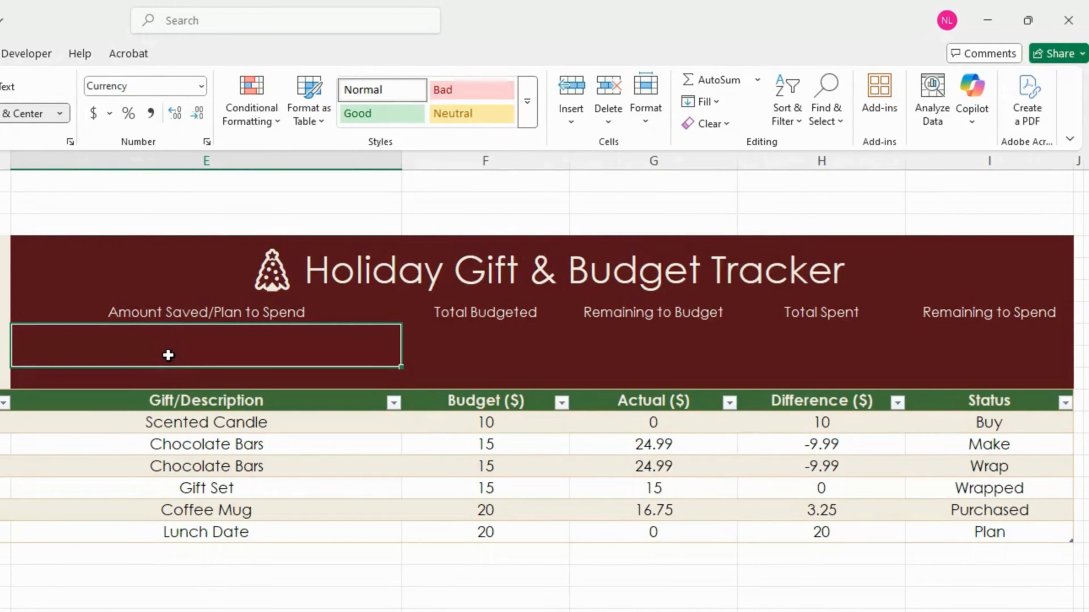
{"action": "type", "text": "1500"}
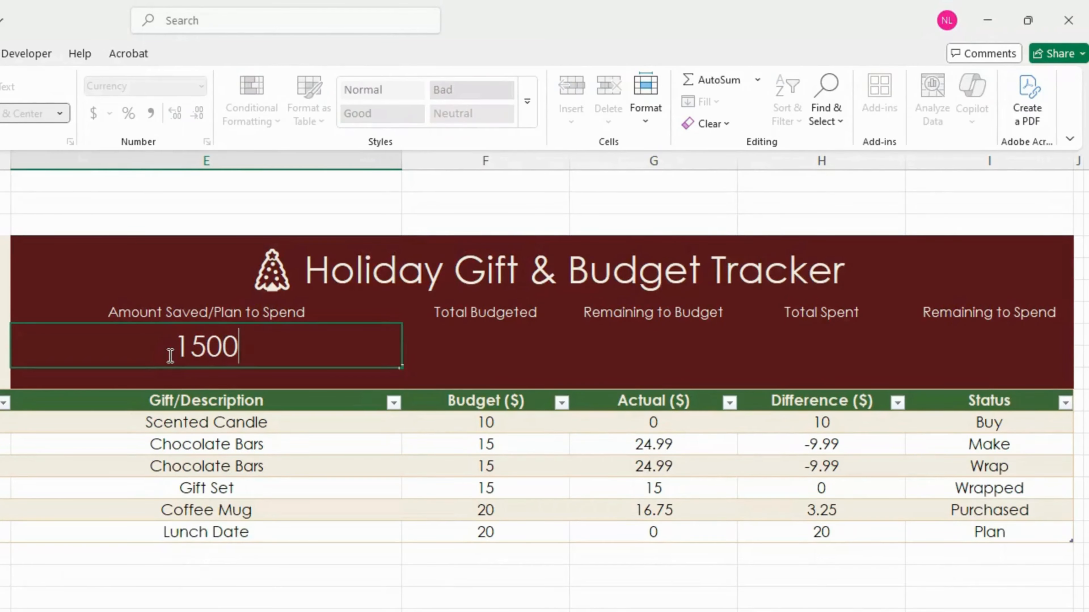
{"action": "key", "text": "Return"}
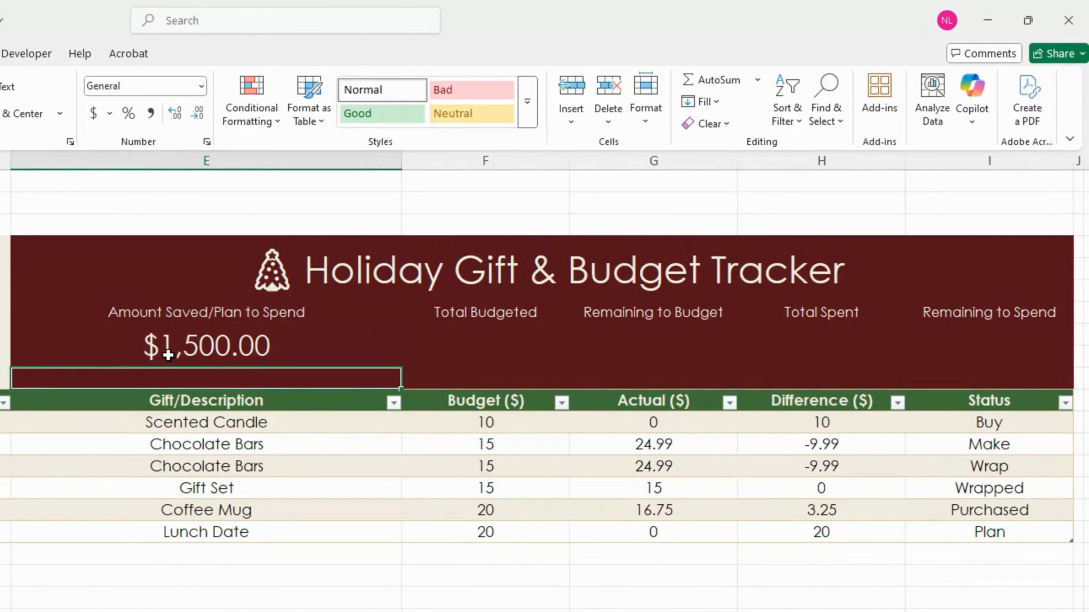
Calculate Total Budgeted in cell F8 with a SUM formula over the gift table's Budget ($) column
{"action": "left_click", "coordinate": [466, 345]}
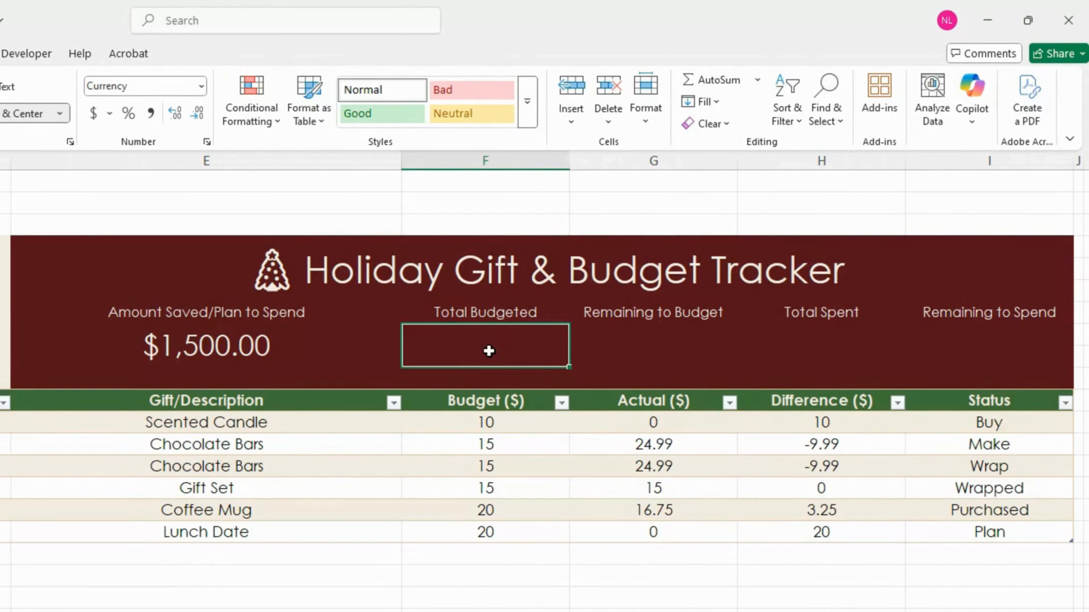
{"action": "type", "text": "=sum"}
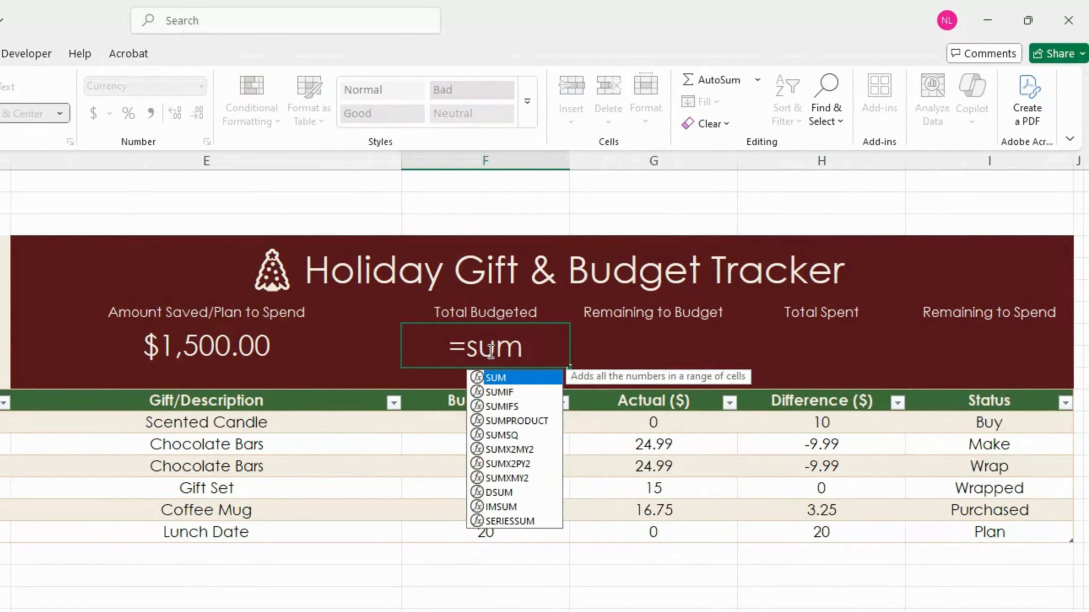
{"action": "type", "text": "("}
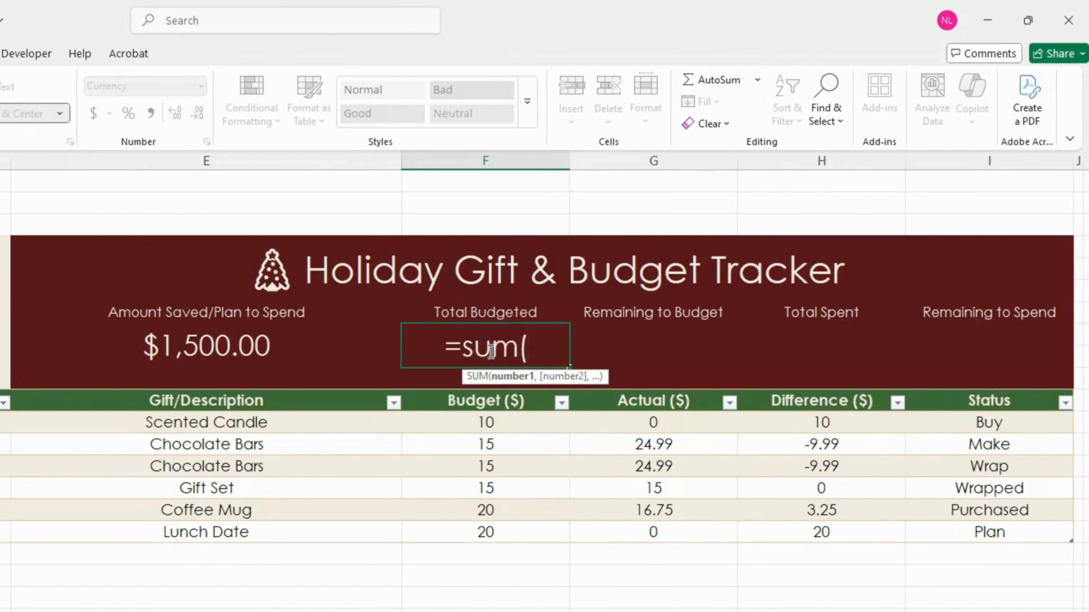
{"action": "left_click", "coordinate": [484, 422]}
{"action": "left_click_drag", "start_coordinate": [483, 424], "coordinate": [486, 536]}
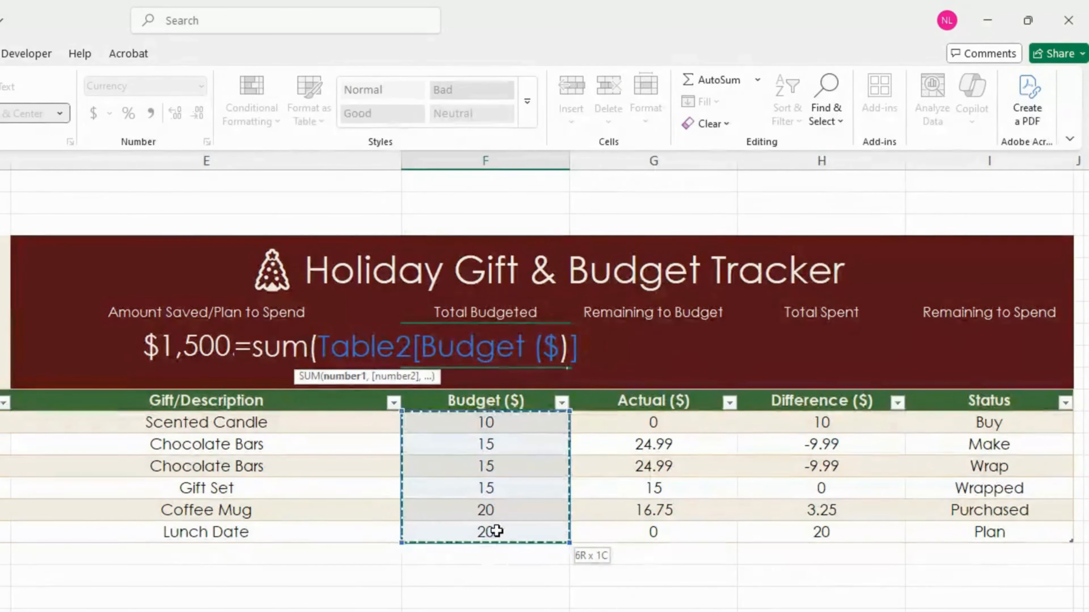
{"action": "key", "text": "Return"}
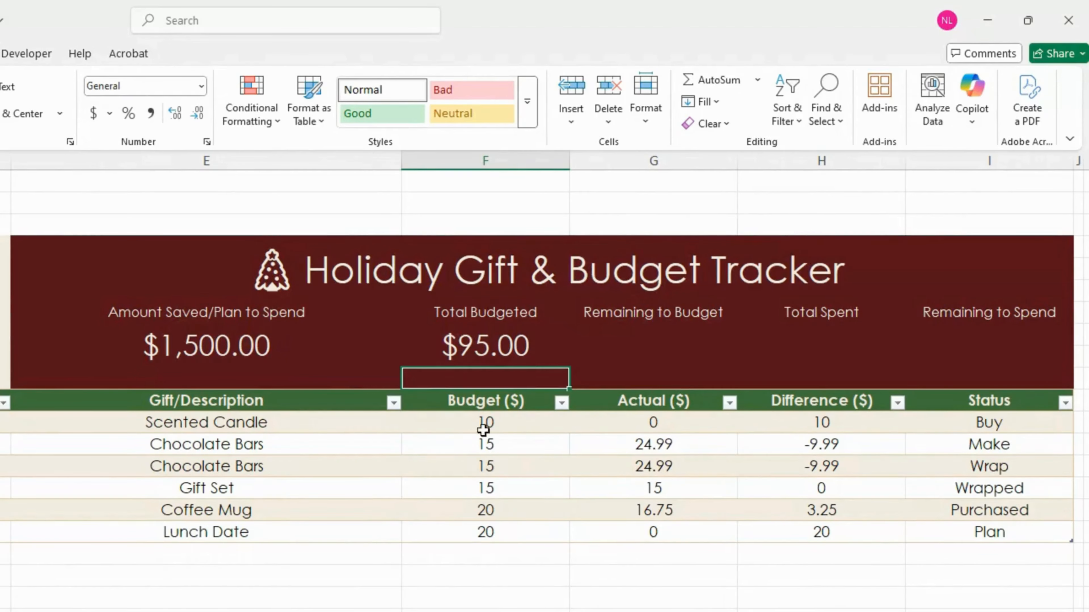
Apply the Accounting number format to all Budget ($), Actual ($) and Difference ($) values in the gift table
{"action": "left_click_drag", "start_coordinate": [469, 421], "coordinate": [790, 539]}
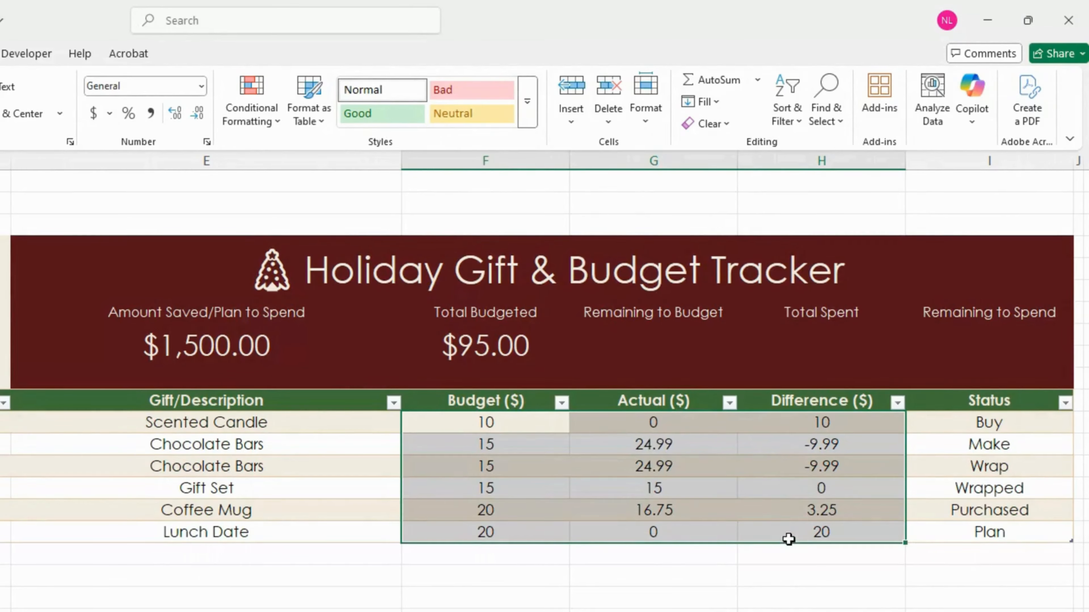
{"action": "left_click", "coordinate": [201, 86]}
{"action": "left_click", "coordinate": [172, 240]}
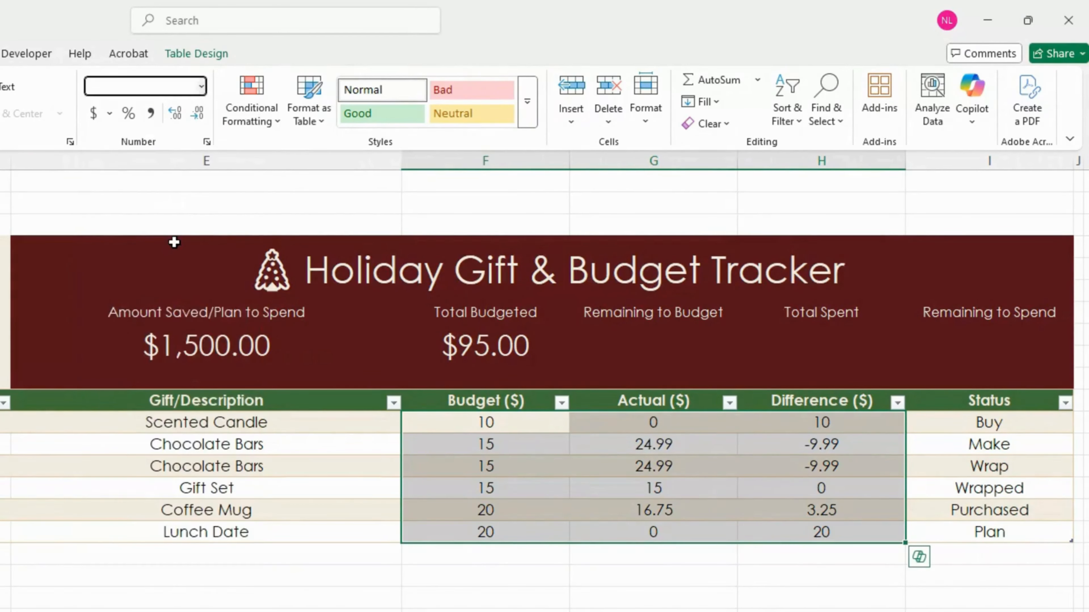
{"action": "left_click", "coordinate": [821, 565]}
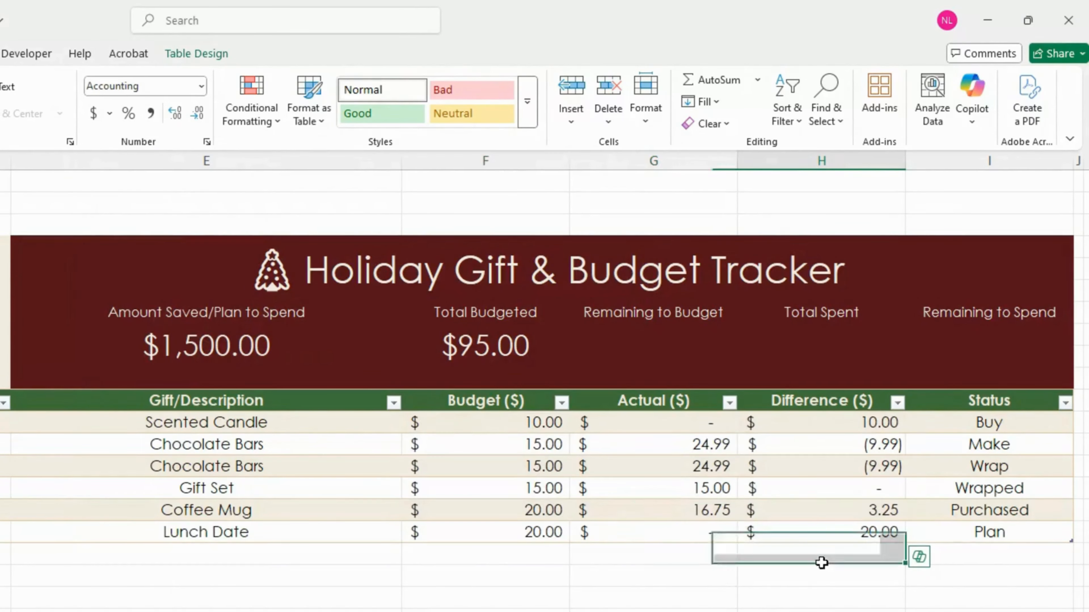
Calculate Remaining to Budget in cell G8 with the formula =E8-F8
{"action": "left_click", "coordinate": [655, 346]}
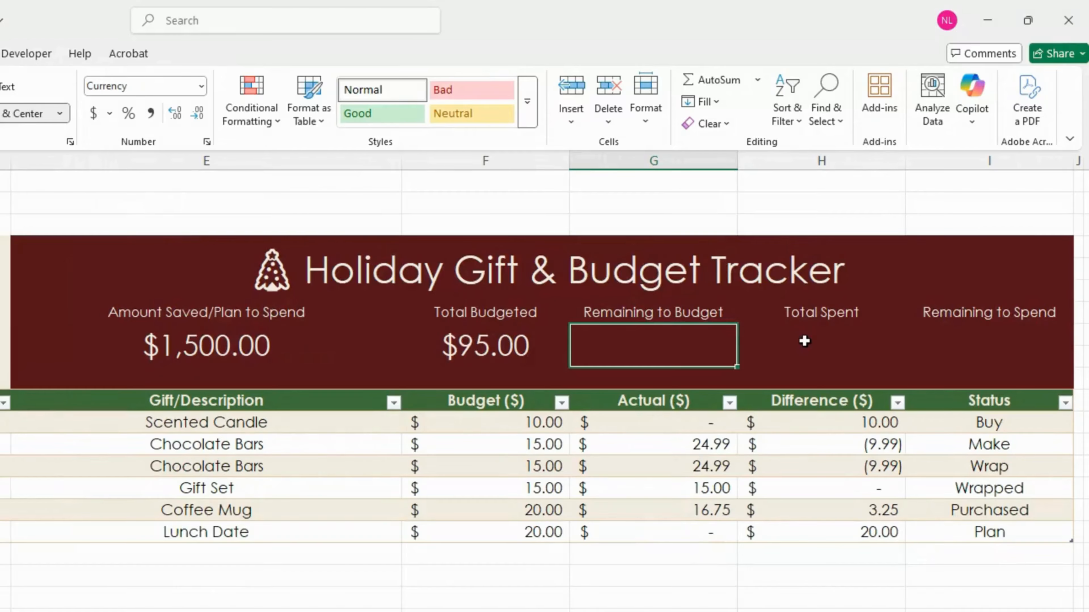
{"action": "type", "text": "="}
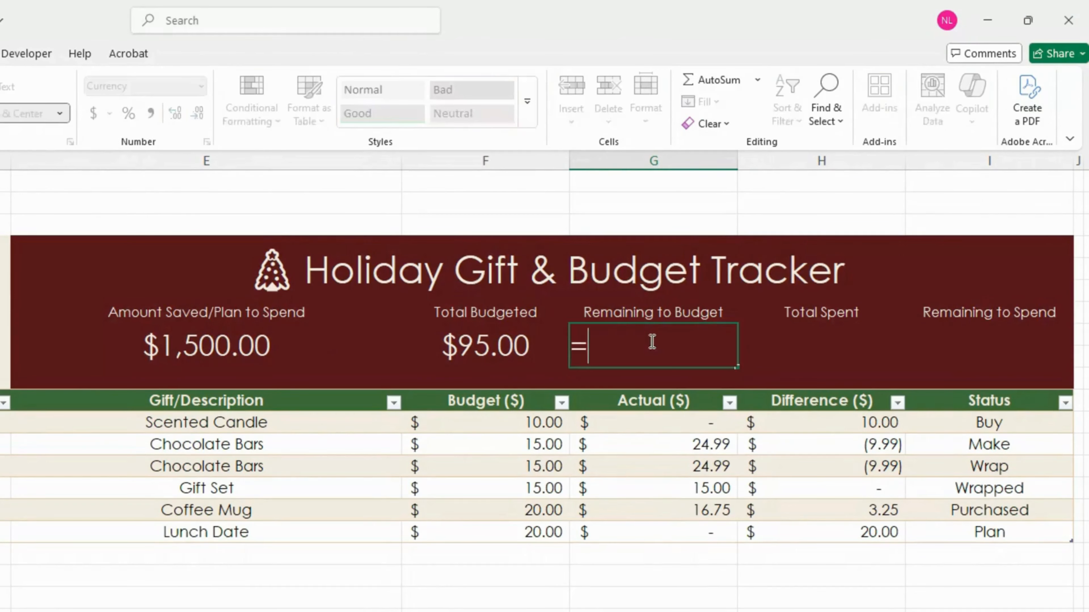
{"action": "left_click", "coordinate": [229, 351]}
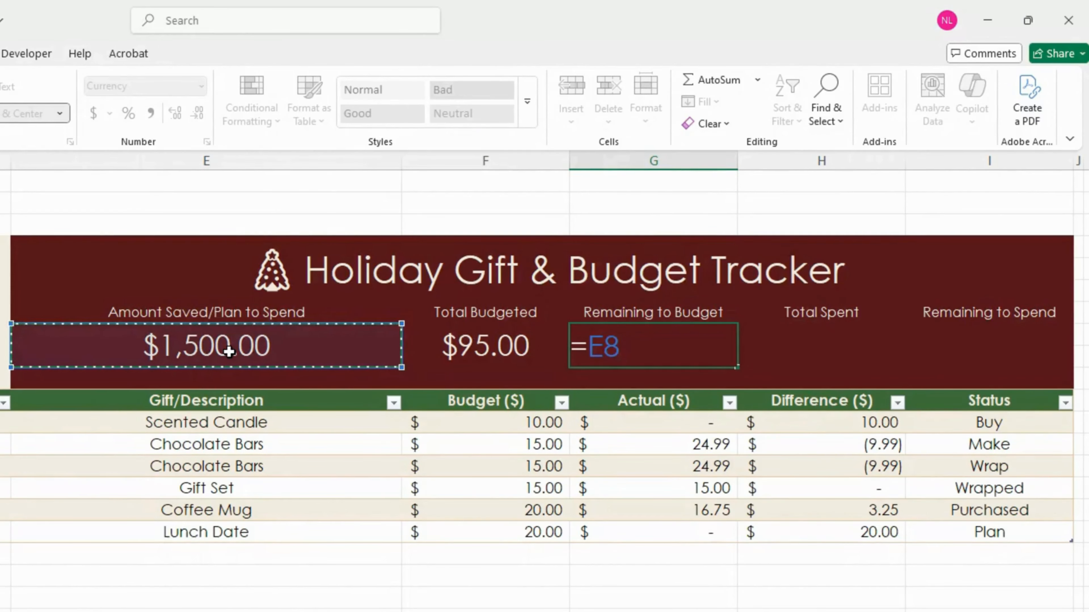
{"action": "type", "text": "-"}
{"action": "left_click", "coordinate": [498, 347]}
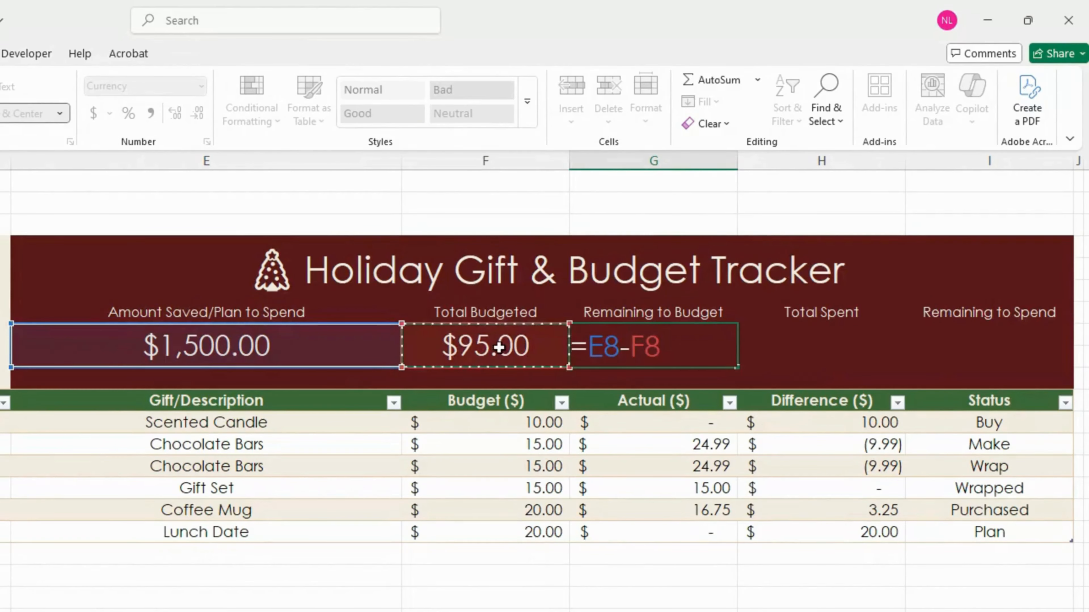
{"action": "key", "text": "Return"}
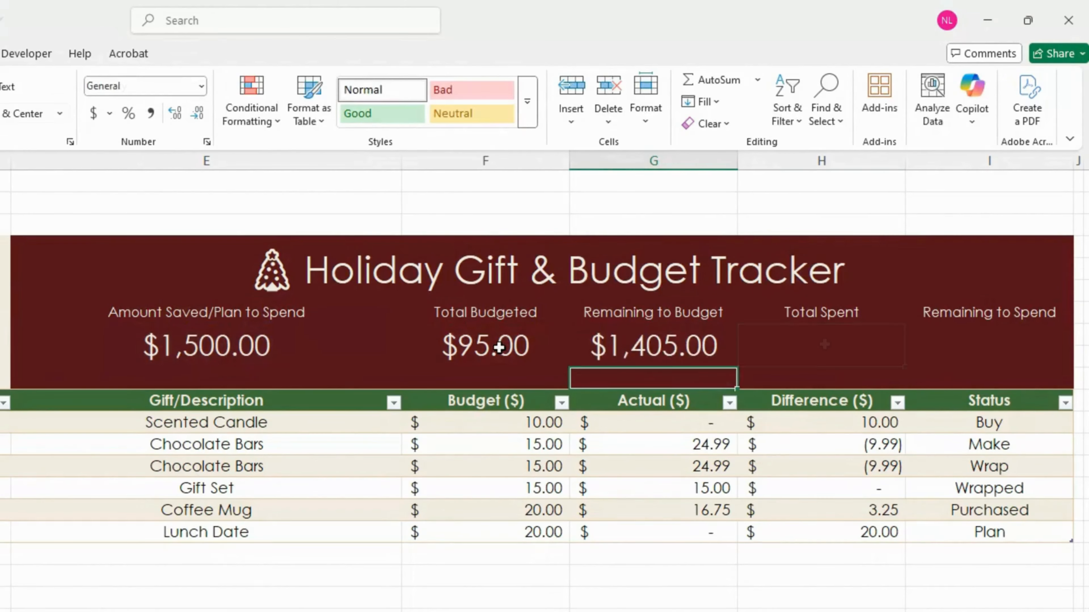
Calculate Total Spent in cell H8 with a SUM formula over the gift table's Actual ($) column
{"action": "left_click", "coordinate": [824, 344]}
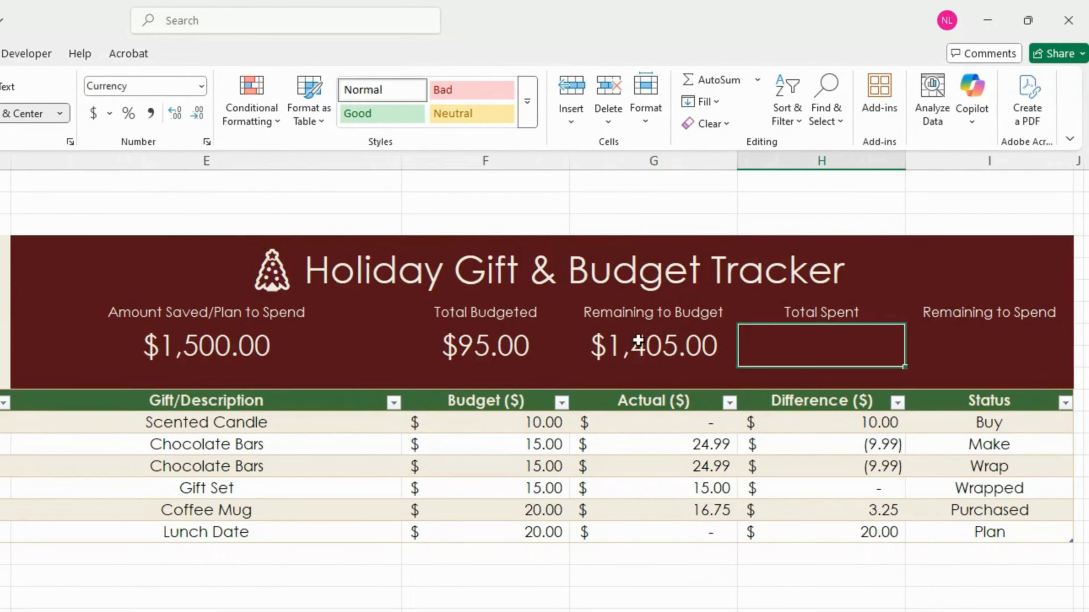
{"action": "left_click", "coordinate": [482, 342]}
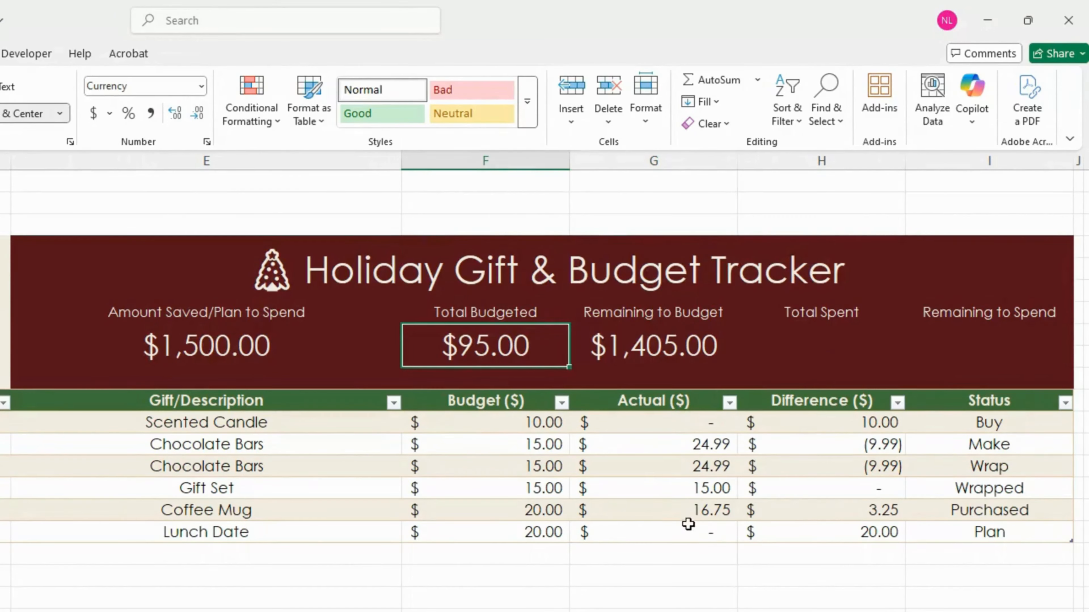
{"action": "left_click", "coordinate": [831, 339]}
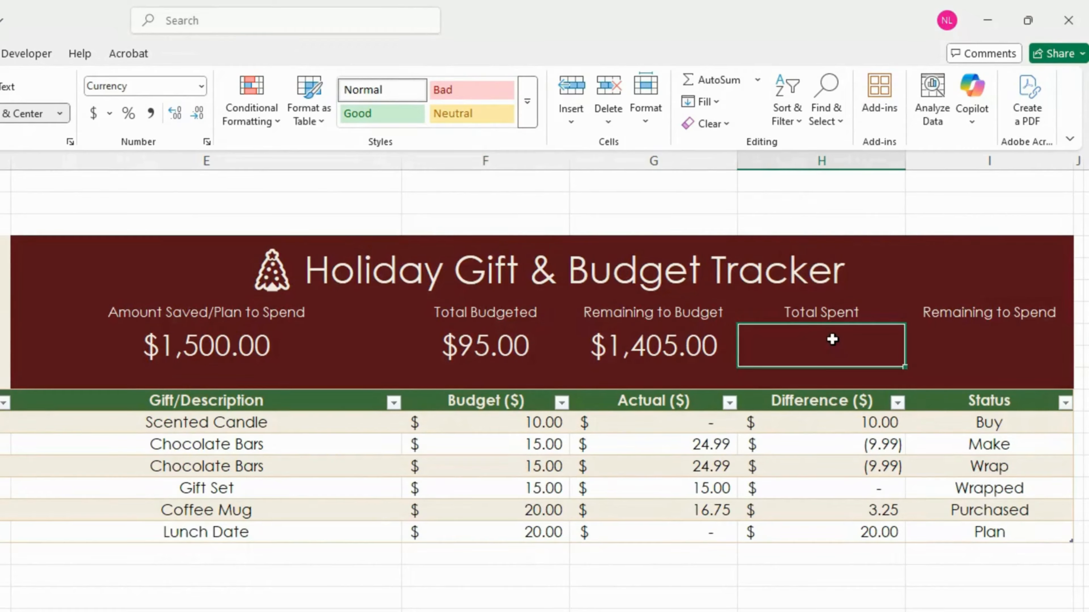
{"action": "type", "text": "="}
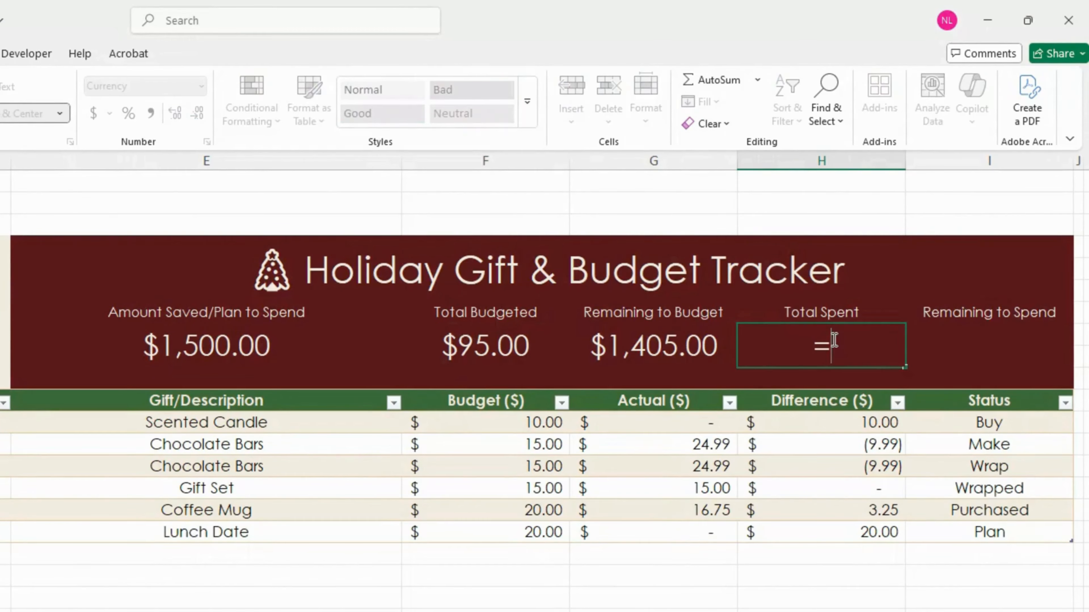
{"action": "type", "text": "sum"}
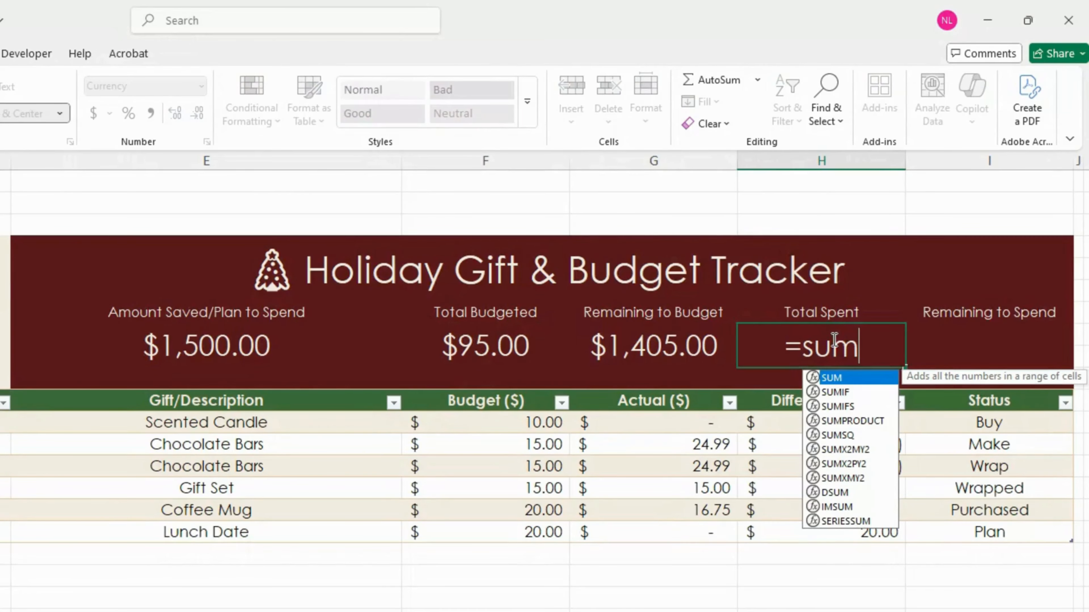
{"action": "type", "text": "("}
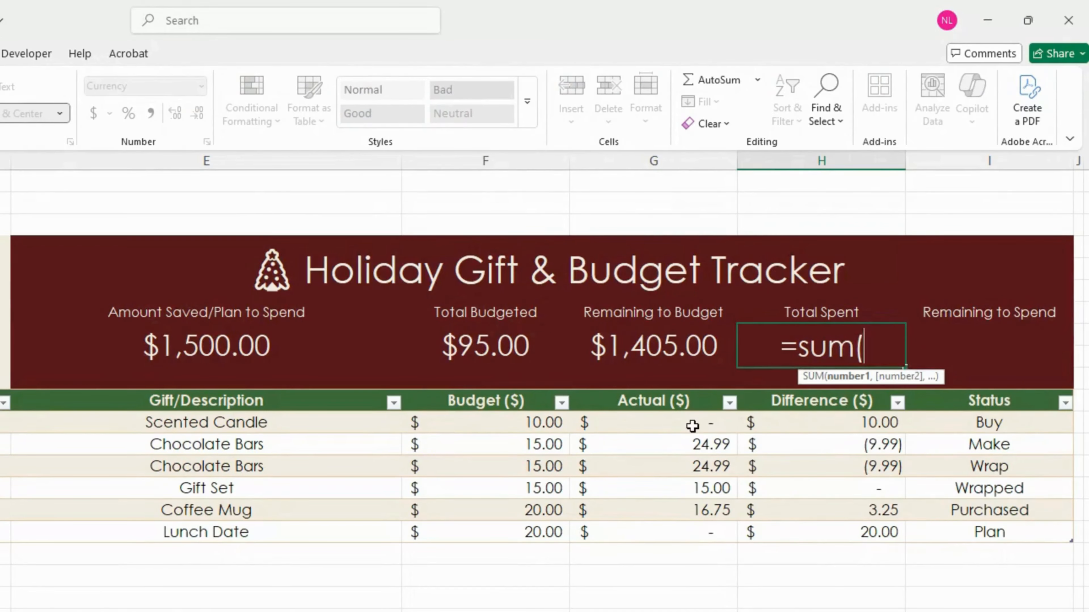
{"action": "left_click_drag", "start_coordinate": [693, 426], "coordinate": [689, 531]}
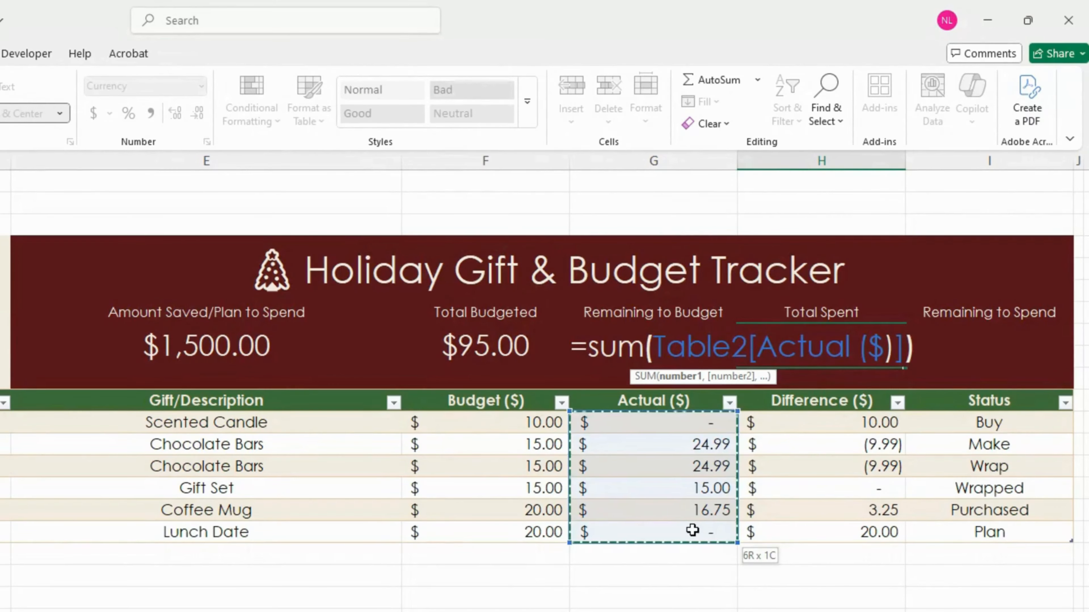
{"action": "key", "text": "Return"}
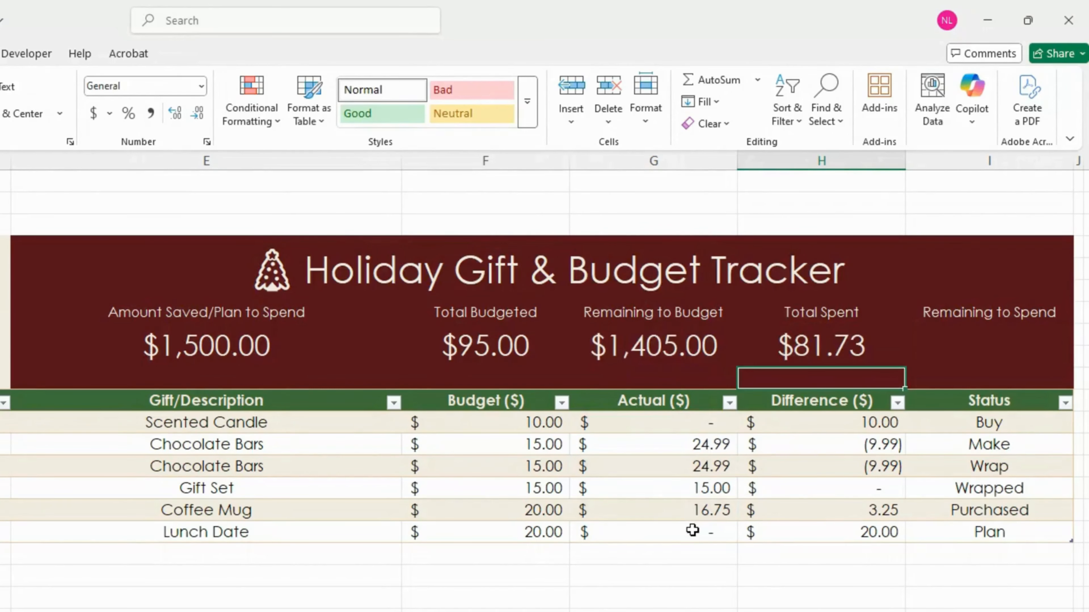
Calculate Remaining to Spend in cell I8 by subtracting Total Spent (H8) from the planned amount in E8
{"action": "left_click", "coordinate": [968, 350]}
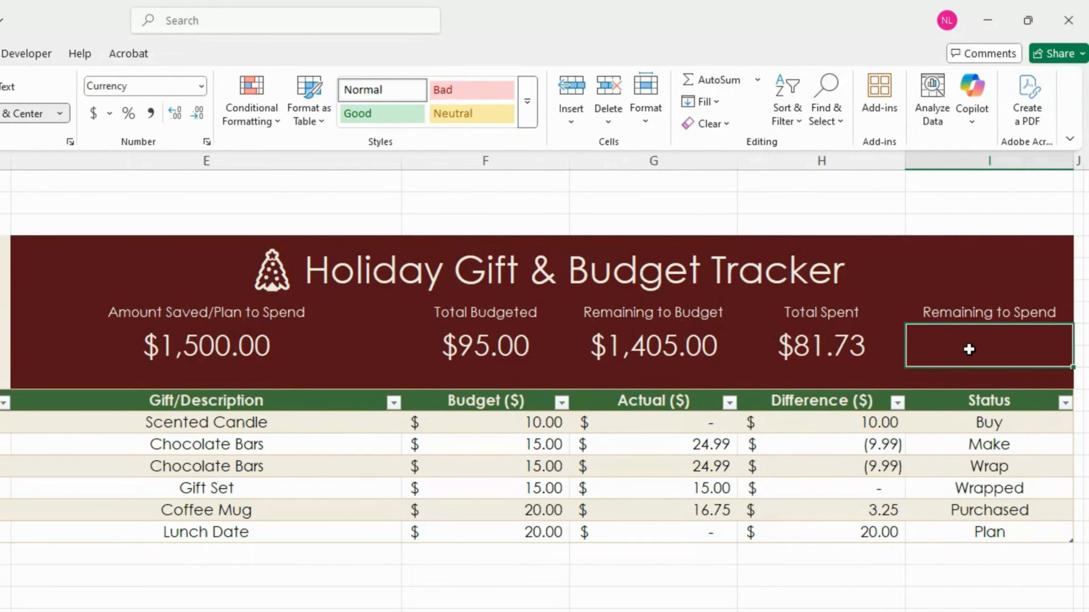
{"action": "double_click", "coordinate": [969, 349]}
{"action": "type", "text": "="}
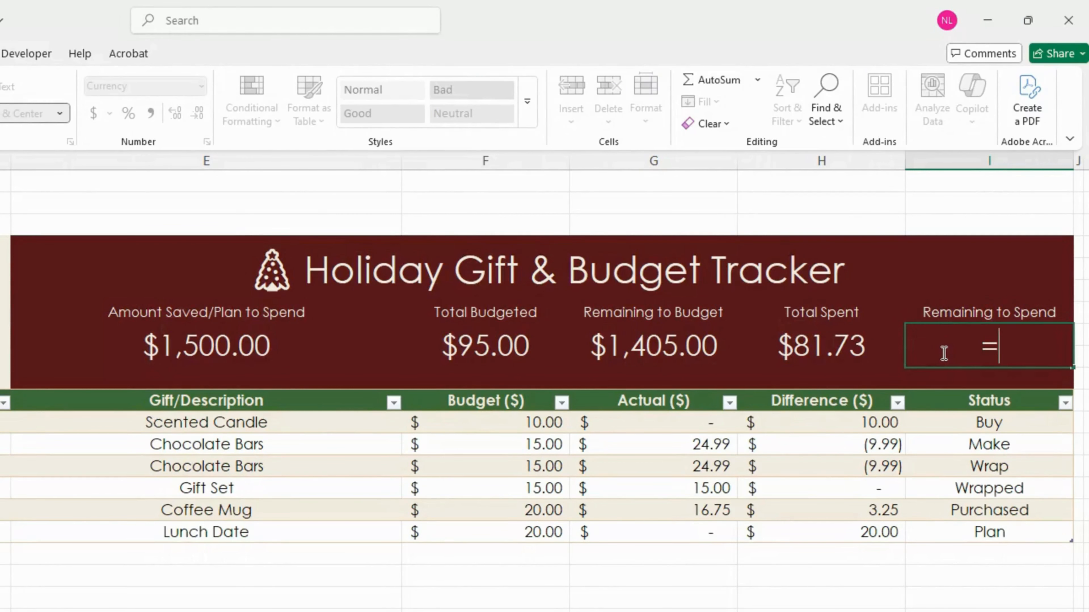
{"action": "left_click", "coordinate": [191, 347]}
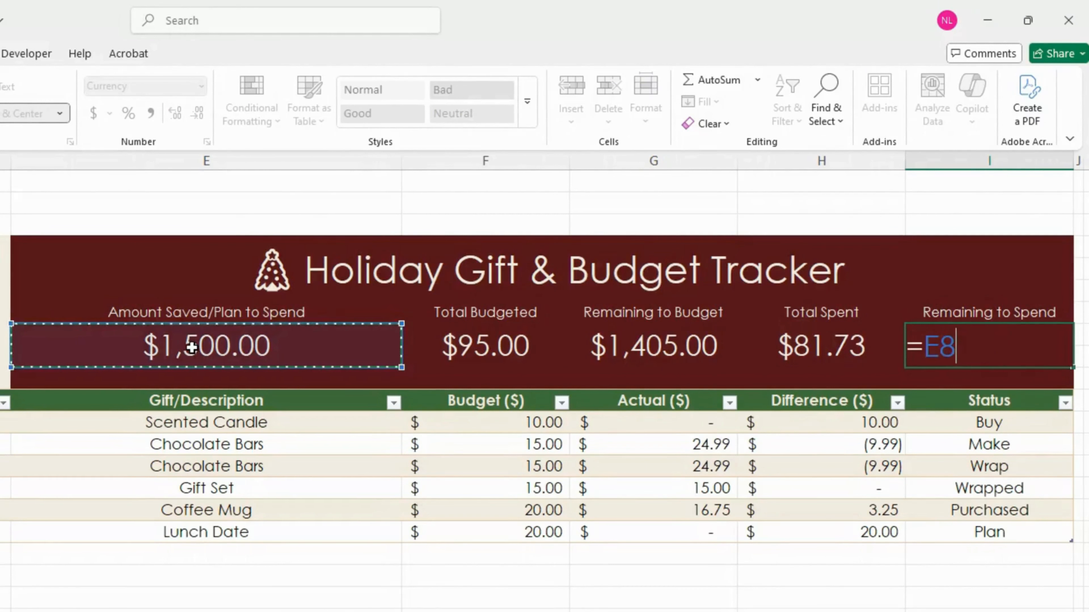
{"action": "type", "text": "-"}
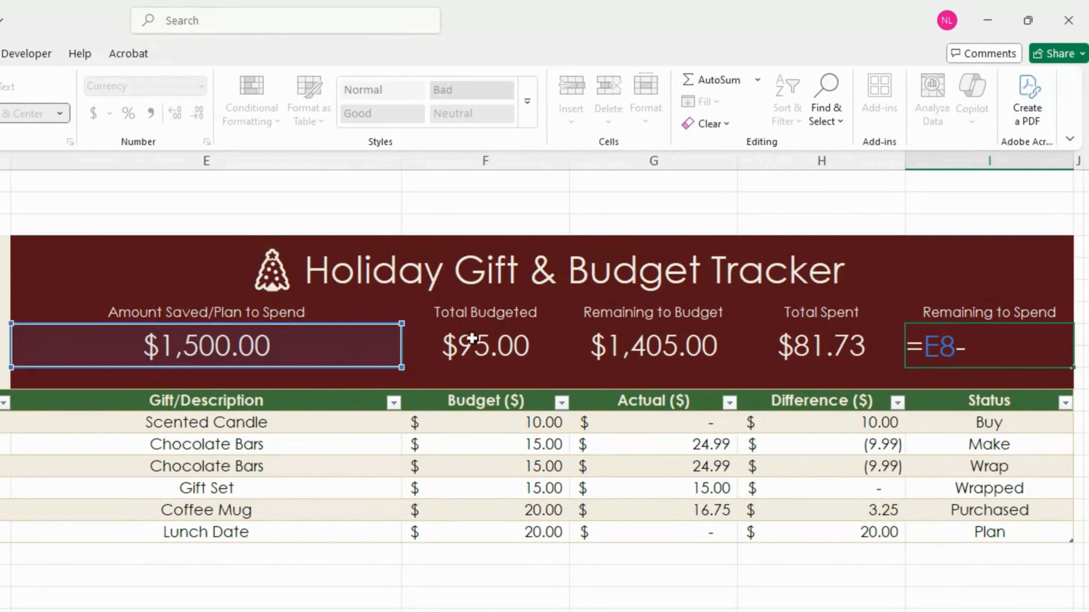
{"action": "left_click", "coordinate": [838, 349]}
{"action": "key", "text": "Return"}
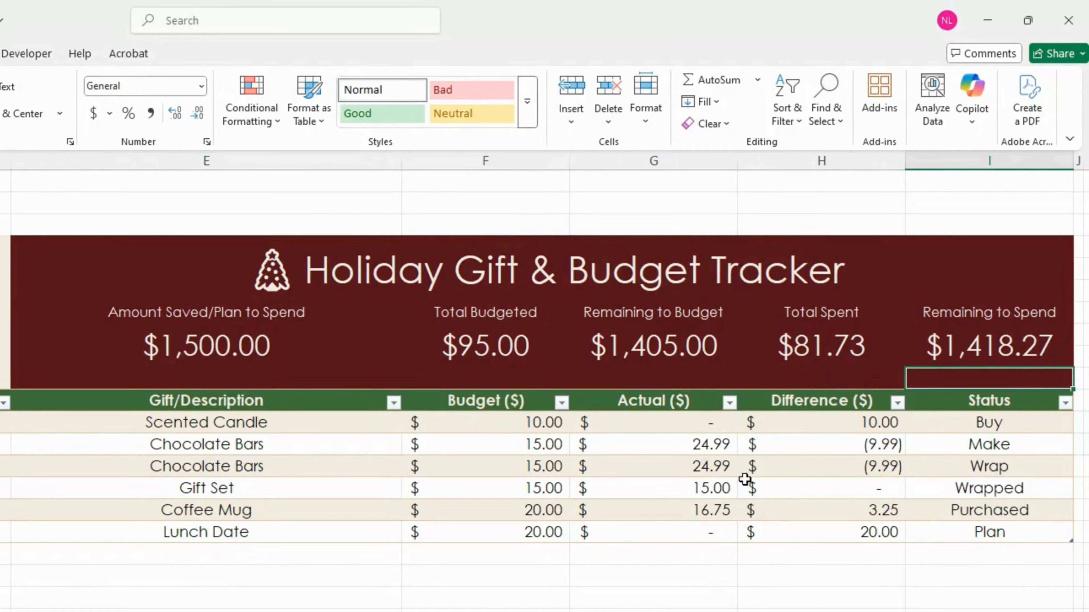
Set the Gift Set's Actual ($) to 30 and its Budget ($) to 100 in the gift table
{"action": "left_click", "coordinate": [706, 486]}
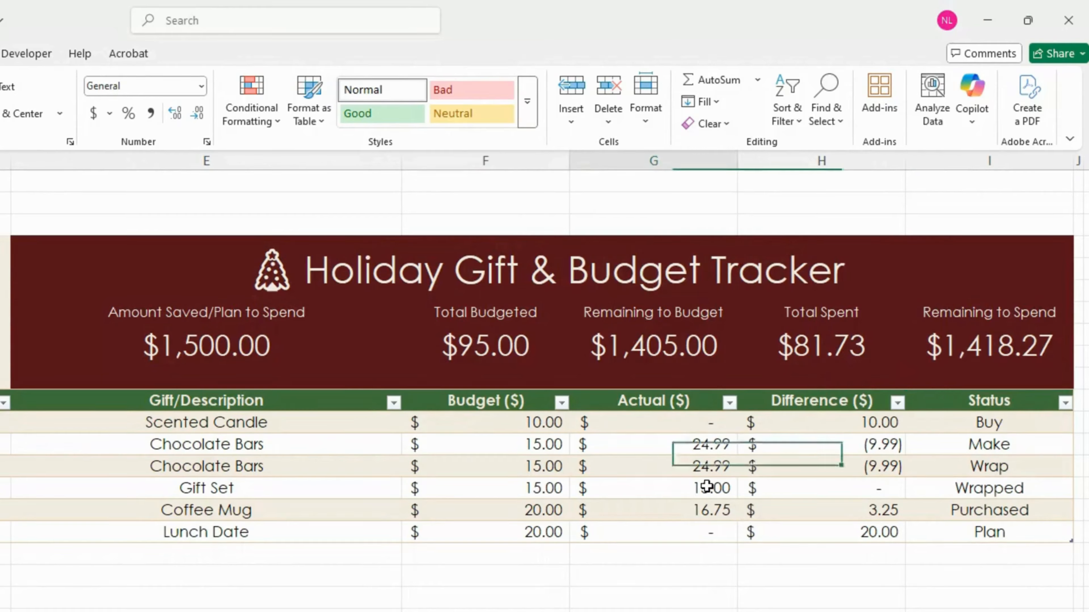
{"action": "type", "text": "30"}
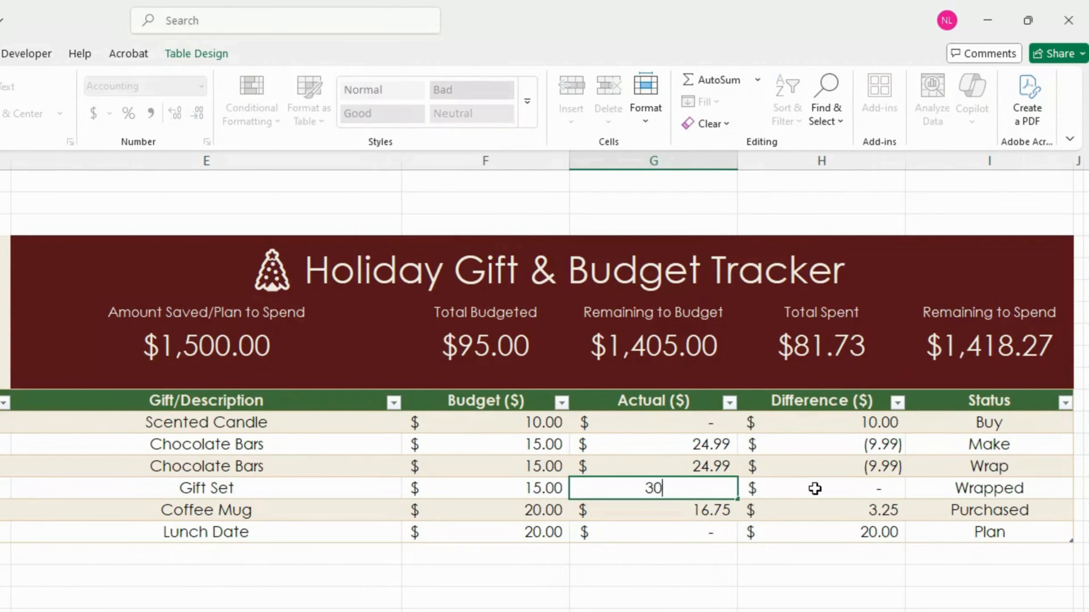
{"action": "left_click", "coordinate": [517, 486]}
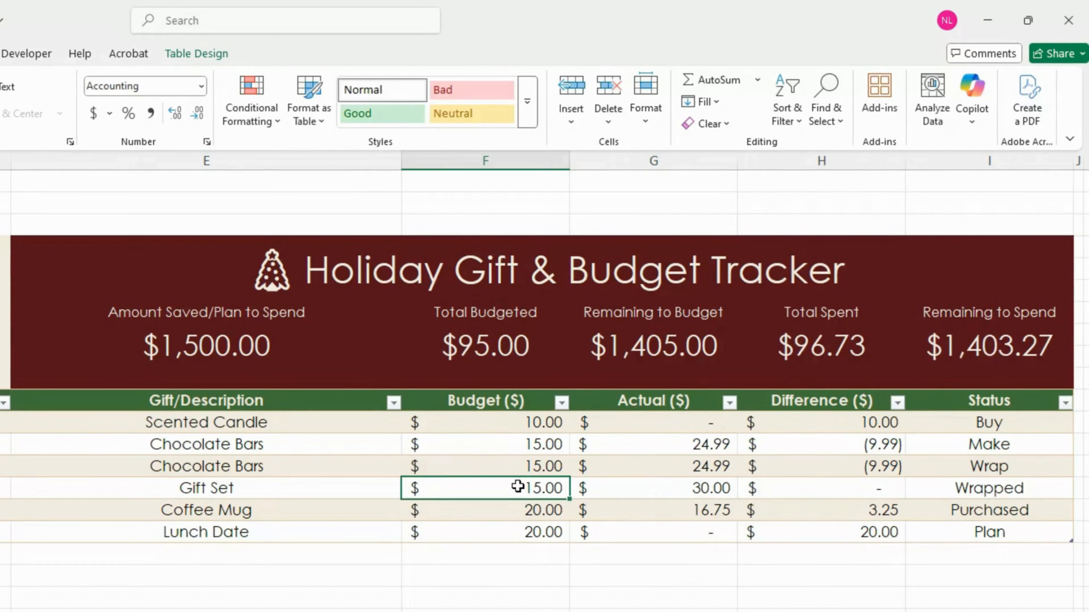
{"action": "type", "text": "100"}
{"action": "key", "text": "Return"}
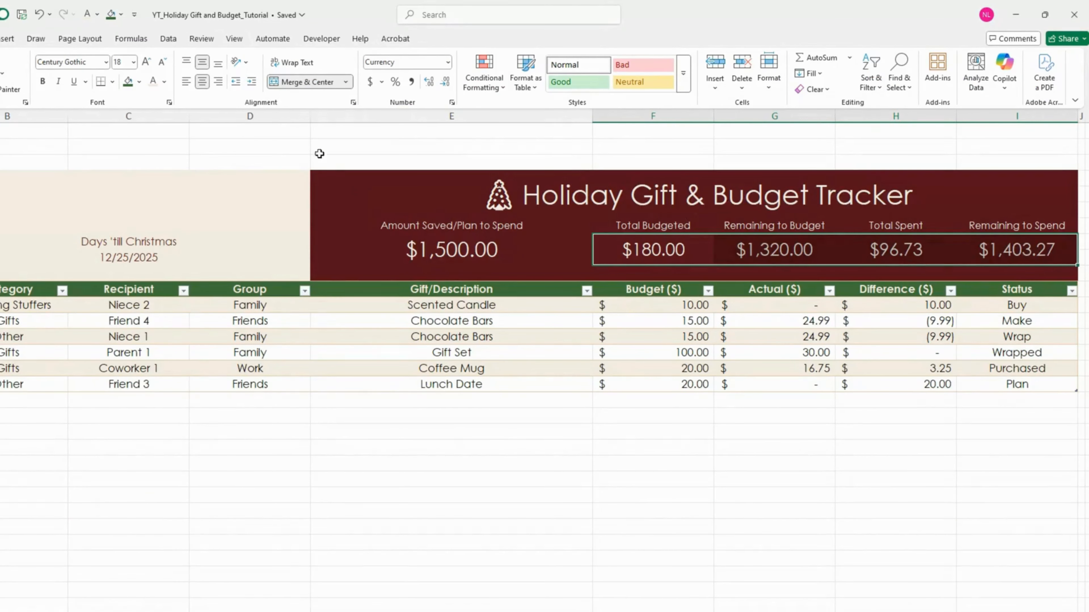
Change the font color of the four summary totals in F8:I8 to the standard light green
{"action": "left_click", "coordinate": [167, 83]}
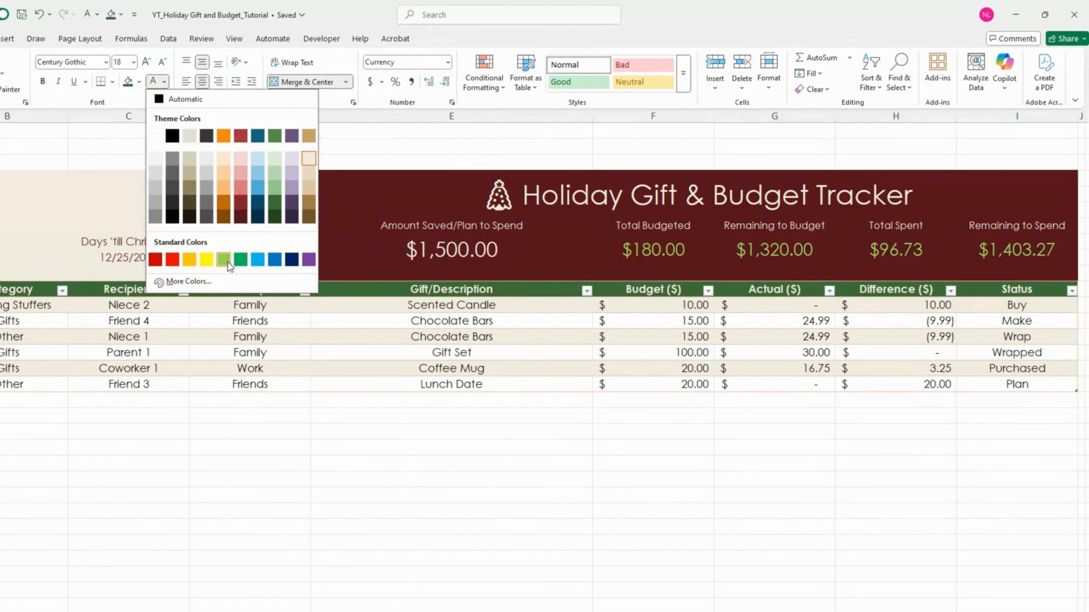
{"action": "left_click", "coordinate": [224, 259]}
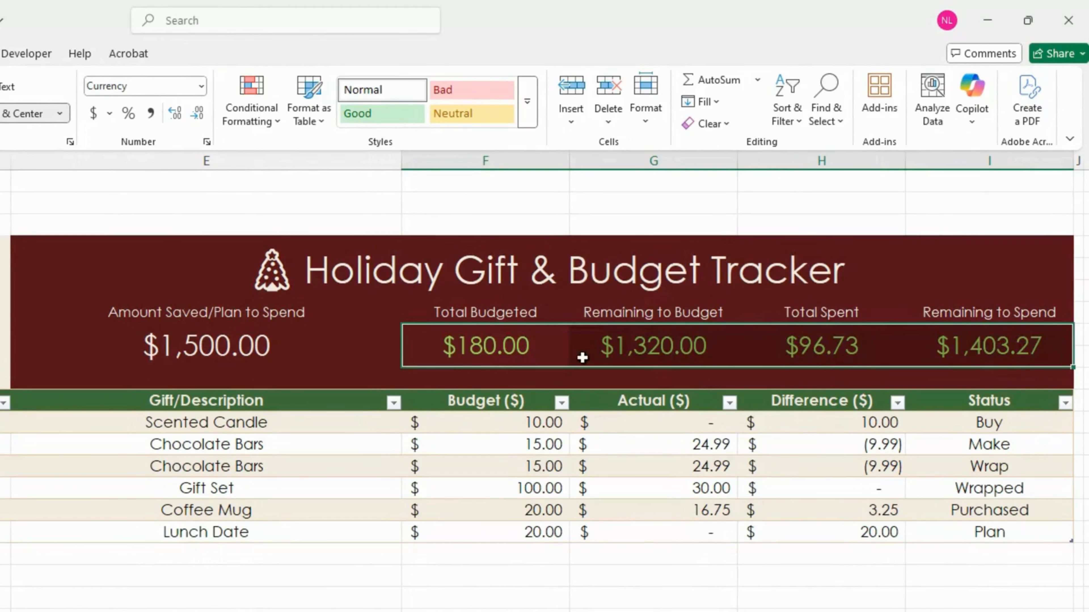
Start a Greater Than conditional formatting rule for Total Budgeted and Total Spent (F8 and H8), comparing them with =$E$8
{"action": "left_click", "coordinate": [551, 349]}
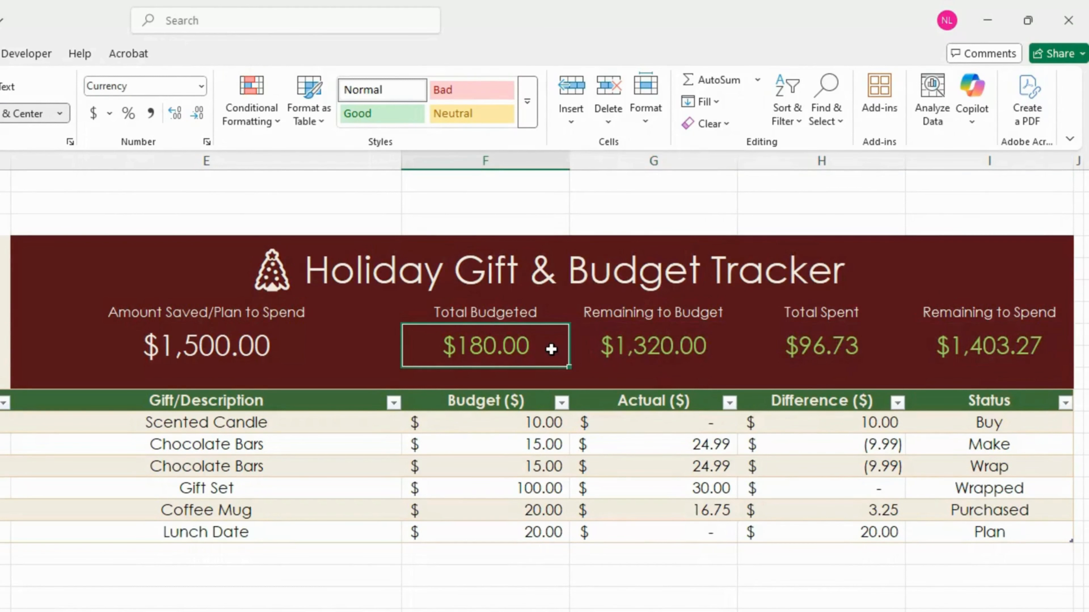
{"action": "left_click", "coordinate": [867, 343], "text": "ctrl"}
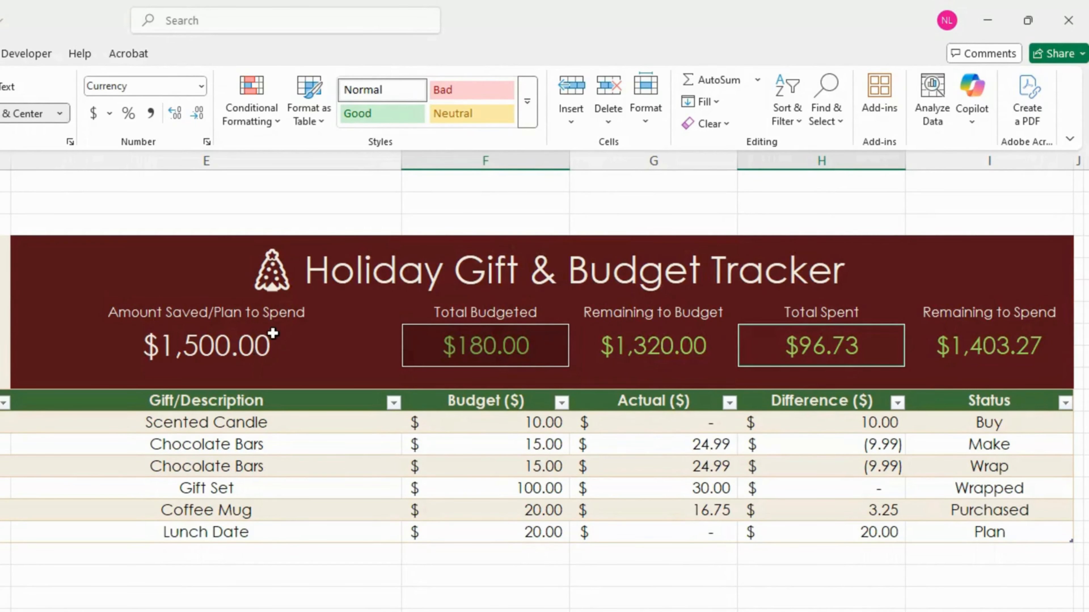
{"action": "left_click", "coordinate": [260, 123]}
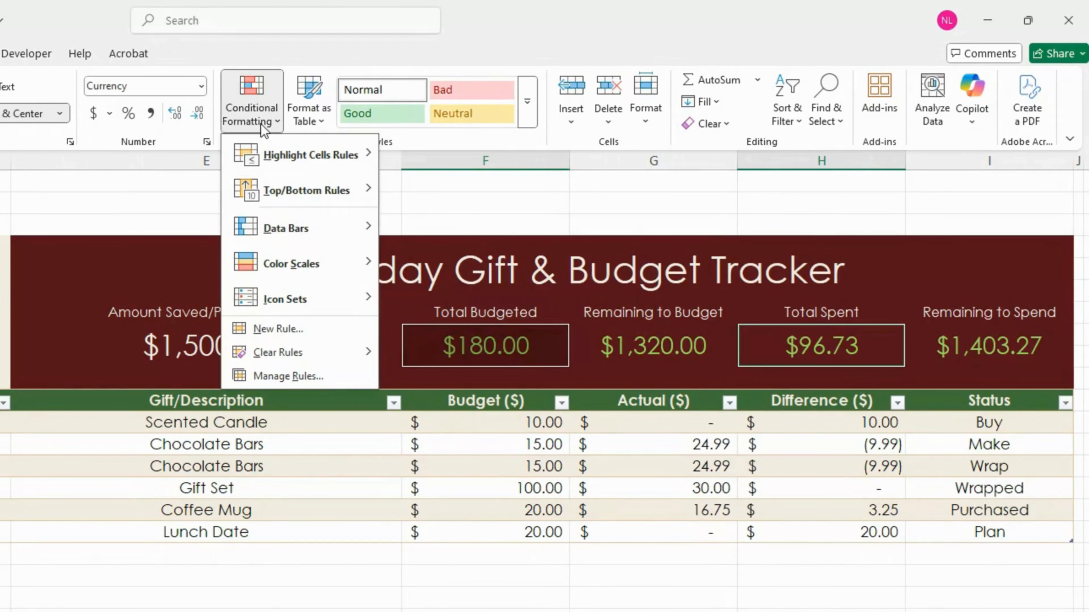
{"action": "mouse_move", "coordinate": [284, 155]}
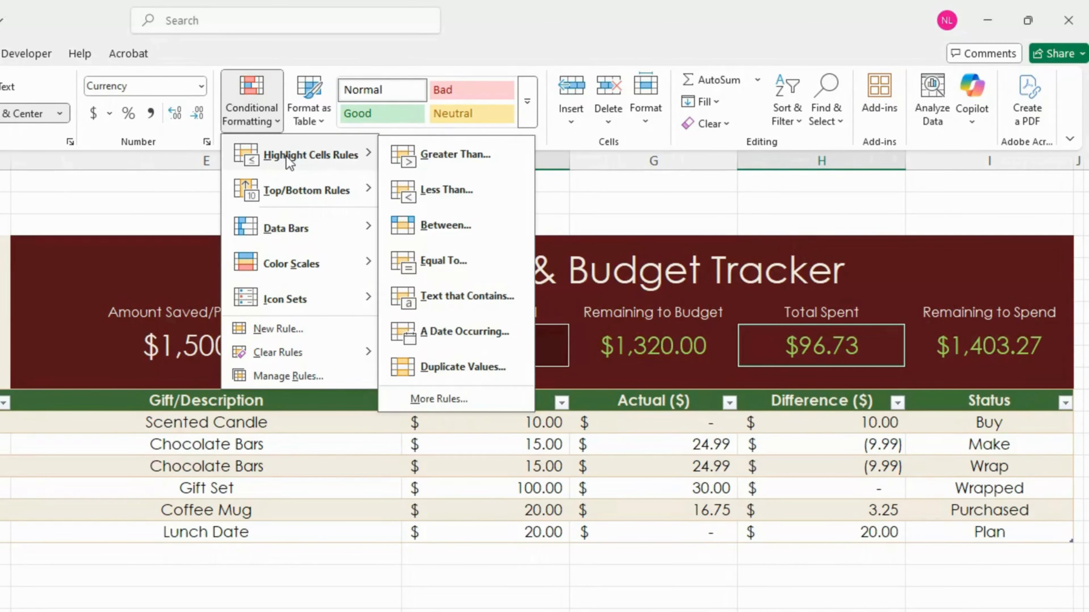
{"action": "left_click", "coordinate": [467, 154]}
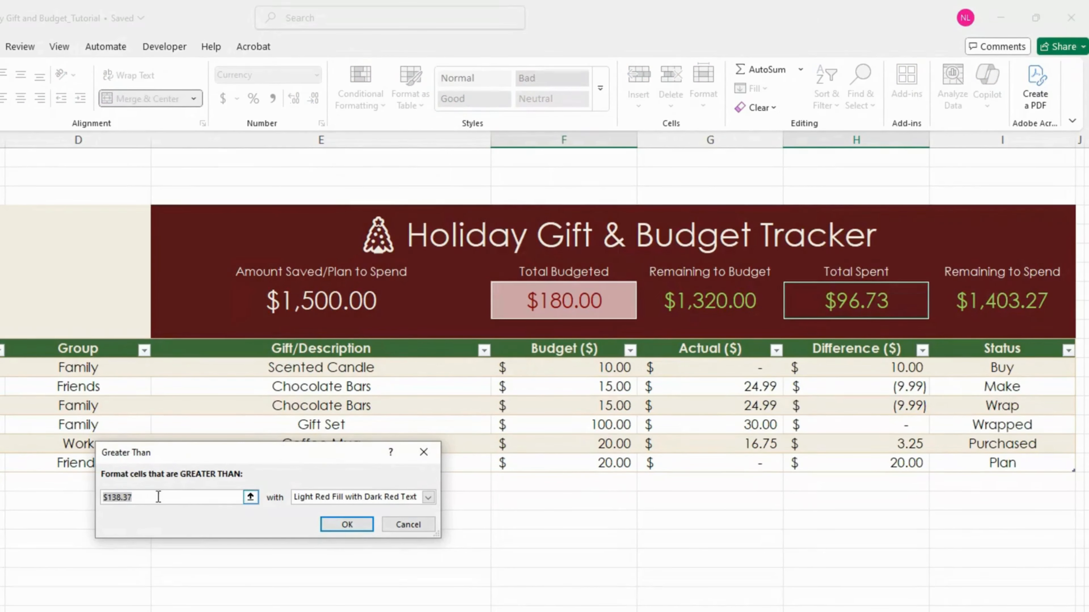
{"action": "left_click_drag", "start_coordinate": [224, 446], "coordinate": [531, 370]}
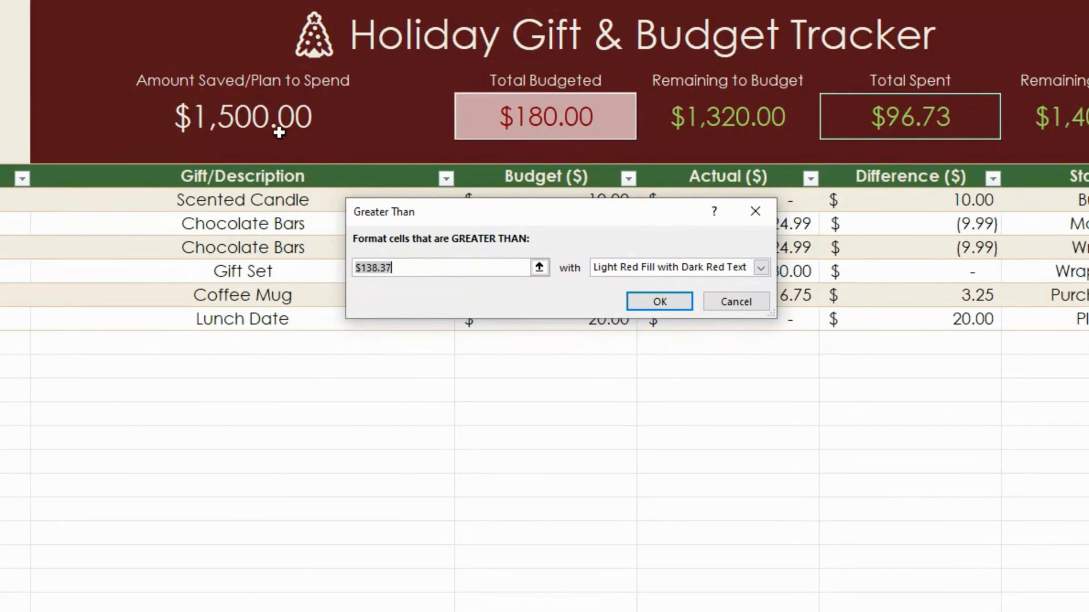
{"action": "left_click", "coordinate": [273, 123]}
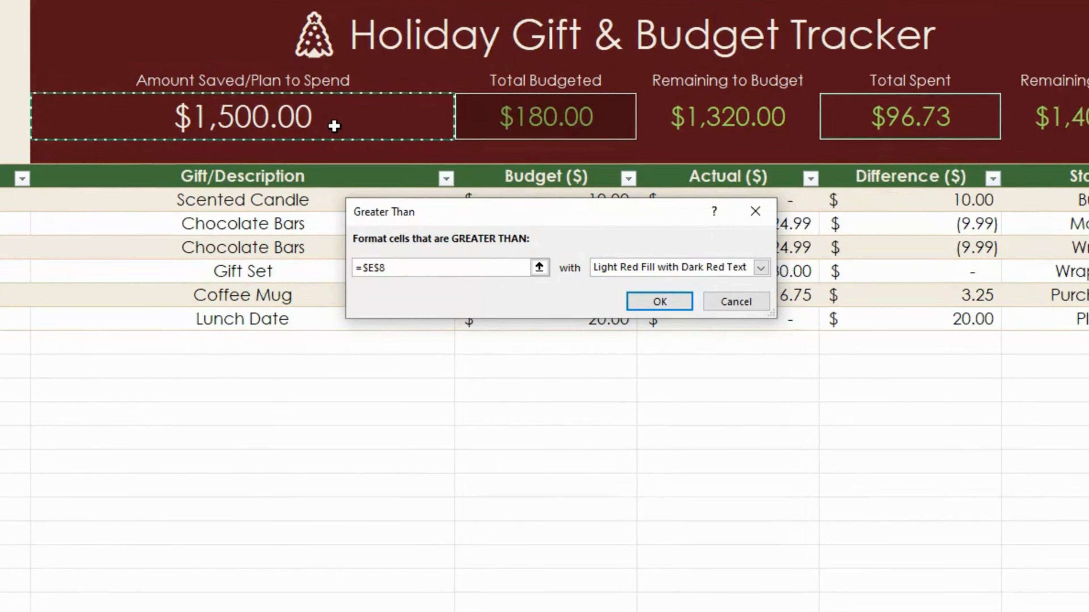
Give the Greater Than rule a custom format with a Bold Italic font in light red and apply the rule
{"action": "left_click", "coordinate": [761, 267]}
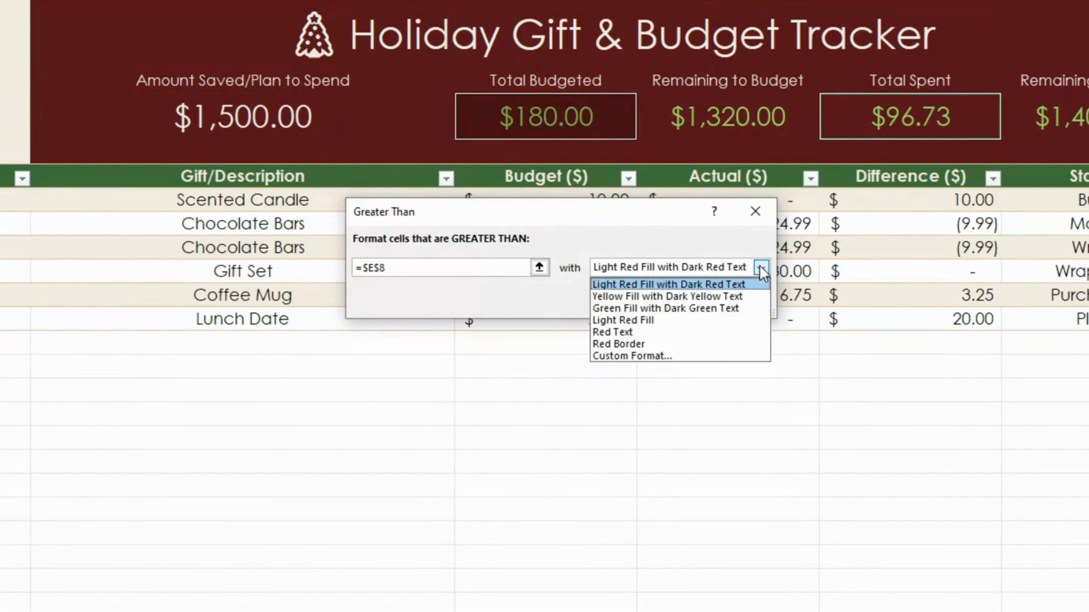
{"action": "left_click", "coordinate": [691, 356]}
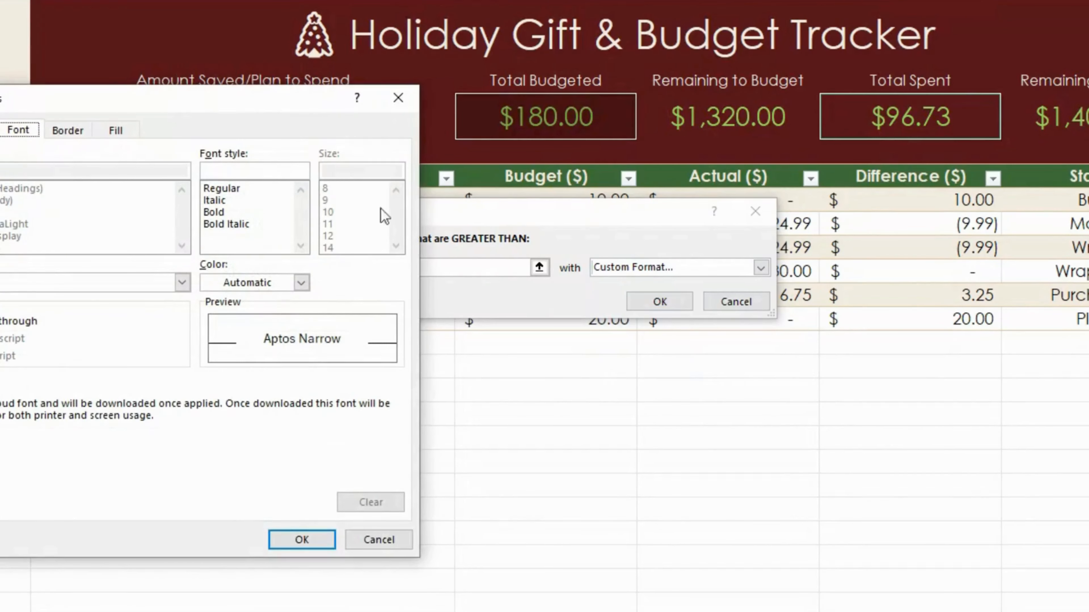
{"action": "left_click_drag", "start_coordinate": [197, 102], "coordinate": [703, 12]}
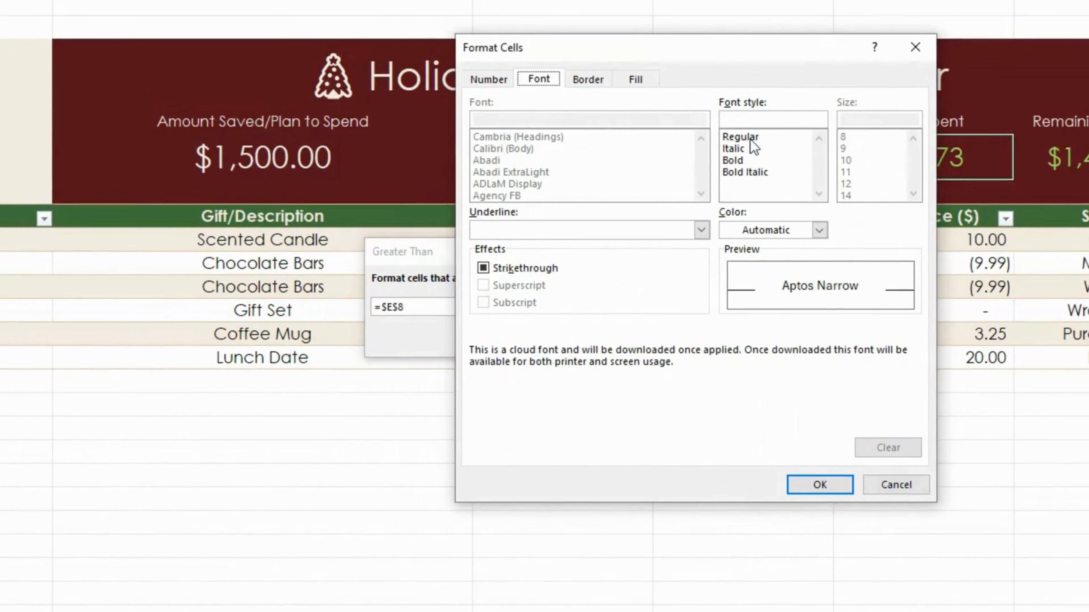
{"action": "left_click", "coordinate": [743, 173]}
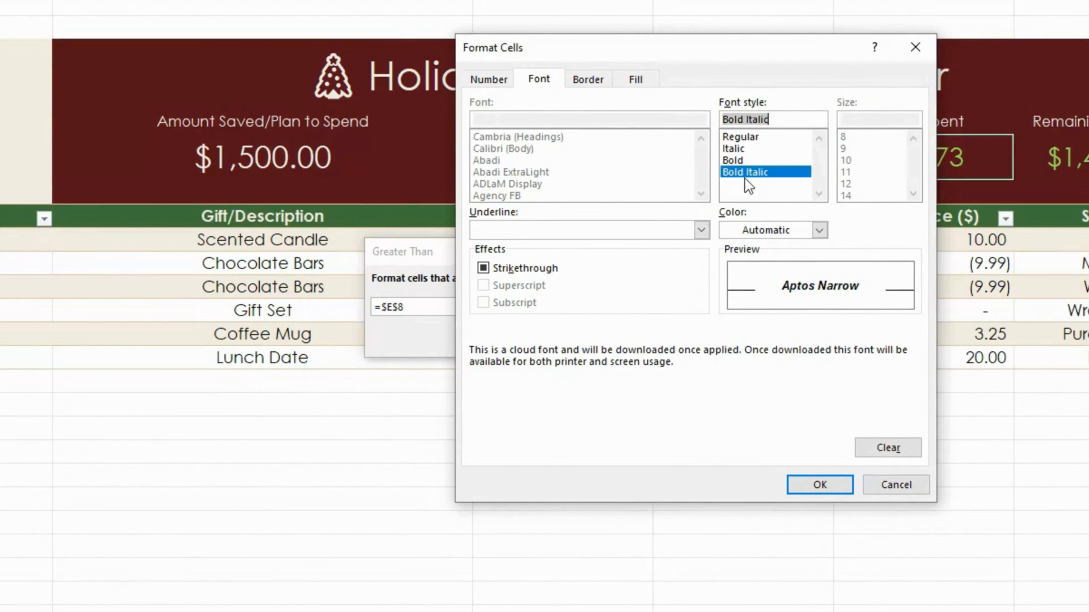
{"action": "left_click", "coordinate": [819, 230]}
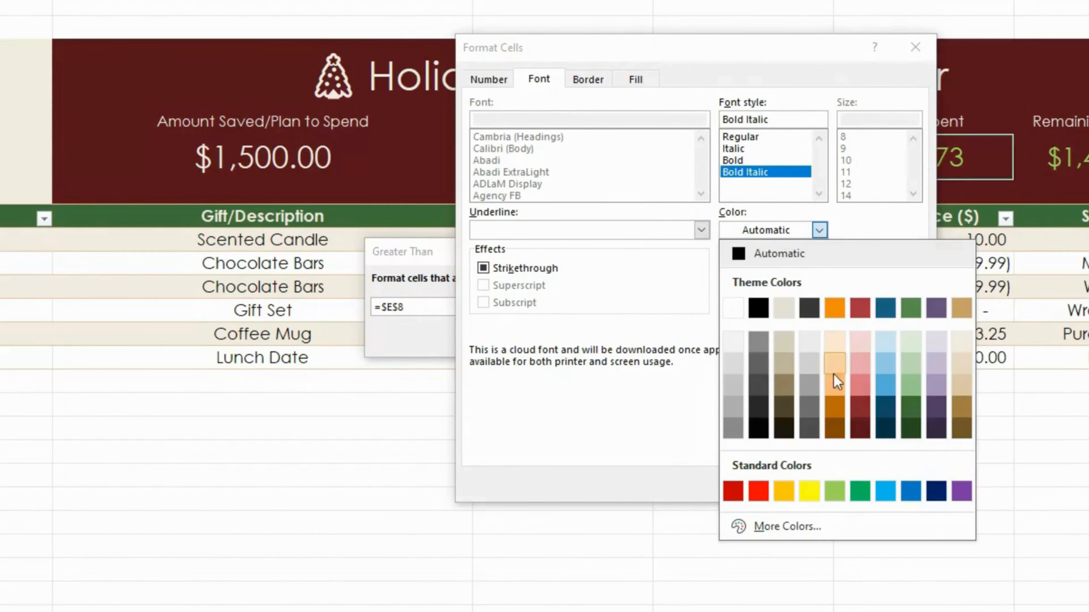
{"action": "left_click", "coordinate": [864, 387]}
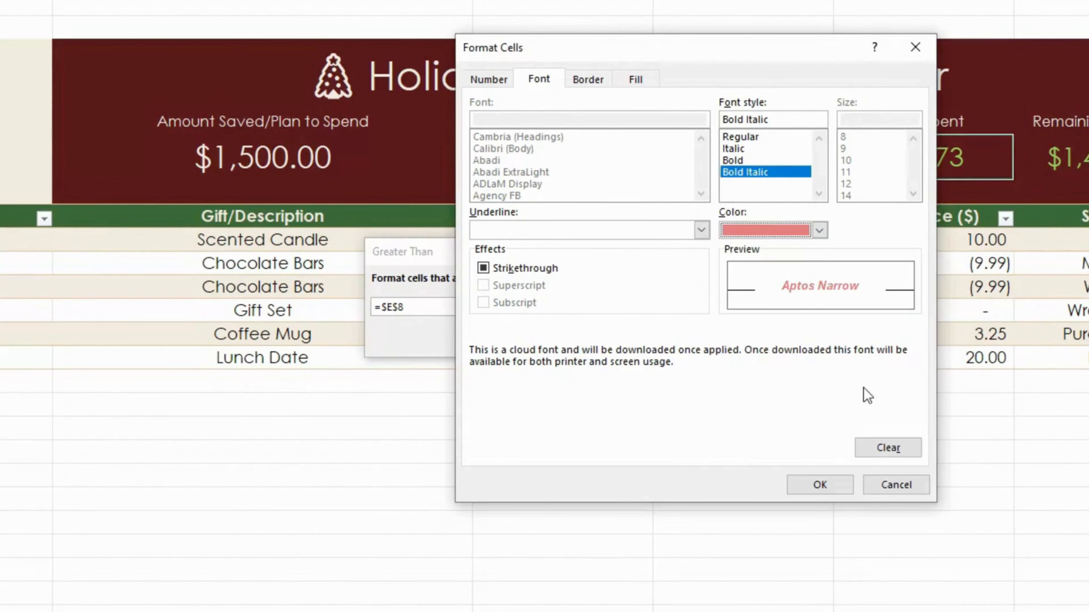
{"action": "left_click", "coordinate": [820, 486]}
{"action": "left_click", "coordinate": [679, 340]}
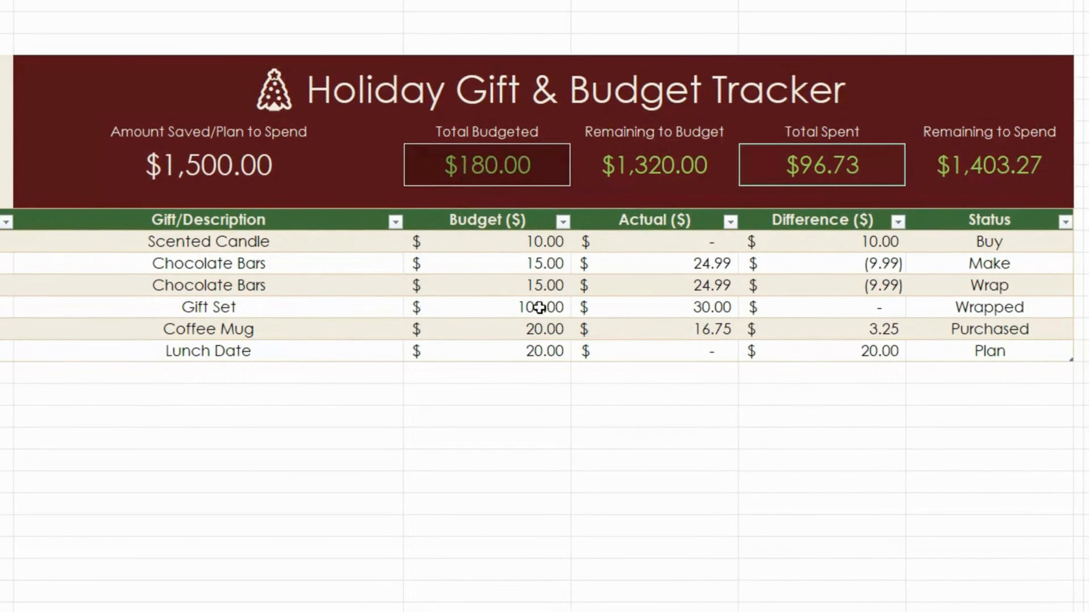
Test the overspending format by setting the Gift Set's Budget ($) and the first Chocolate Bars row's Actual ($) to 1500
{"action": "left_click", "coordinate": [539, 308]}
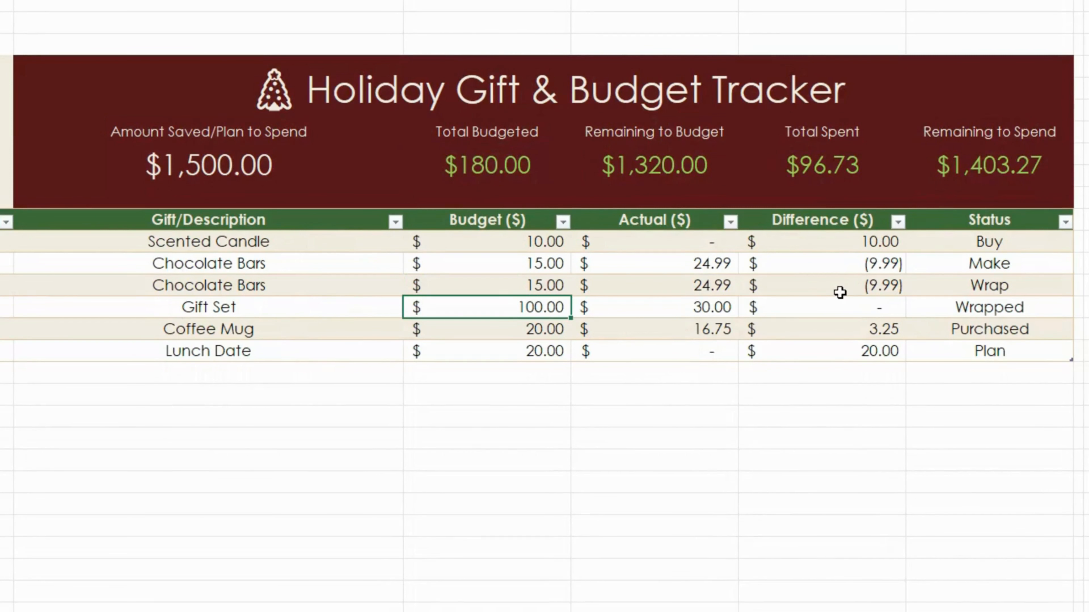
{"action": "type", "text": "1500"}
{"action": "key", "text": "Return"}
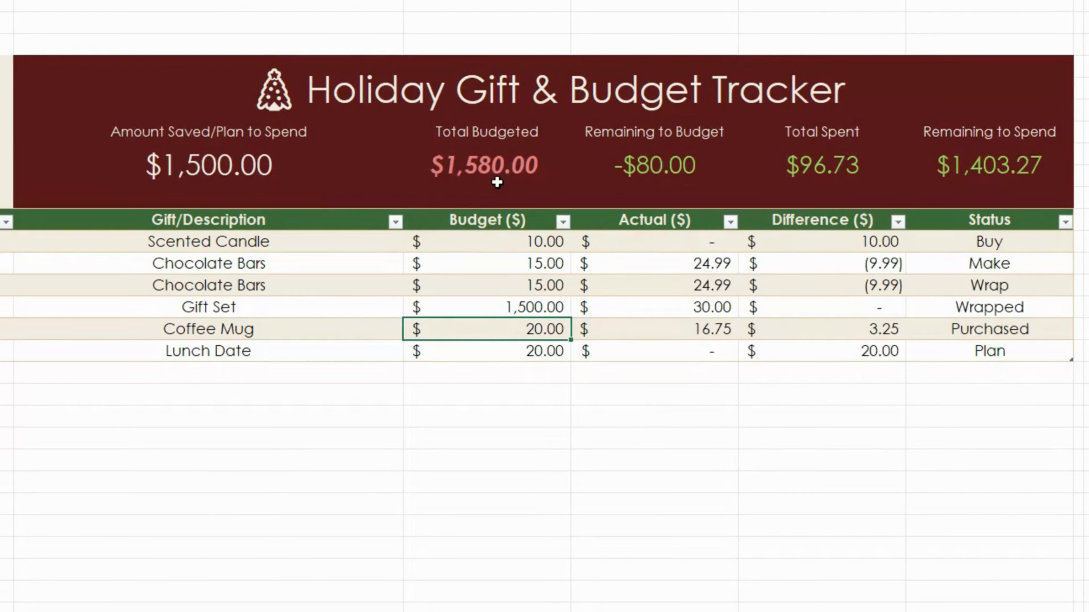
{"action": "left_click", "coordinate": [649, 270]}
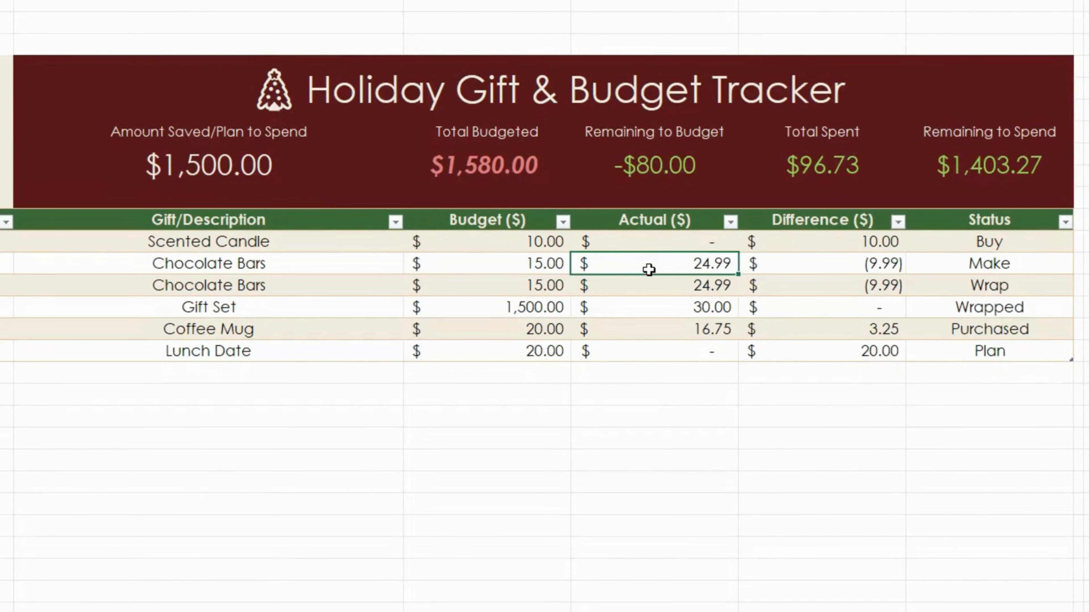
{"action": "type", "text": "1500"}
{"action": "key", "text": "Return"}
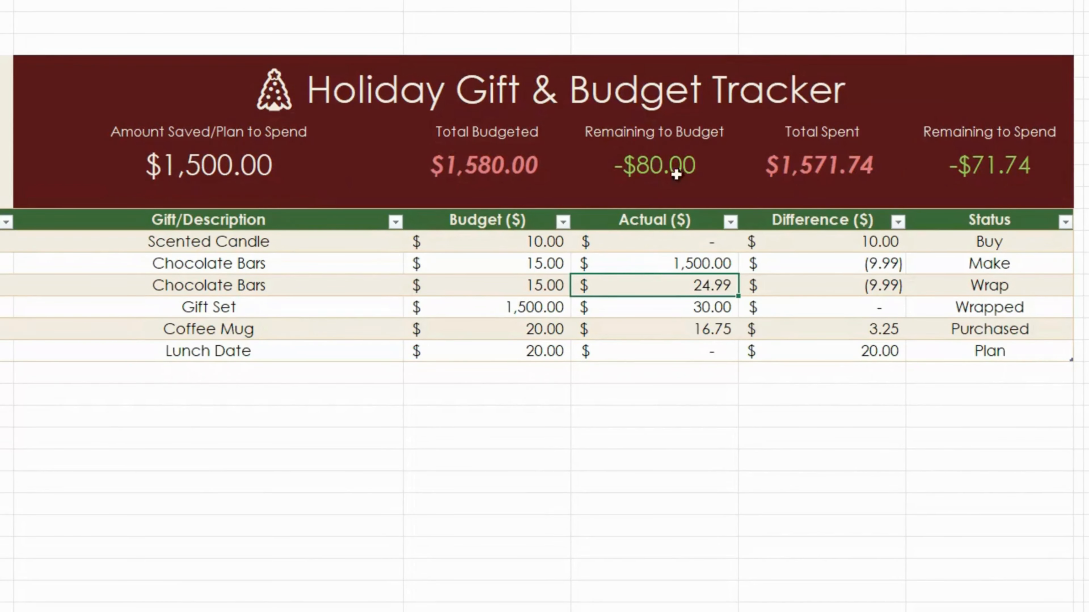
Start a Less Than conditional formatting rule with value 0 for Remaining to Budget and Remaining to Spend (G8 and I8)
{"action": "left_click", "coordinate": [652, 168]}
{"action": "left_click", "coordinate": [959, 167]}
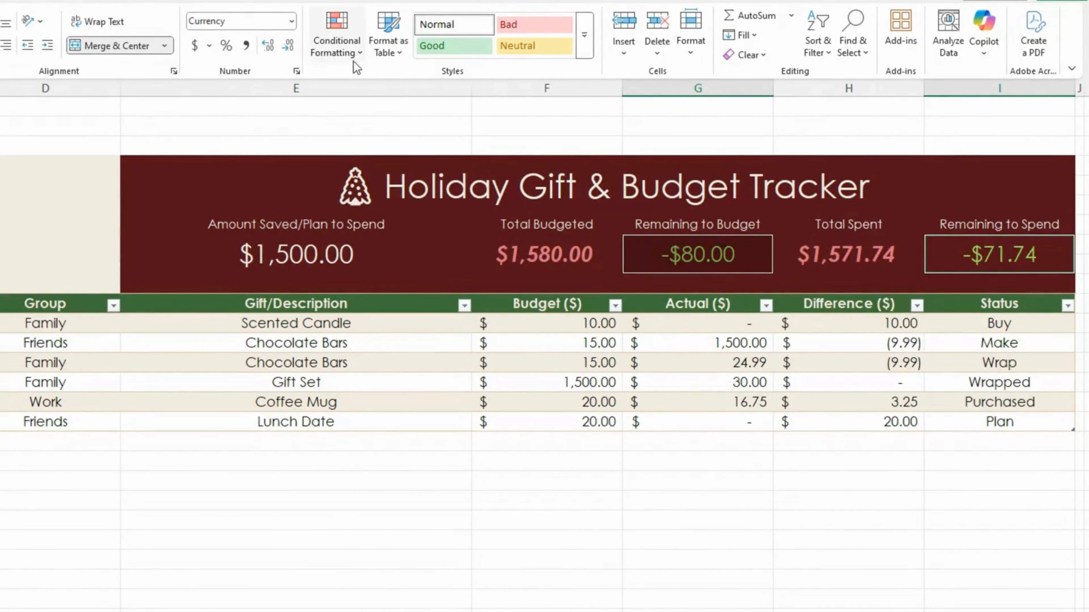
{"action": "left_click", "coordinate": [354, 61]}
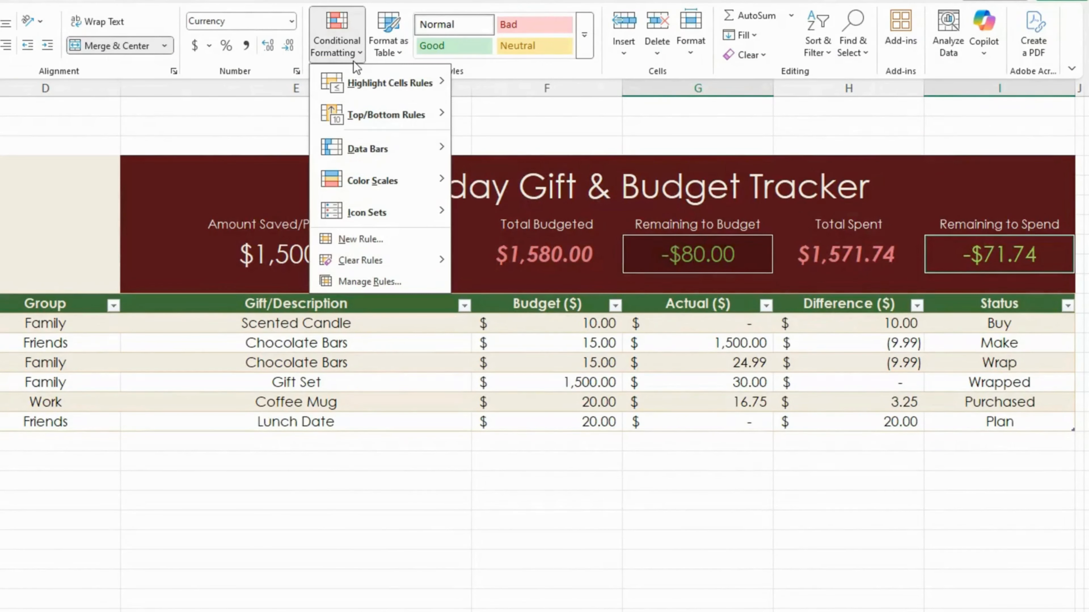
{"action": "mouse_move", "coordinate": [396, 87]}
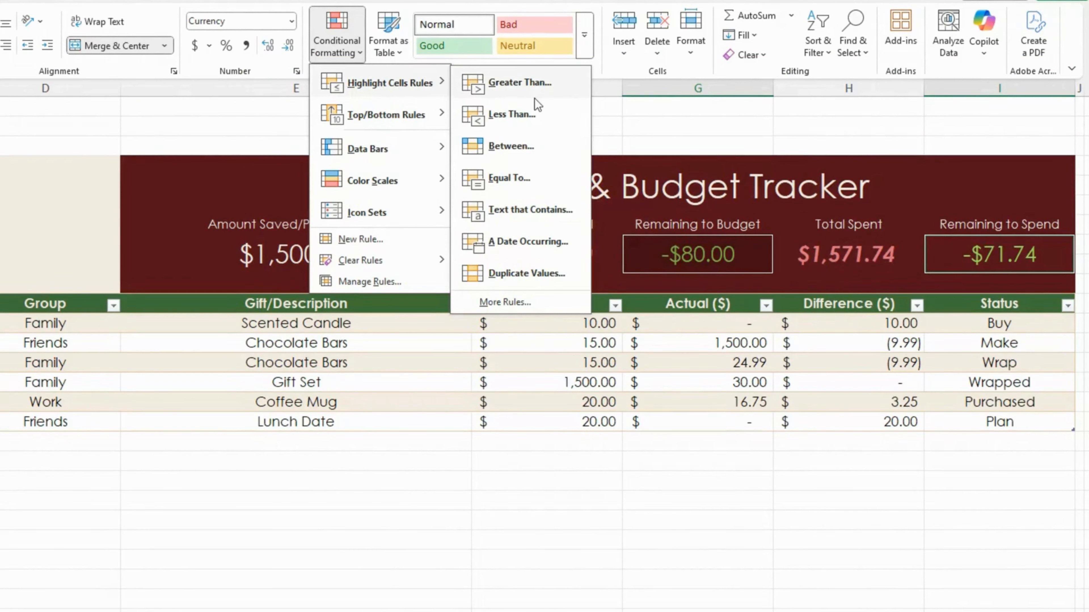
{"action": "left_click", "coordinate": [531, 115]}
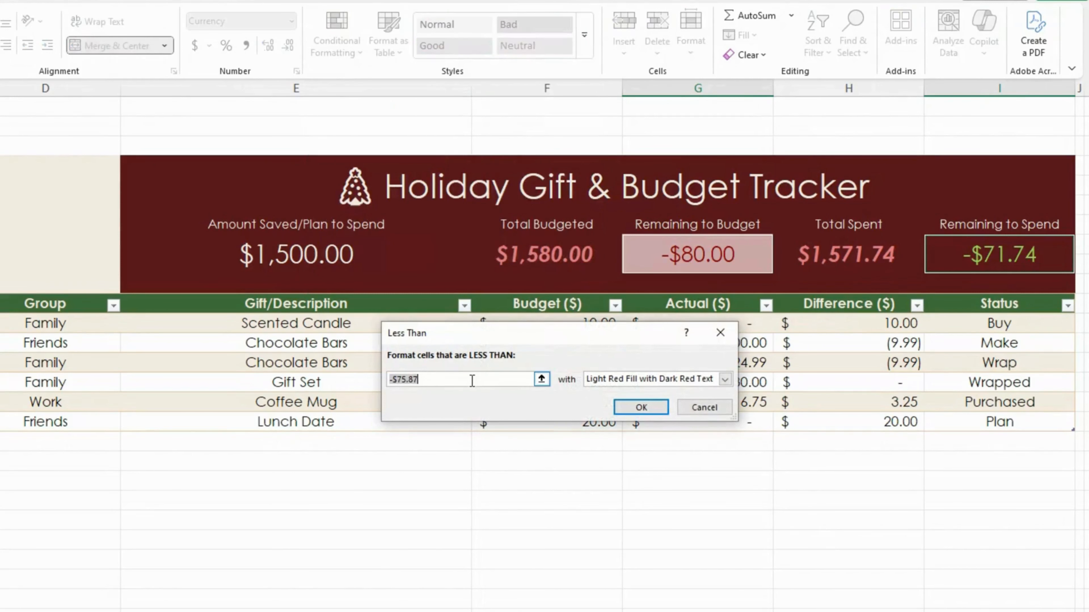
{"action": "type", "text": "0"}
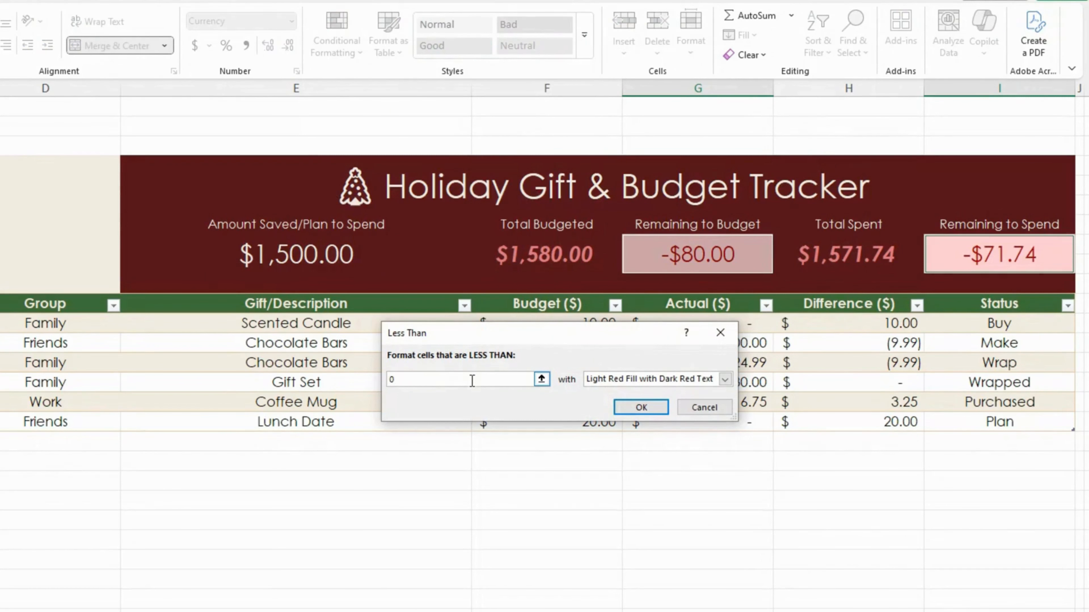
Give the Less Than rule a custom Bold Italic, light red font format and apply it to both remaining amounts
{"action": "left_click", "coordinate": [724, 379]}
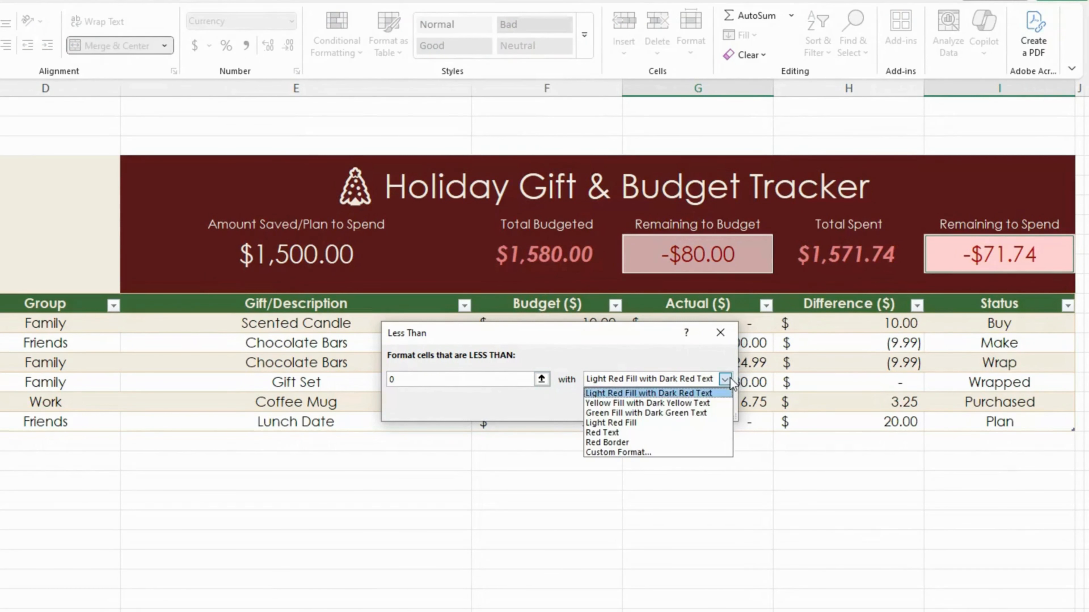
{"action": "left_click", "coordinate": [676, 453]}
{"action": "left_click", "coordinate": [618, 265]}
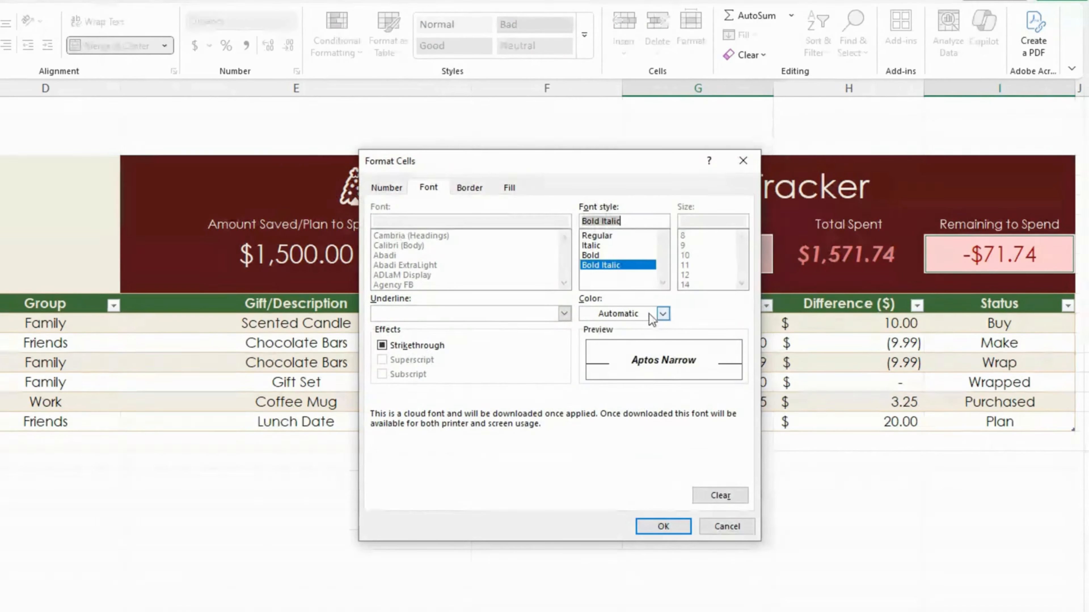
{"action": "left_click", "coordinate": [662, 314]}
{"action": "left_click", "coordinate": [702, 450]}
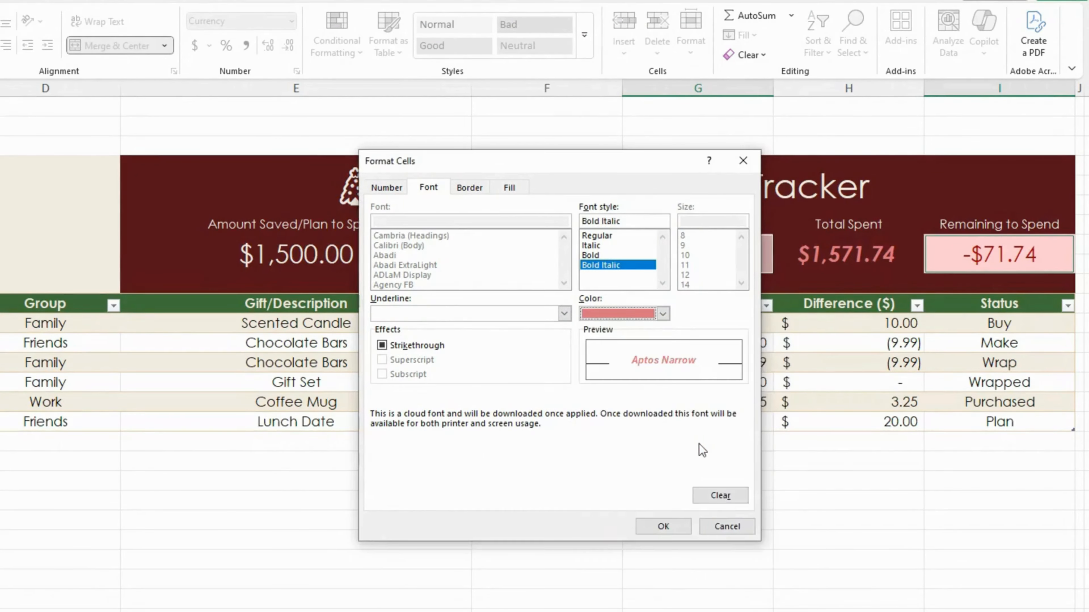
{"action": "left_click", "coordinate": [662, 527]}
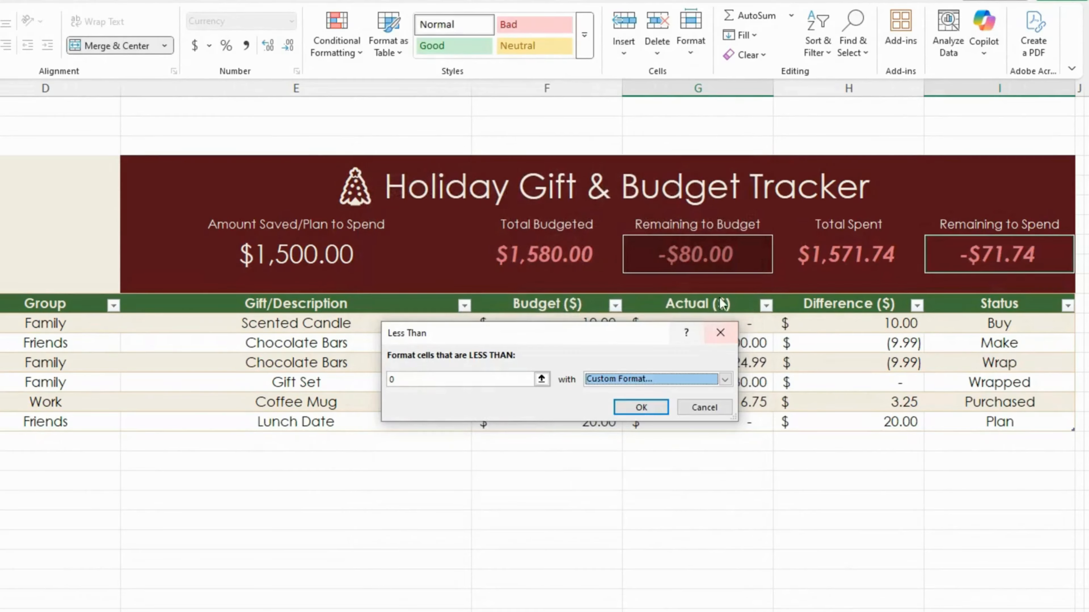
{"action": "left_click", "coordinate": [650, 408]}
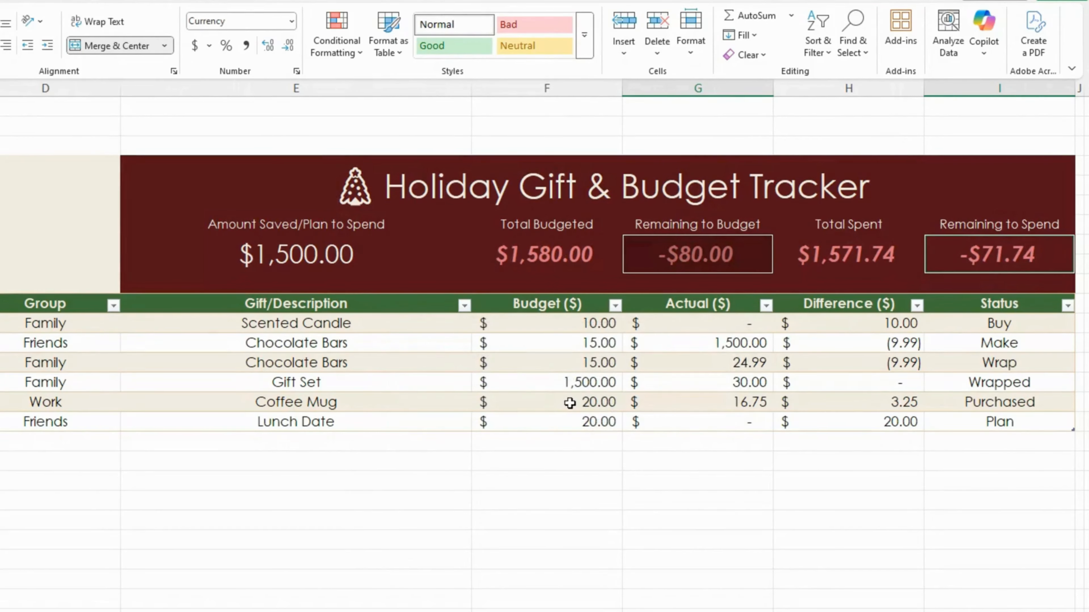
Set the Gift Set's Budget ($) to 100 and the first Chocolate Bars row's Actual ($) to 50
{"action": "left_click", "coordinate": [546, 384]}
{"action": "type", "text": "100"}
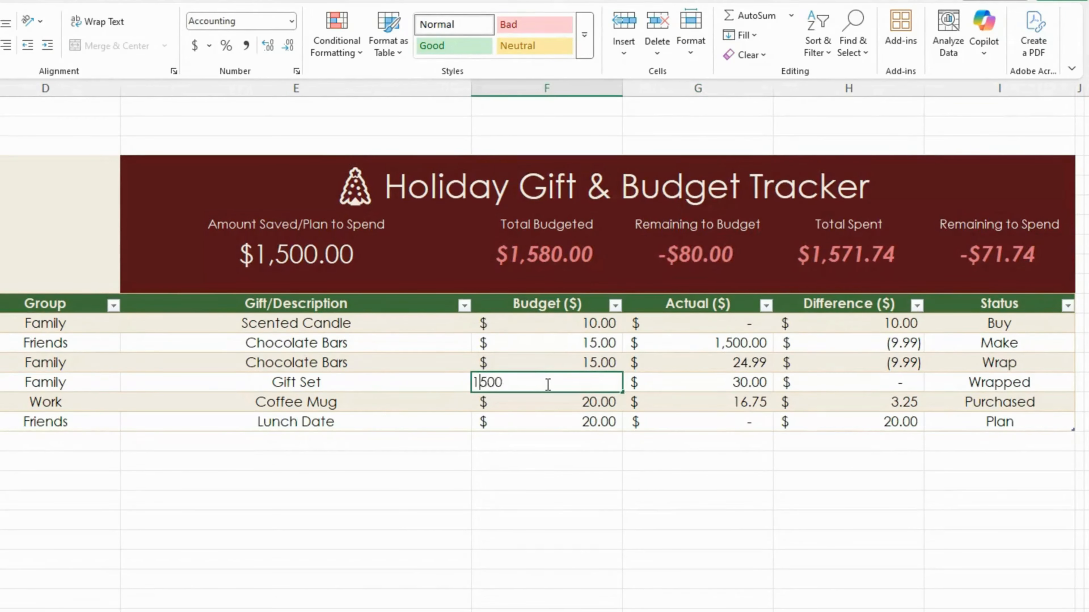
{"action": "key", "text": "Return"}
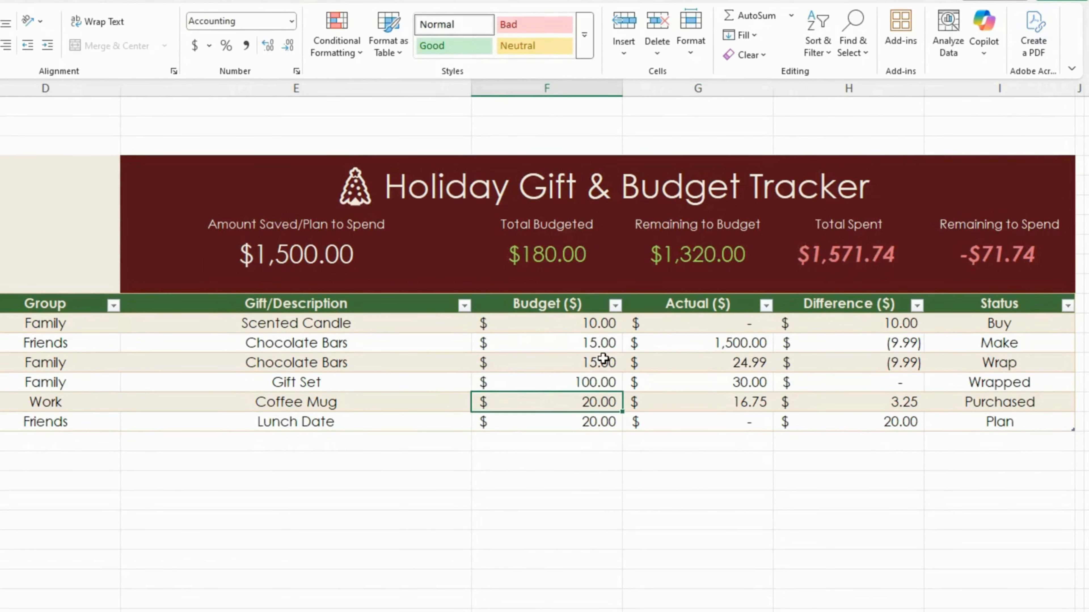
{"action": "left_click", "coordinate": [715, 341]}
{"action": "type", "text": "50"}
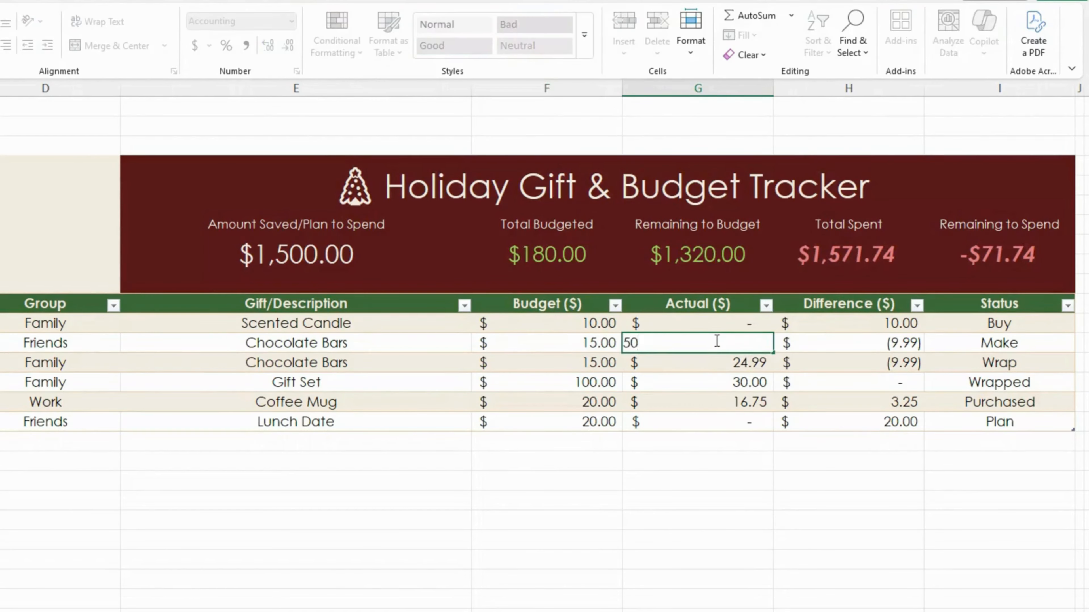
{"action": "key", "text": "Return"}
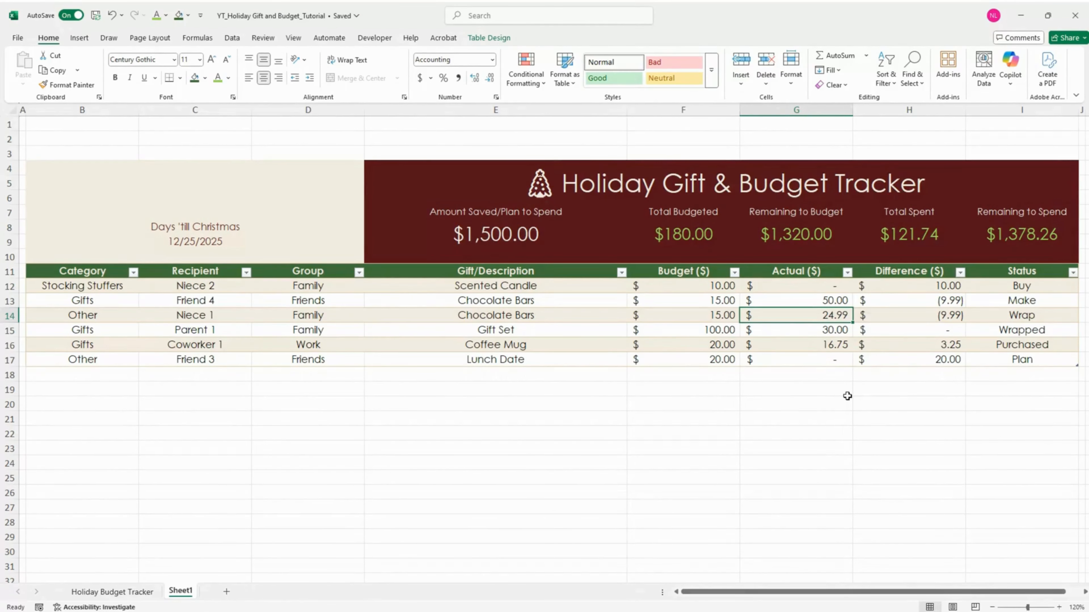
Paste the full sample gift list into the table, starting at the first Category cell (B12)
{"action": "left_click", "coordinate": [102, 288]}
{"action": "key", "text": "ctrl+c"}
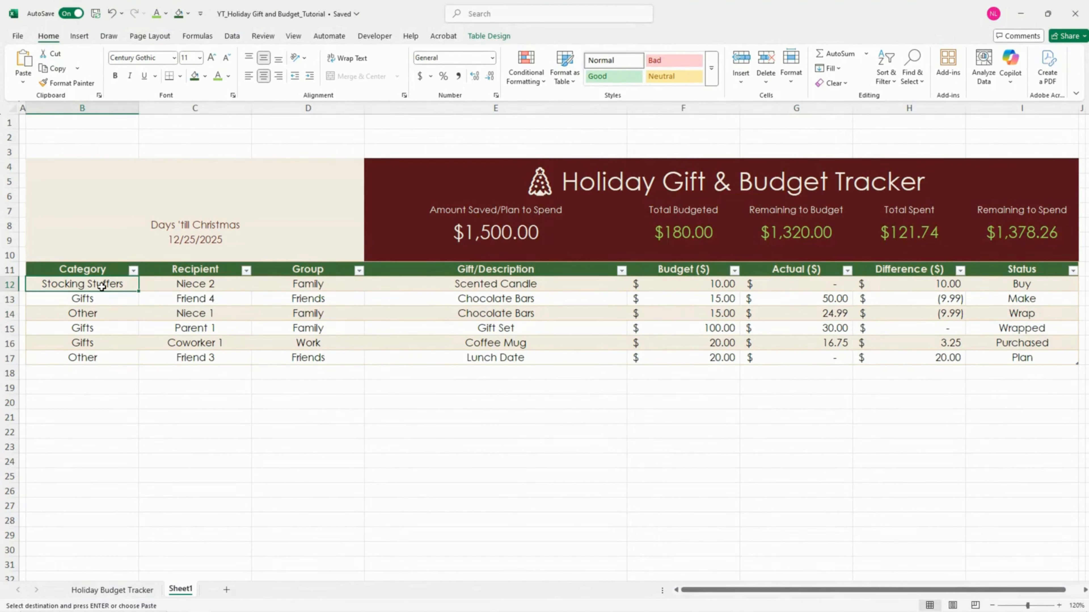
{"action": "key", "text": "ctrl+v"}
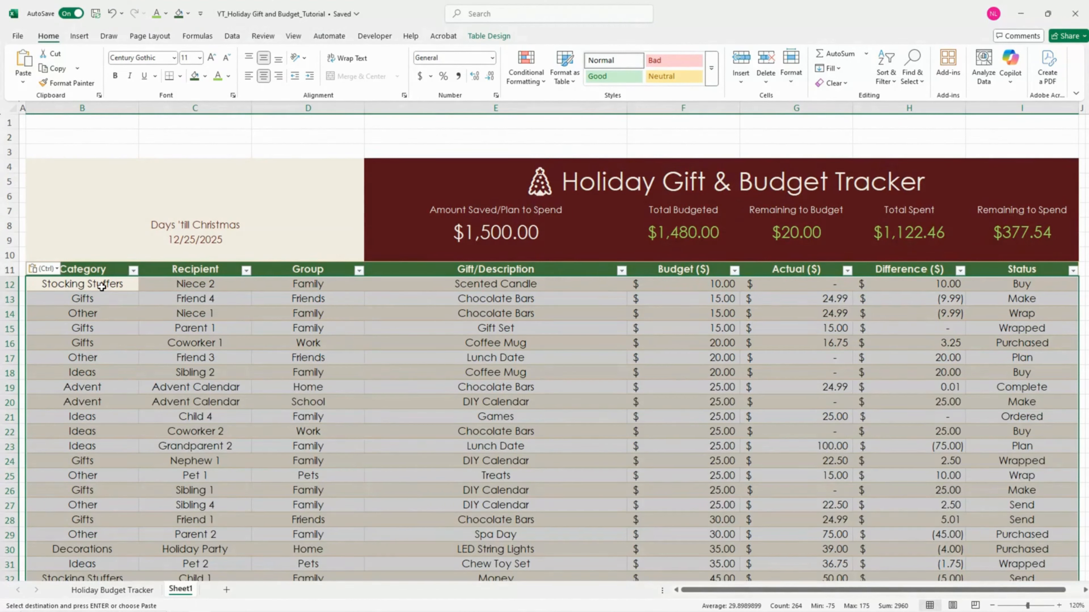
{"action": "left_click", "coordinate": [175, 311]}
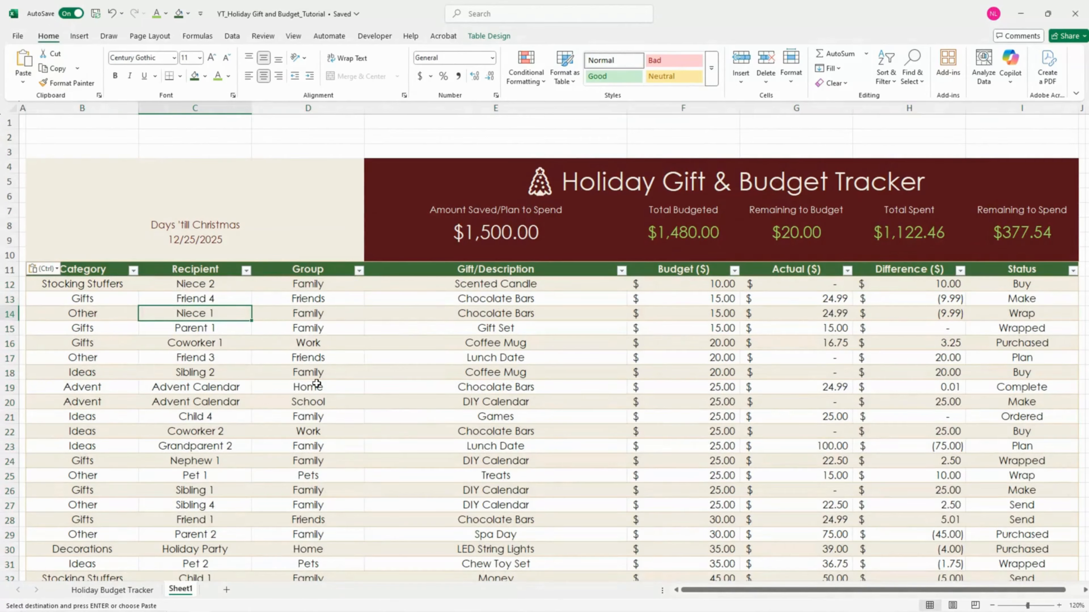
Add a Total Row at the end of the gift table
{"action": "scroll", "coordinate": [316, 383], "scroll_direction": "down", "scroll_amount": 6}
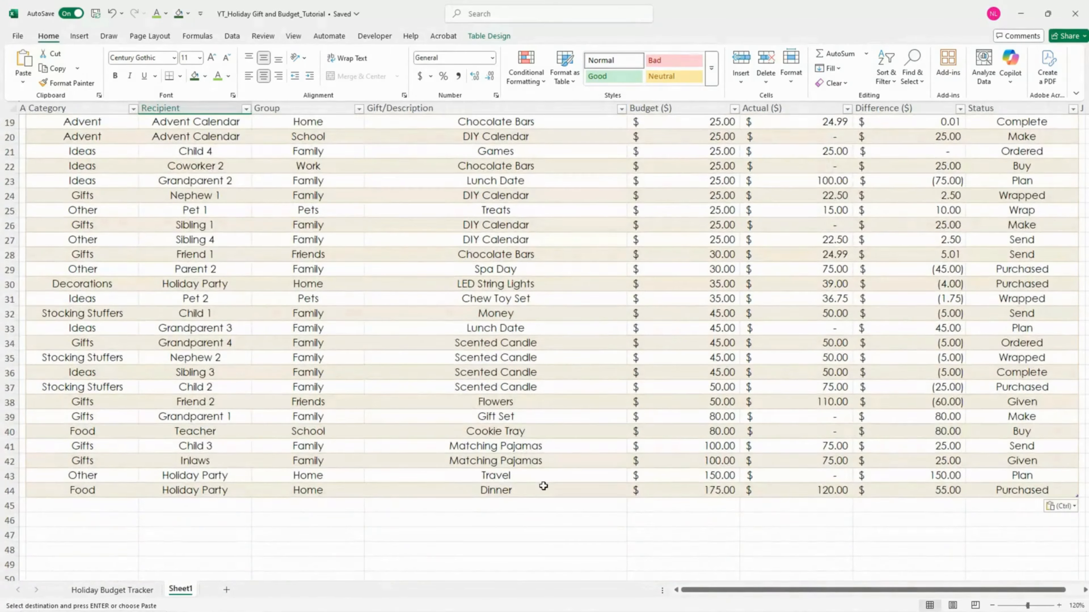
{"action": "left_click", "coordinate": [572, 370]}
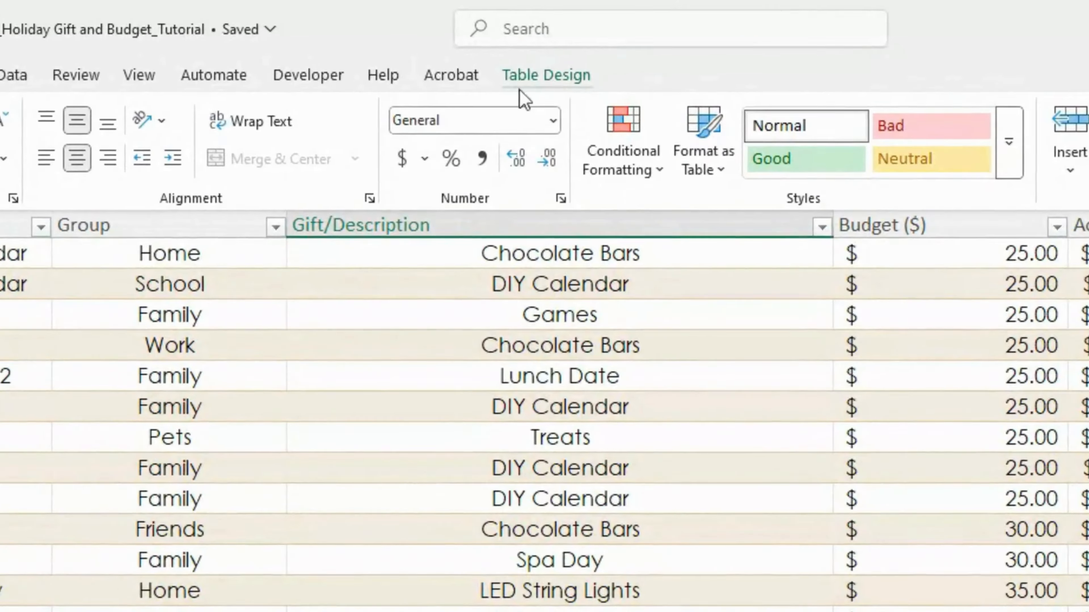
{"action": "left_click", "coordinate": [552, 80]}
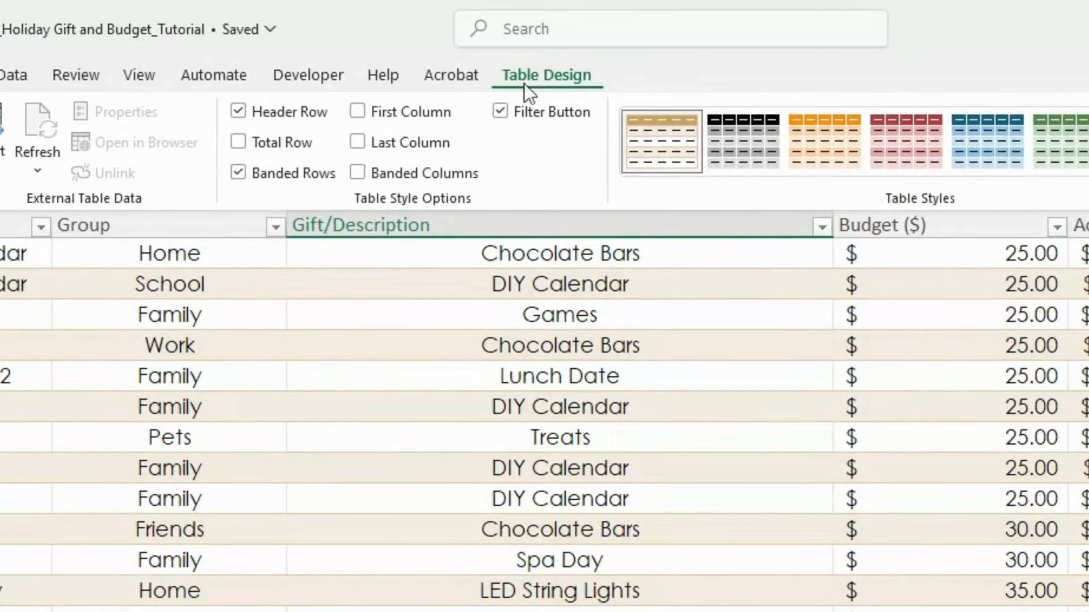
{"action": "left_click", "coordinate": [237, 144]}
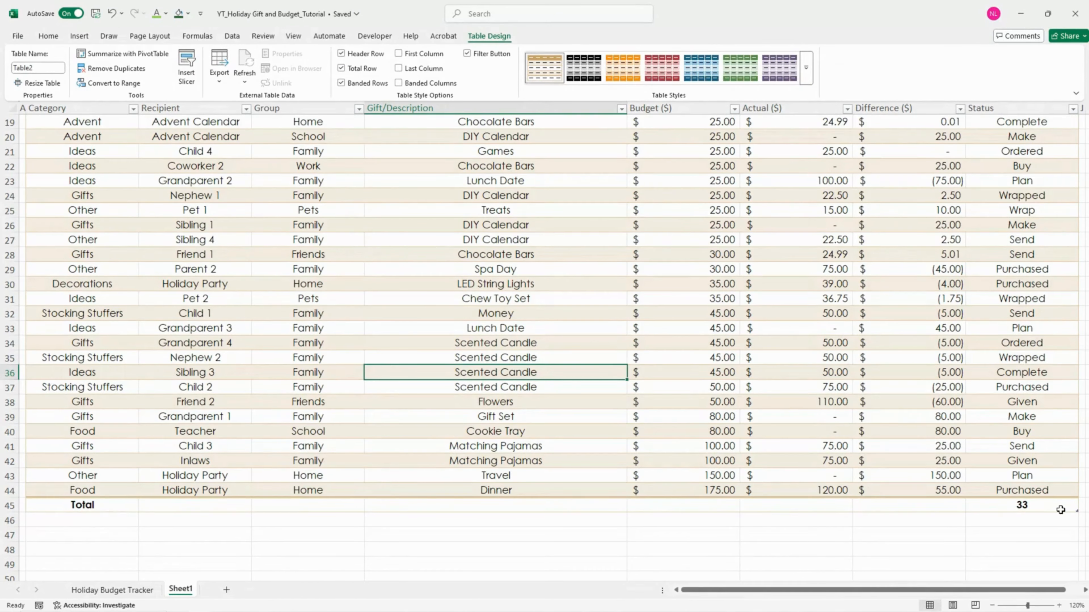
Set the total row to Sum for both the Budget ($) and Actual ($) columns
{"action": "left_click", "coordinate": [699, 505]}
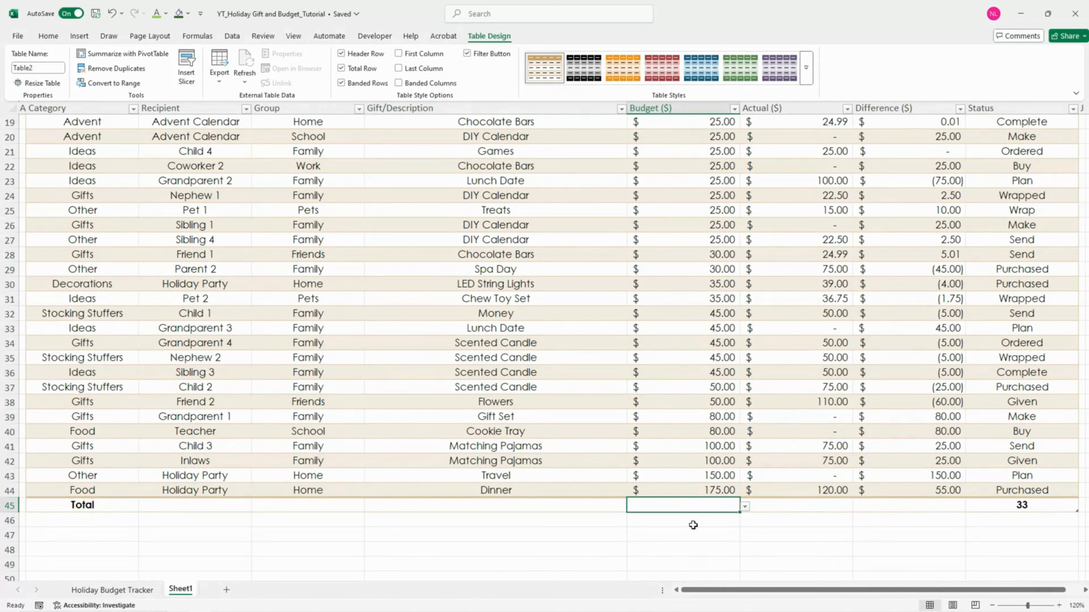
{"action": "left_click", "coordinate": [745, 507]}
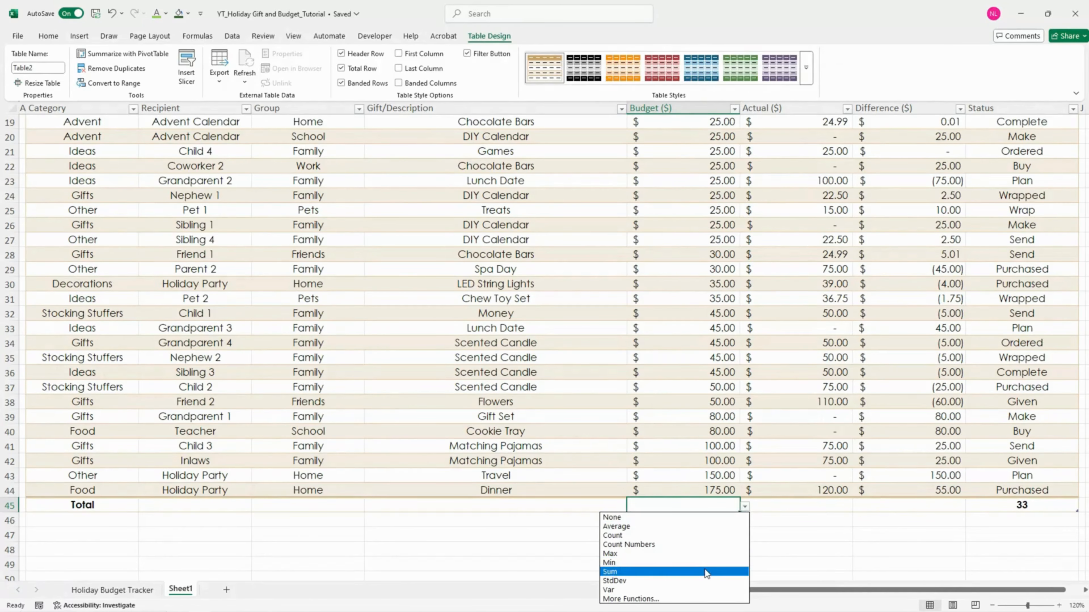
{"action": "left_click", "coordinate": [706, 571]}
{"action": "left_click", "coordinate": [840, 505]}
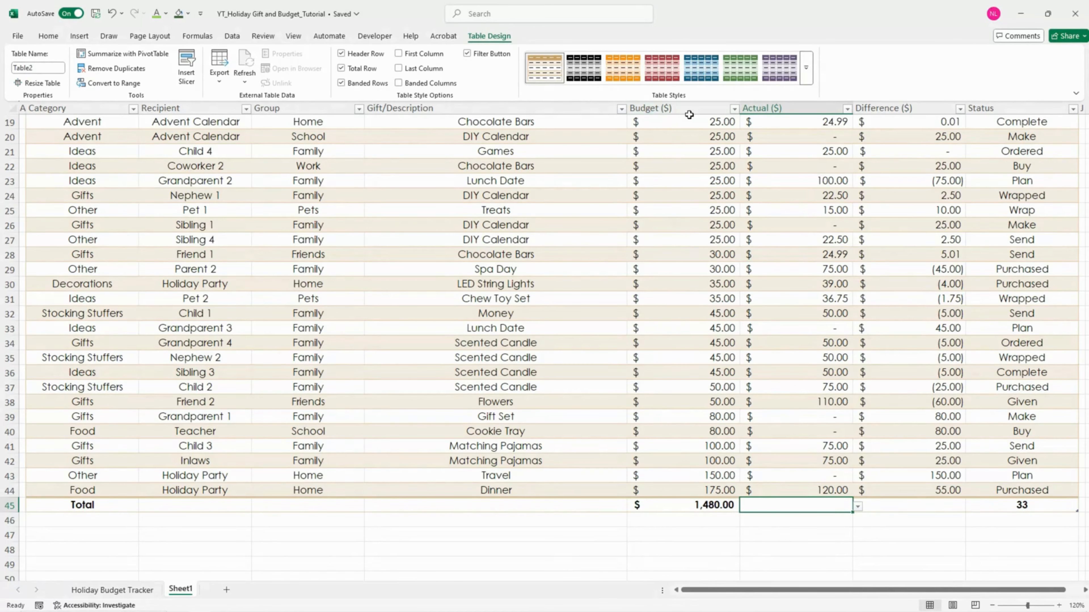
{"action": "left_click", "coordinate": [857, 506]}
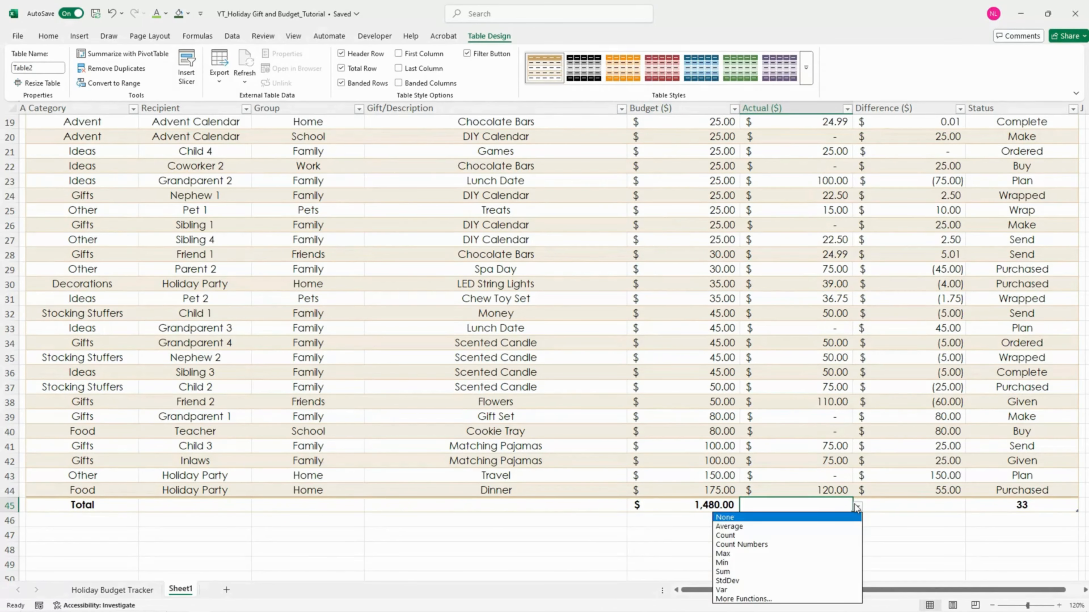
{"action": "left_click", "coordinate": [831, 568]}
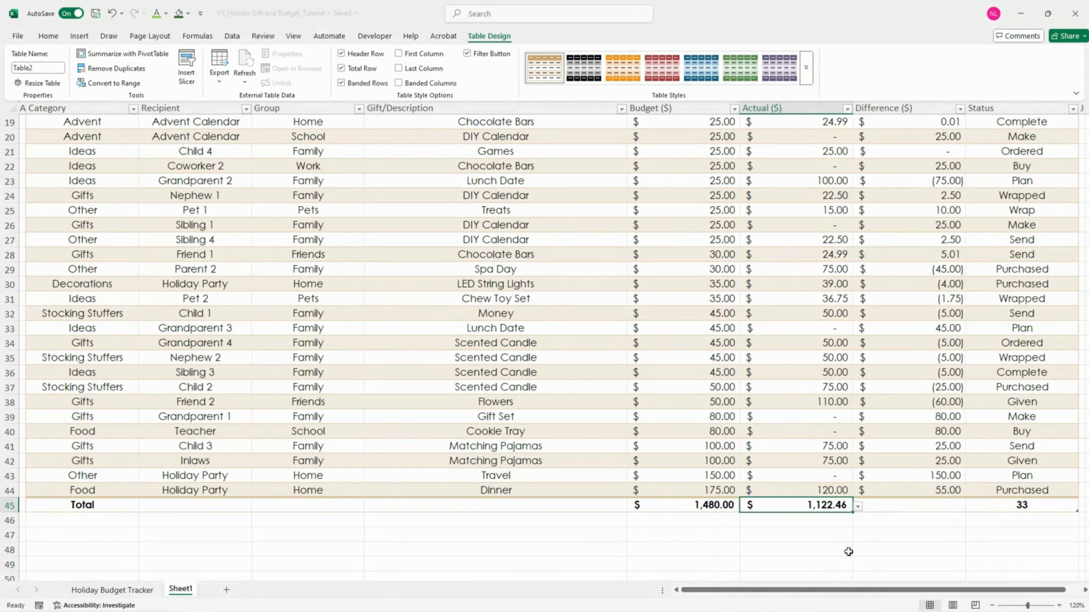
Set the Status column's total row calculation to None
{"action": "left_click", "coordinate": [1071, 507]}
{"action": "left_click", "coordinate": [1083, 507]}
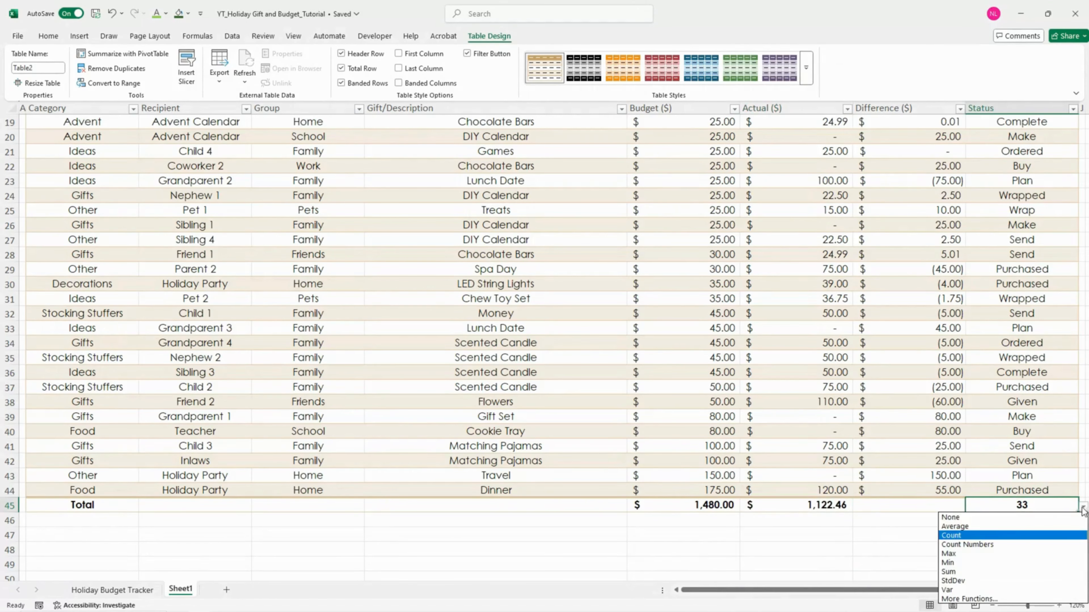
{"action": "left_click", "coordinate": [1045, 521]}
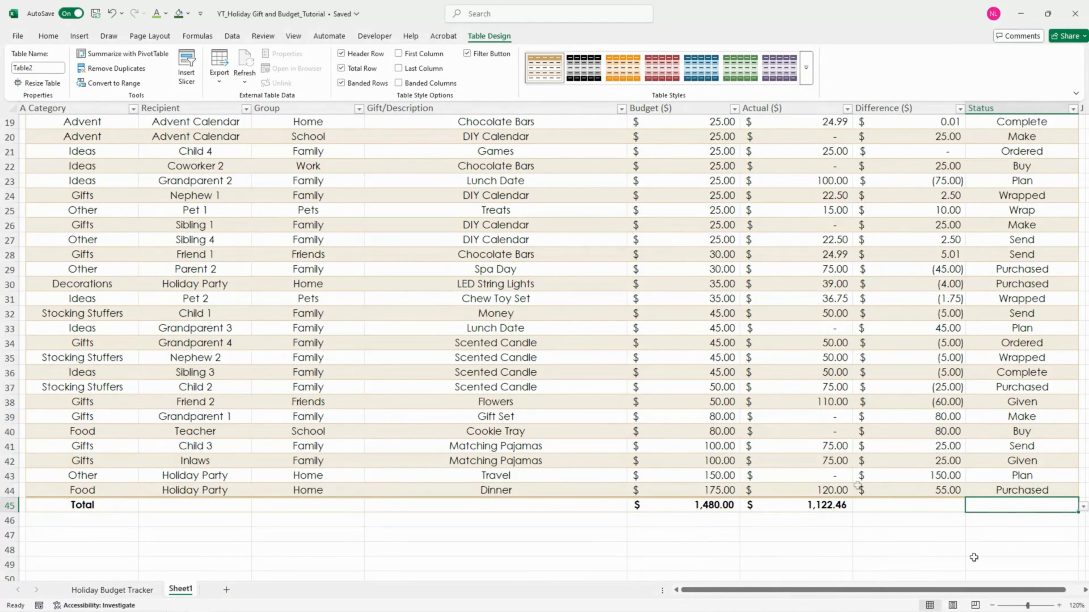
Filter the Group column to show only Family entries
{"action": "scroll", "coordinate": [822, 505], "scroll_direction": "up", "scroll_amount": 6}
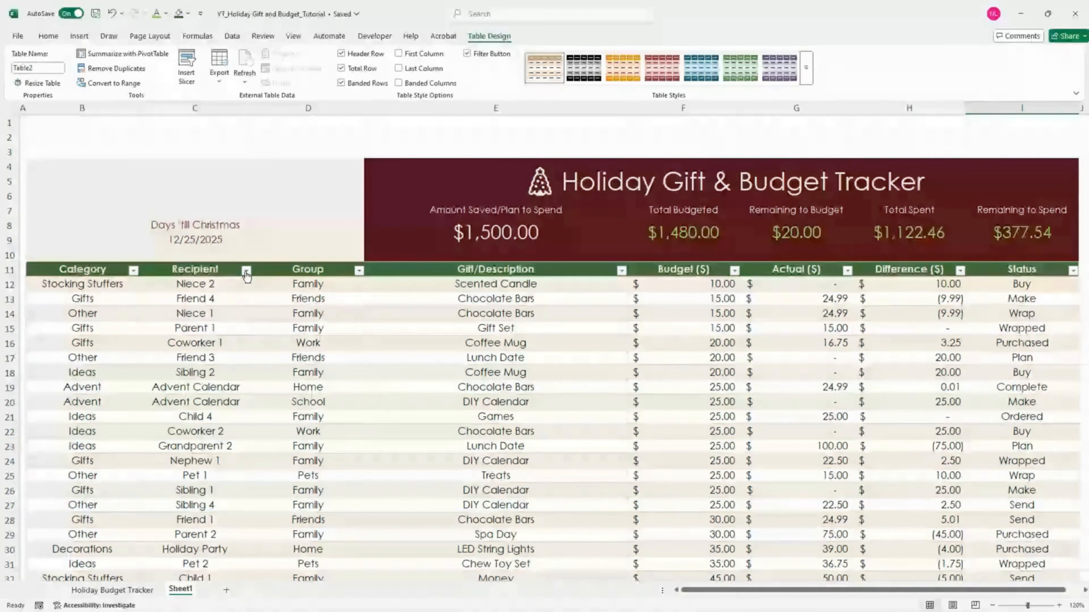
{"action": "left_click", "coordinate": [359, 270]}
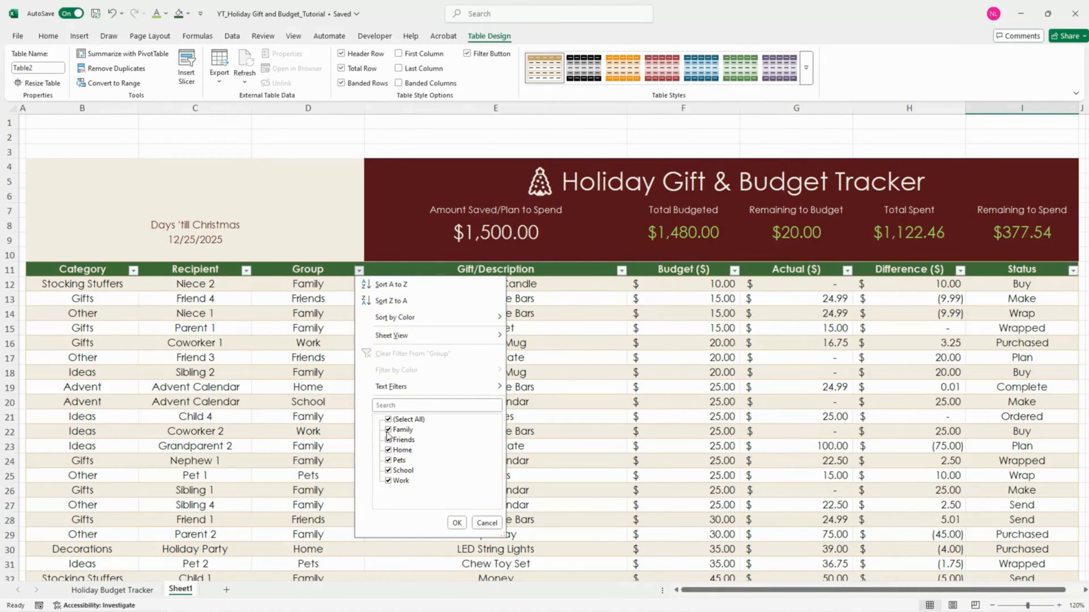
{"action": "left_click", "coordinate": [388, 419]}
{"action": "left_click", "coordinate": [388, 430]}
{"action": "left_click", "coordinate": [457, 523]}
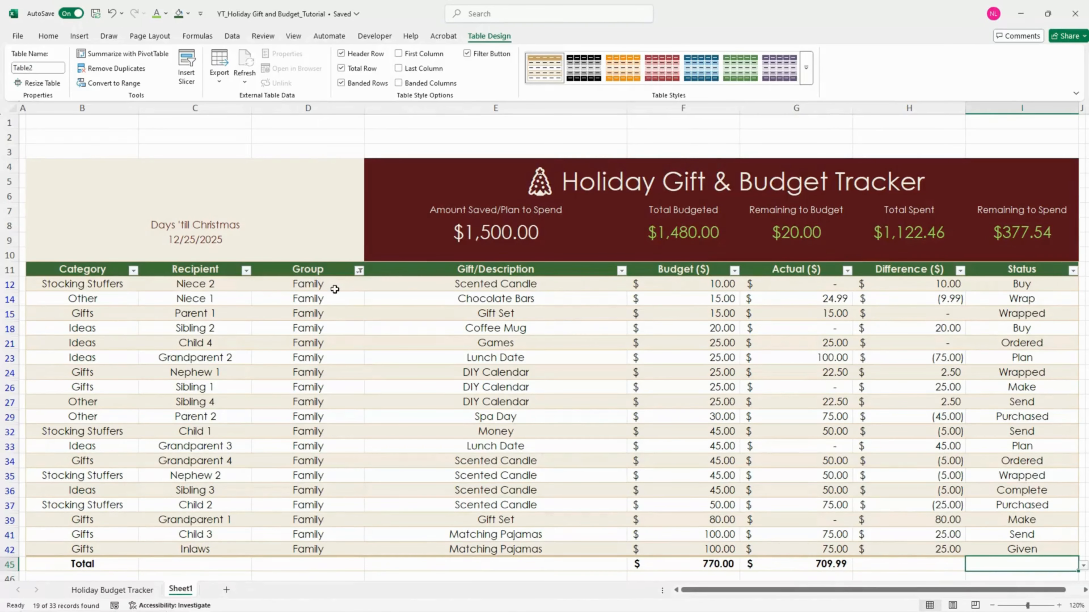
Reselect all groups in the Group filter and review the total row against the summary amounts
{"action": "left_click", "coordinate": [359, 271]}
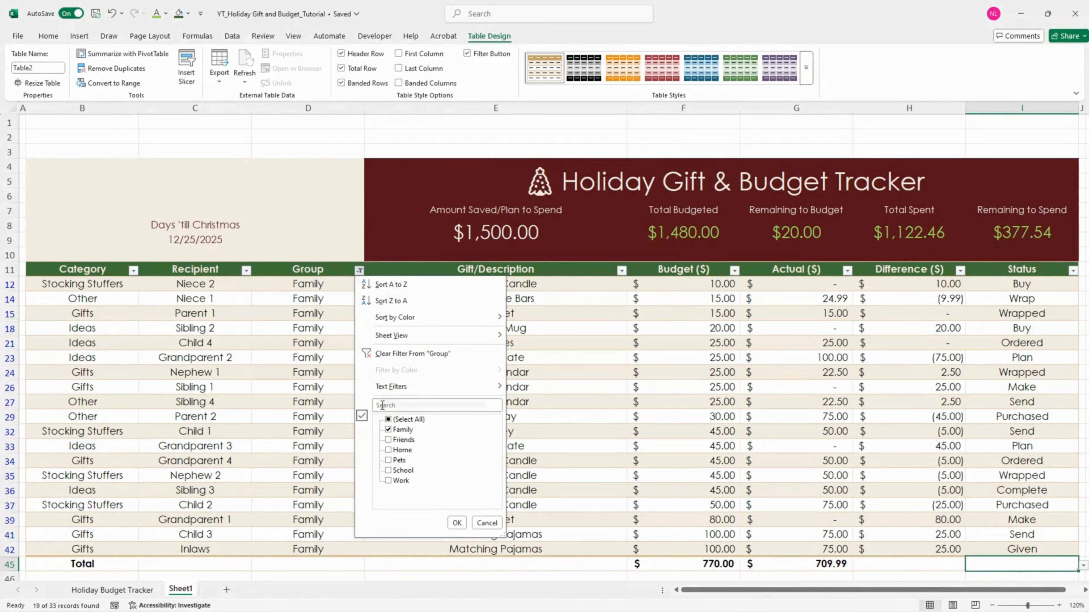
{"action": "left_click", "coordinate": [389, 420]}
{"action": "left_click", "coordinate": [457, 522]}
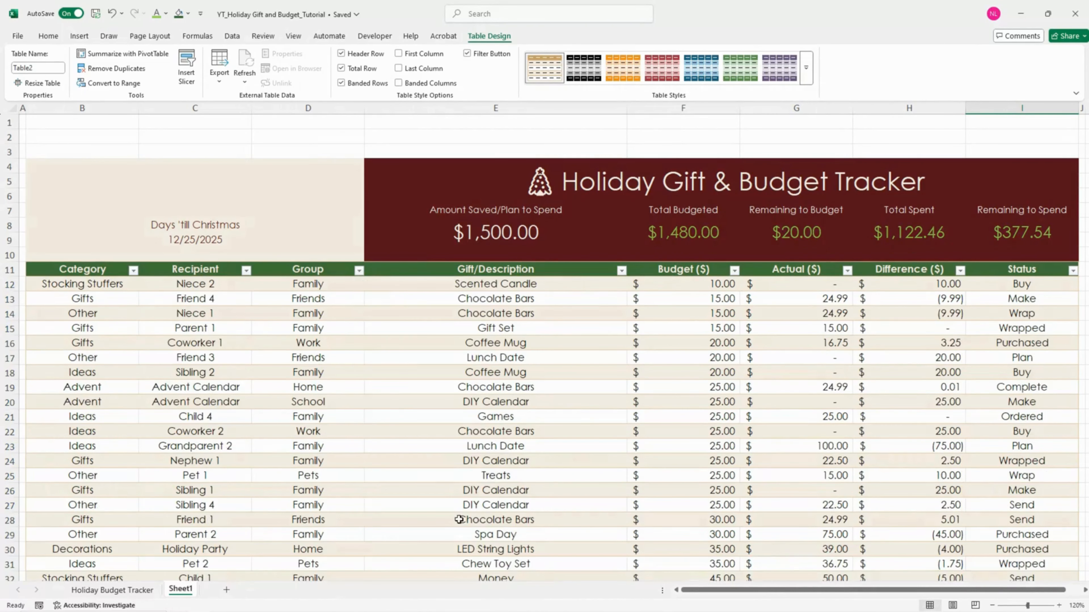
{"action": "scroll", "coordinate": [760, 416], "scroll_direction": "down", "scroll_amount": 7}
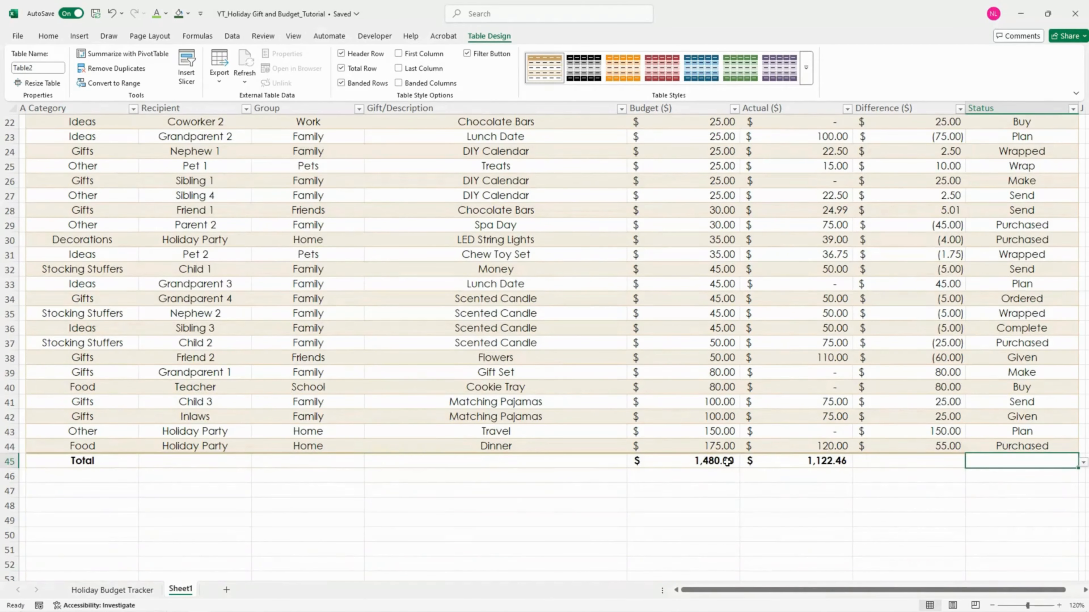
{"action": "scroll", "coordinate": [825, 470], "scroll_direction": "up", "scroll_amount": 7}
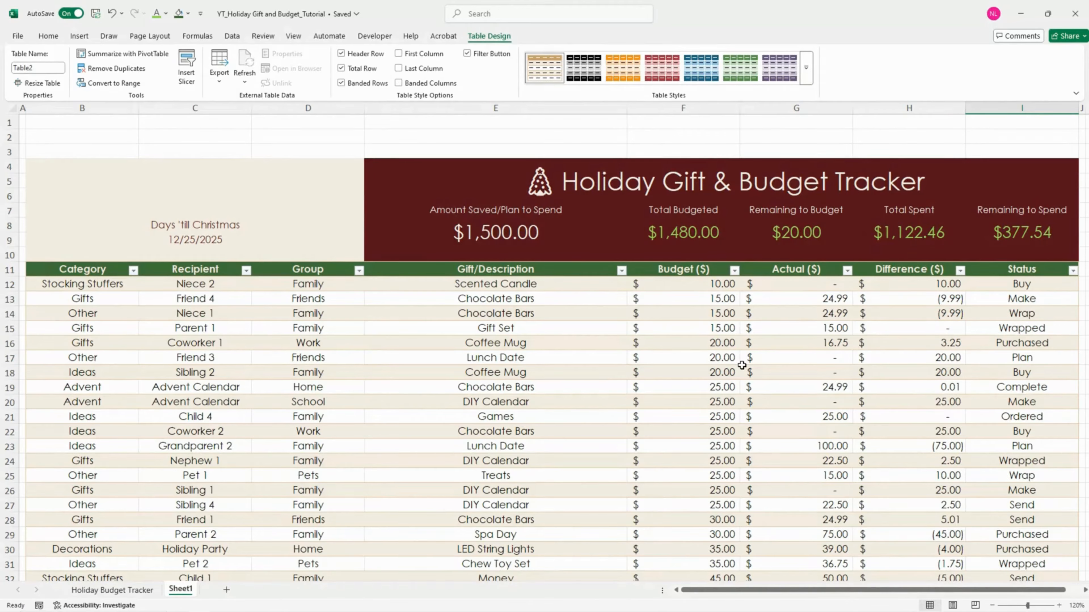
Insert a blank table row above the Inlaws row (row 42)
{"action": "scroll", "coordinate": [741, 365], "scroll_direction": "down", "scroll_amount": 7}
{"action": "left_click", "coordinate": [243, 502]}
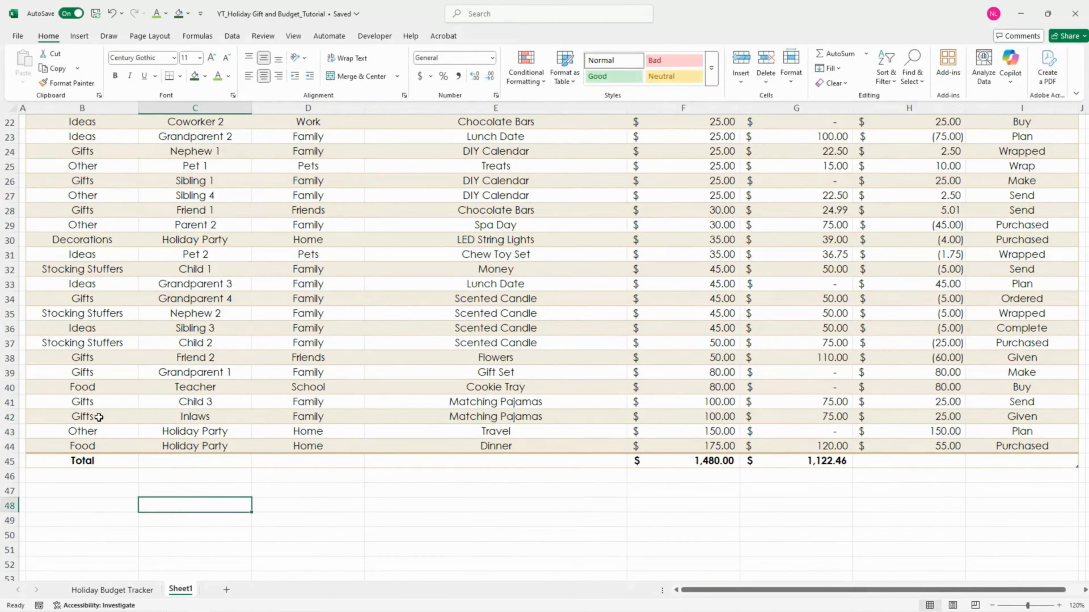
{"action": "left_click", "coordinate": [99, 417]}
{"action": "right_click", "coordinate": [99, 417]}
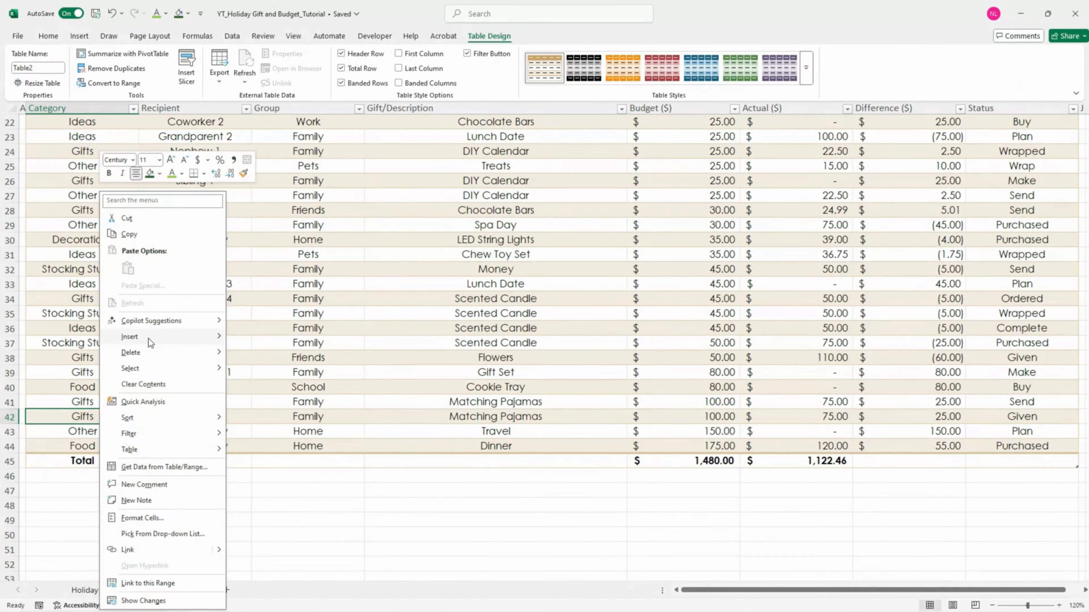
{"action": "mouse_move", "coordinate": [148, 339]}
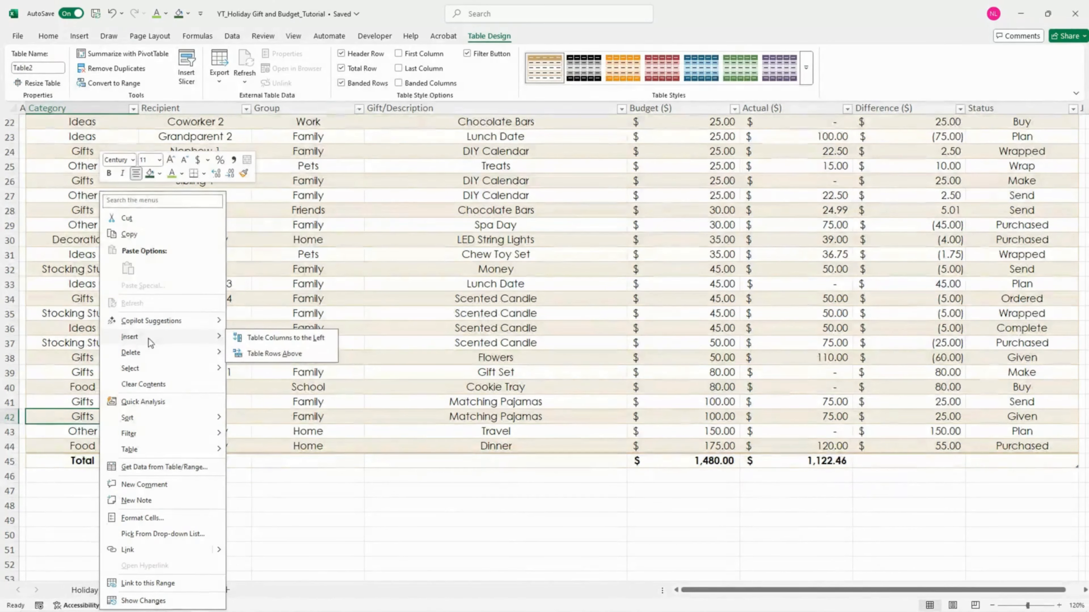
{"action": "left_click", "coordinate": [263, 354]}
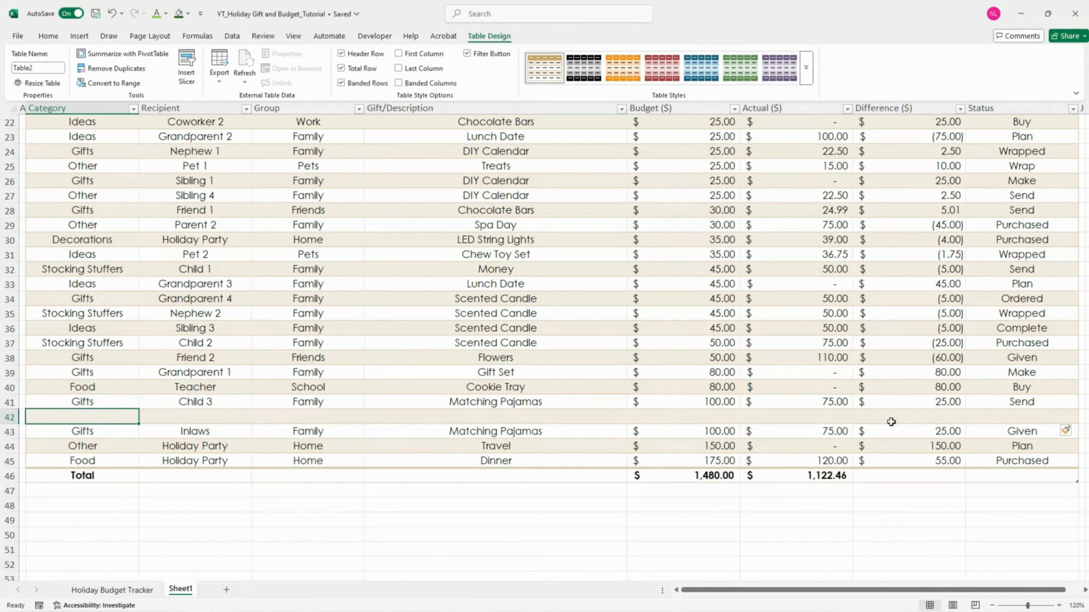
Duplicate the entire Inlaws entry into the blank row 42 above it
{"action": "left_click_drag", "start_coordinate": [99, 431], "coordinate": [1004, 439]}
{"action": "key", "text": "ctrl+x"}
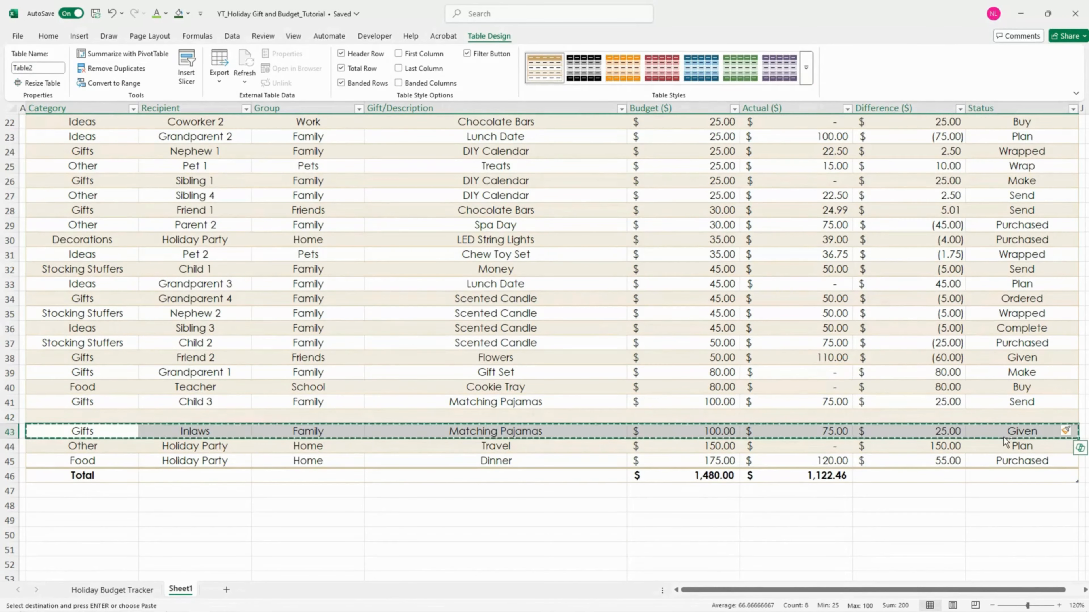
{"action": "left_click", "coordinate": [50, 416]}
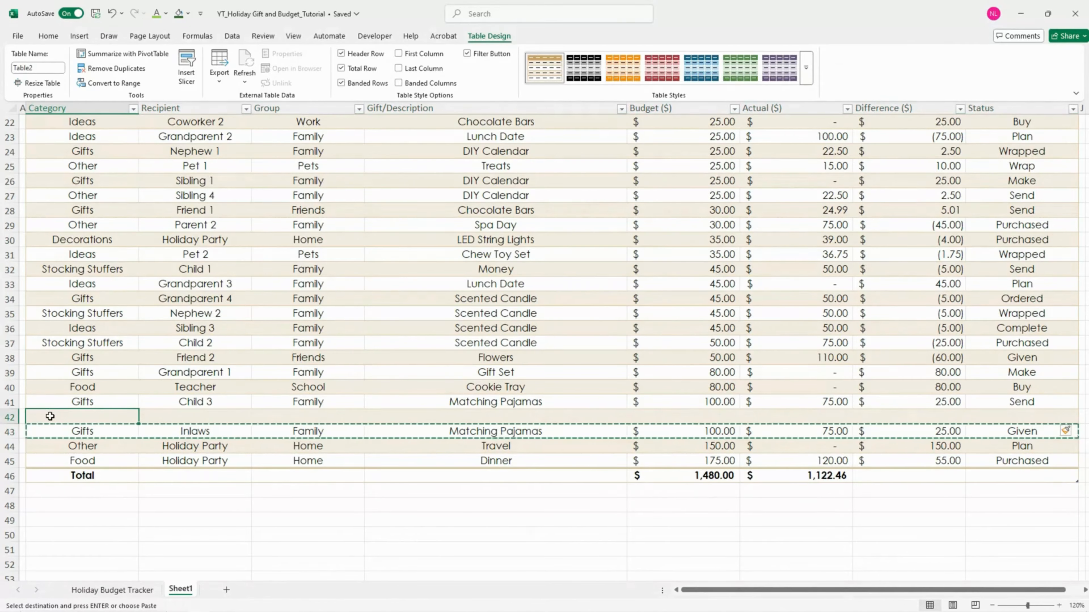
{"action": "key", "text": "ctrl+v"}
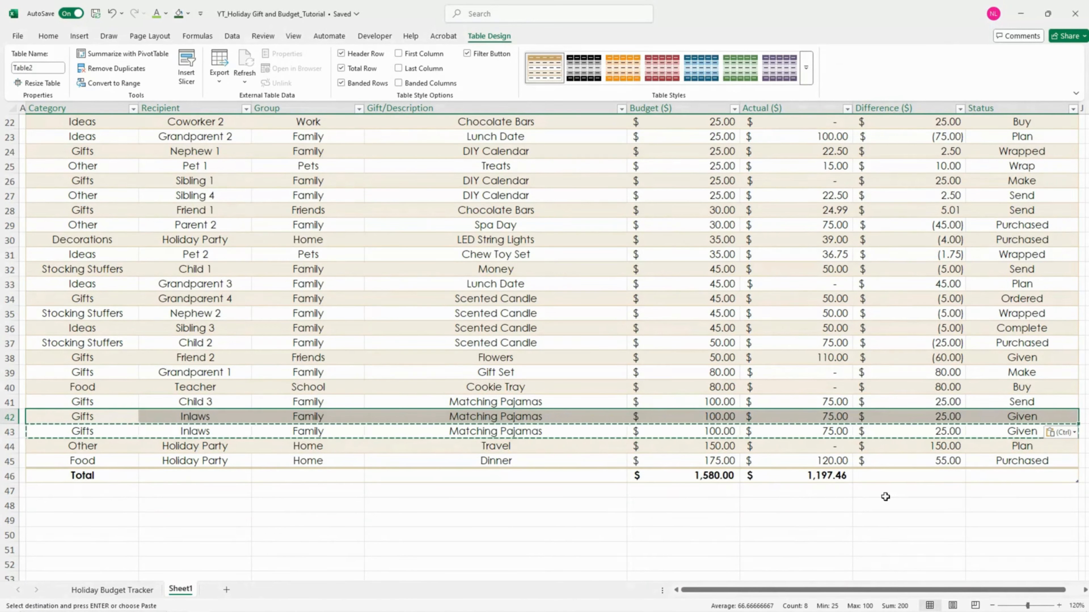
{"action": "key", "text": "Escape"}
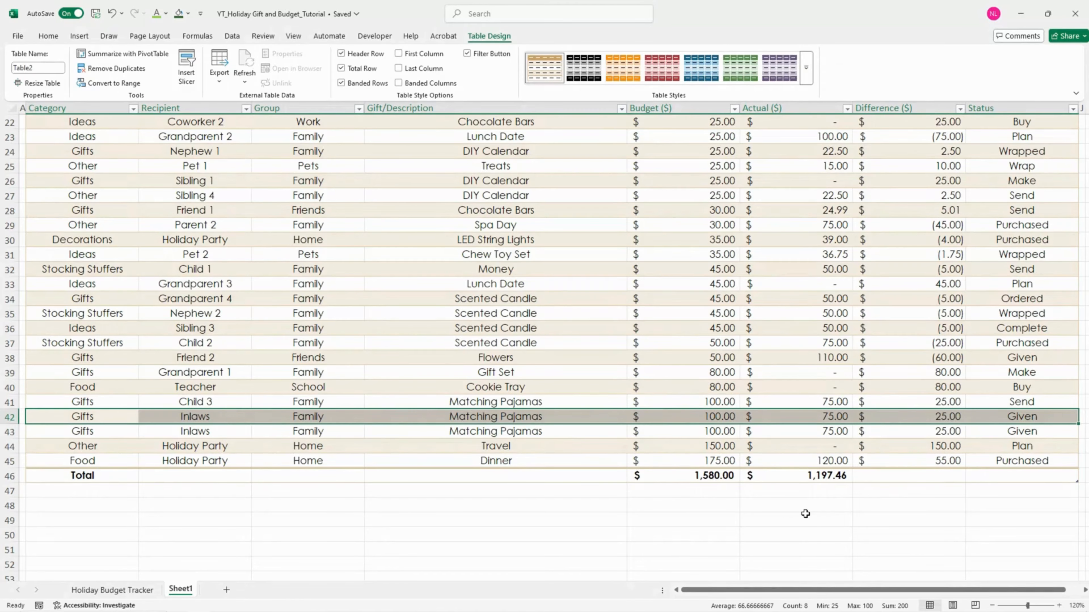
Delete the duplicated Inlaws entry in row 42 from the table
{"action": "right_click", "coordinate": [121, 422]}
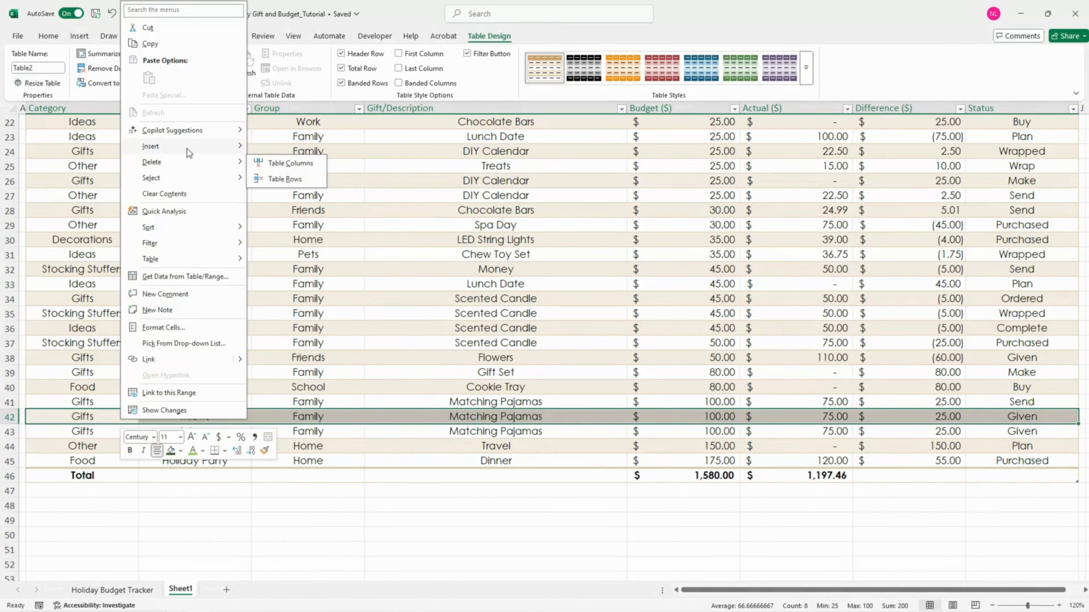
{"action": "mouse_move", "coordinate": [186, 160]}
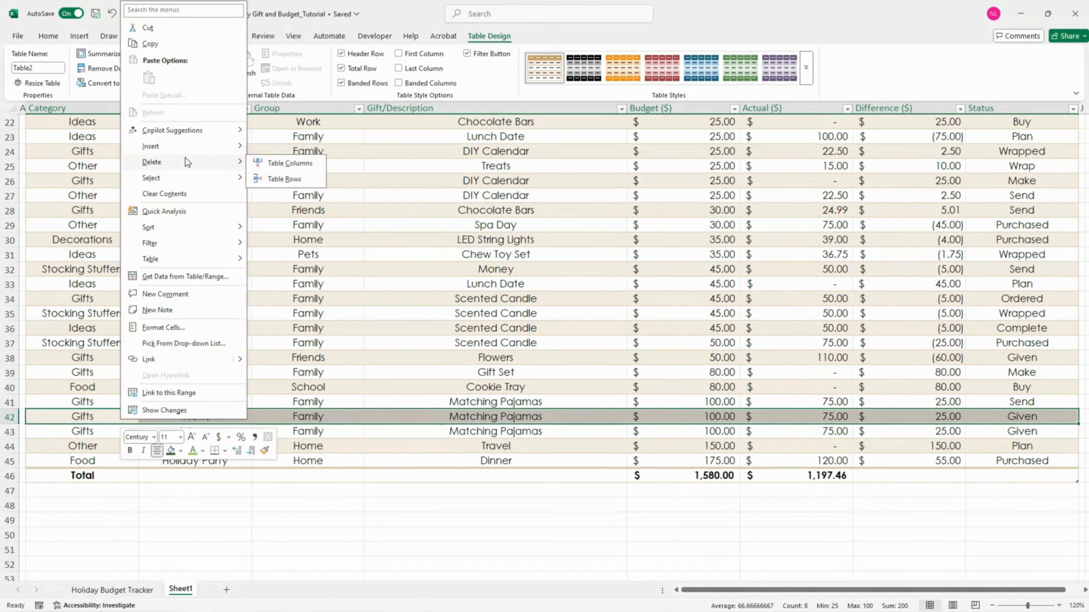
{"action": "left_click", "coordinate": [292, 180]}
{"action": "left_click", "coordinate": [683, 519]}
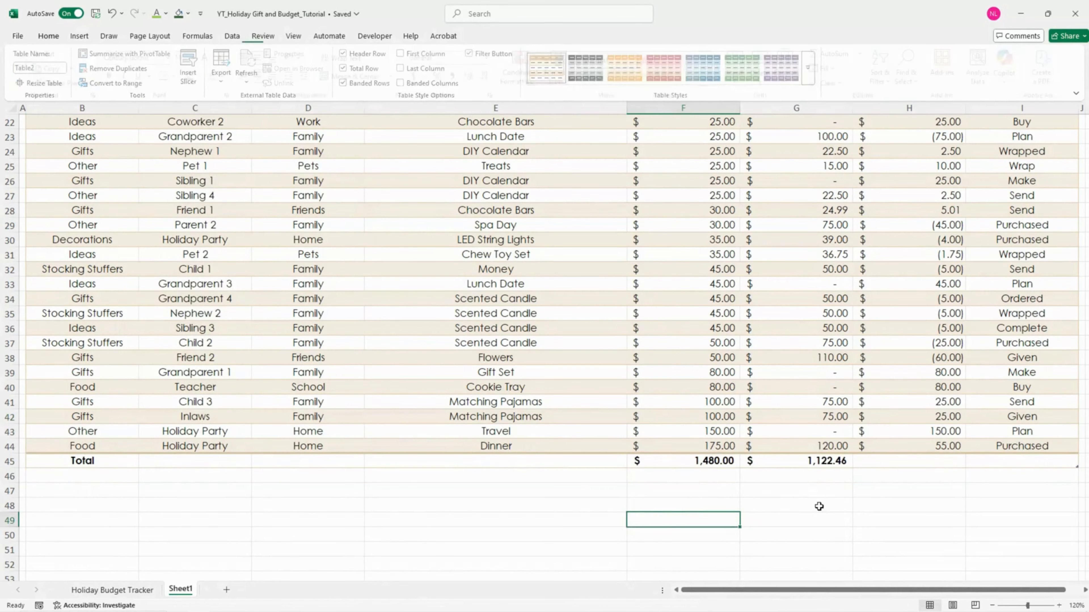
Enter a formula in the first Difference ($) cell that subtracts that row's Actual ($) from its Budget ($)
{"action": "scroll", "coordinate": [855, 523], "scroll_direction": "up", "scroll_amount": 1}
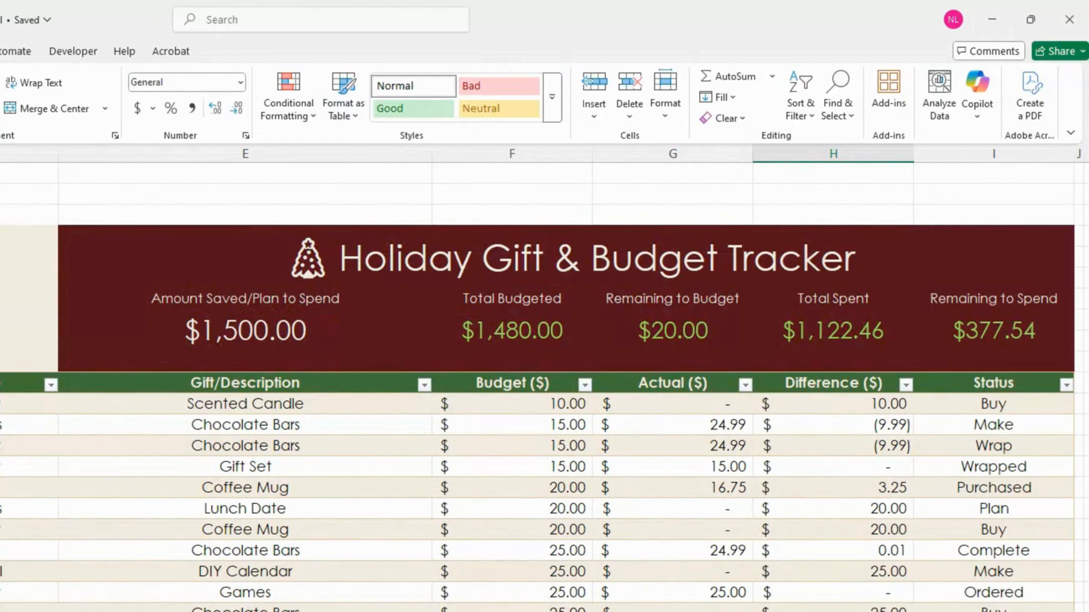
{"action": "left_click", "coordinate": [841, 408]}
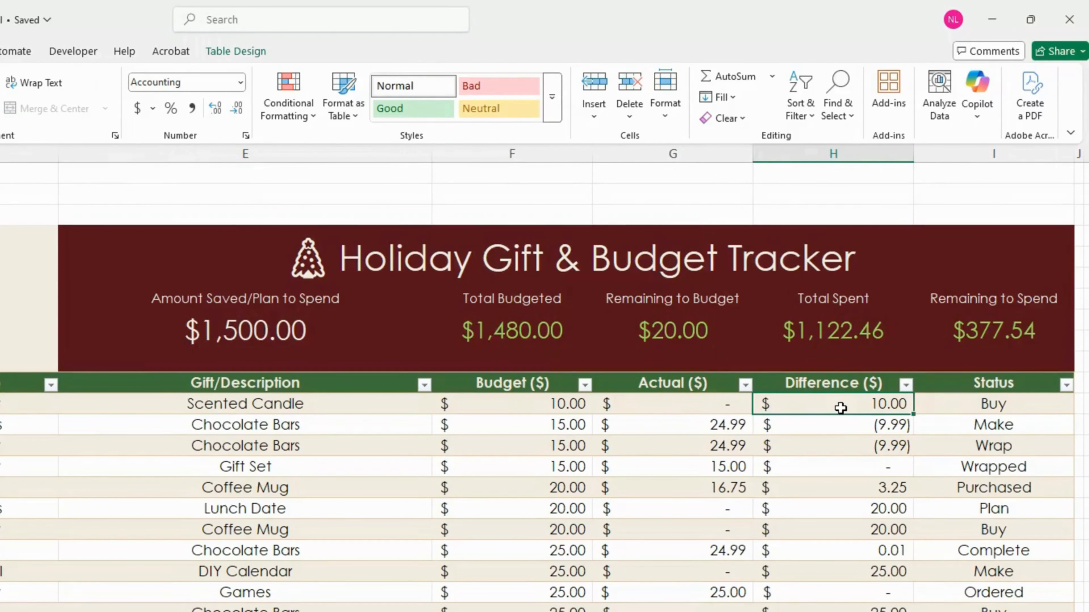
{"action": "type", "text": "="}
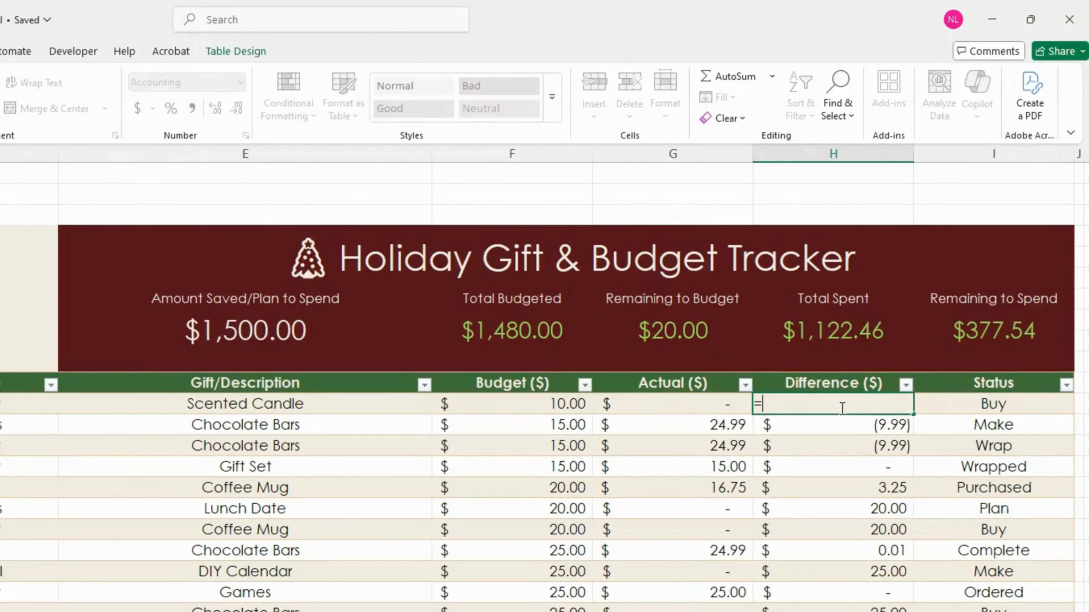
{"action": "left_click", "coordinate": [523, 403]}
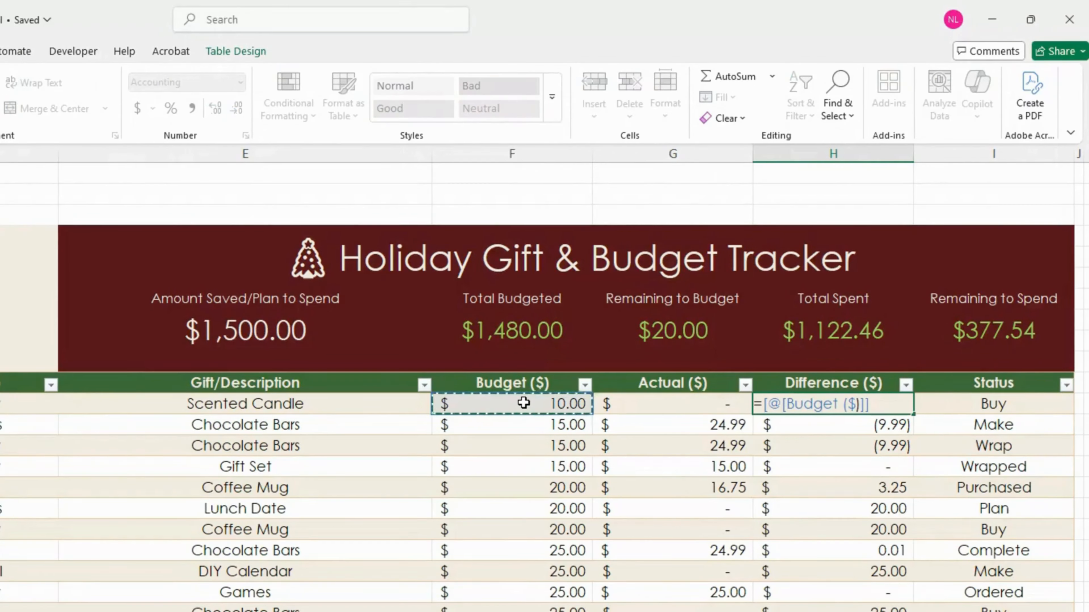
{"action": "type", "text": "-"}
{"action": "left_click", "coordinate": [645, 405]}
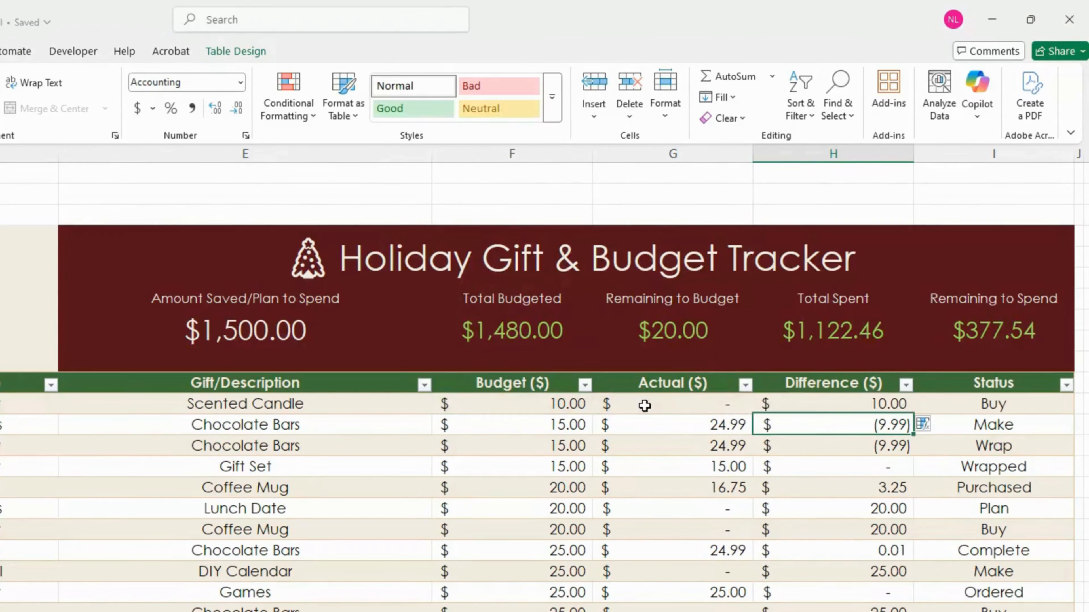
{"action": "key", "text": "Return"}
Fill the difference formula down the Difference ($) column and check its references in the Inlaws row
{"action": "left_click", "coordinate": [829, 408]}
{"action": "left_click_drag", "start_coordinate": [914, 414], "coordinate": [938, 593]}
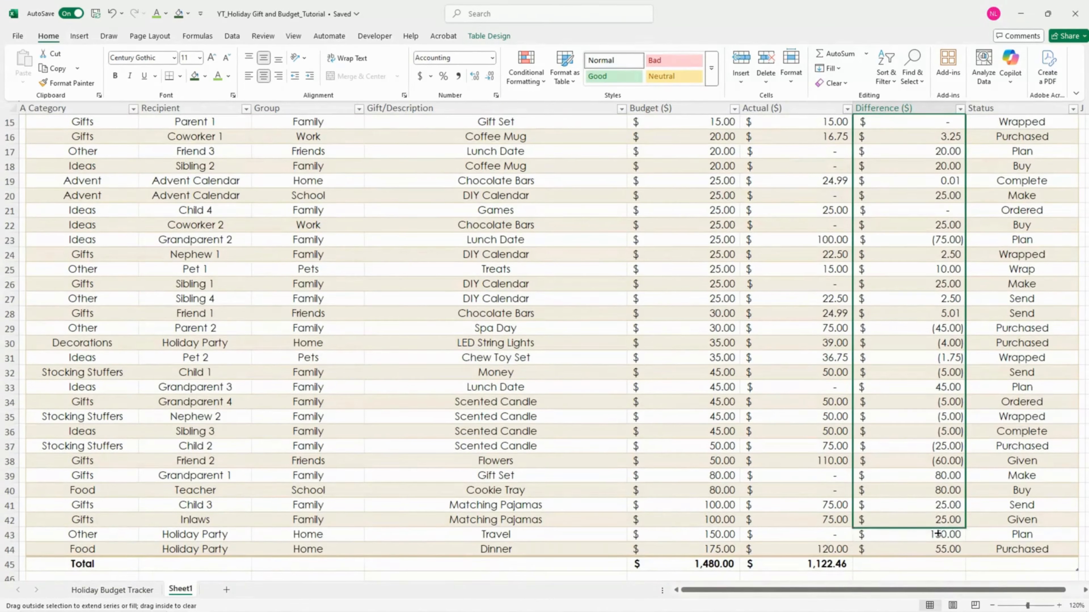
{"action": "double_click", "coordinate": [921, 519]}
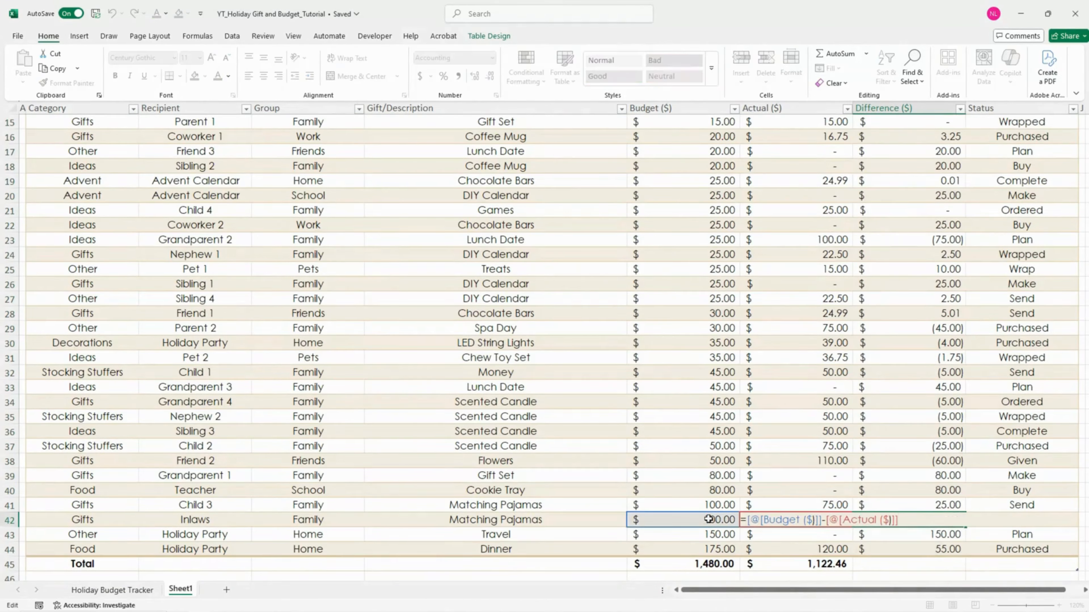
{"action": "left_click", "coordinate": [943, 532]}
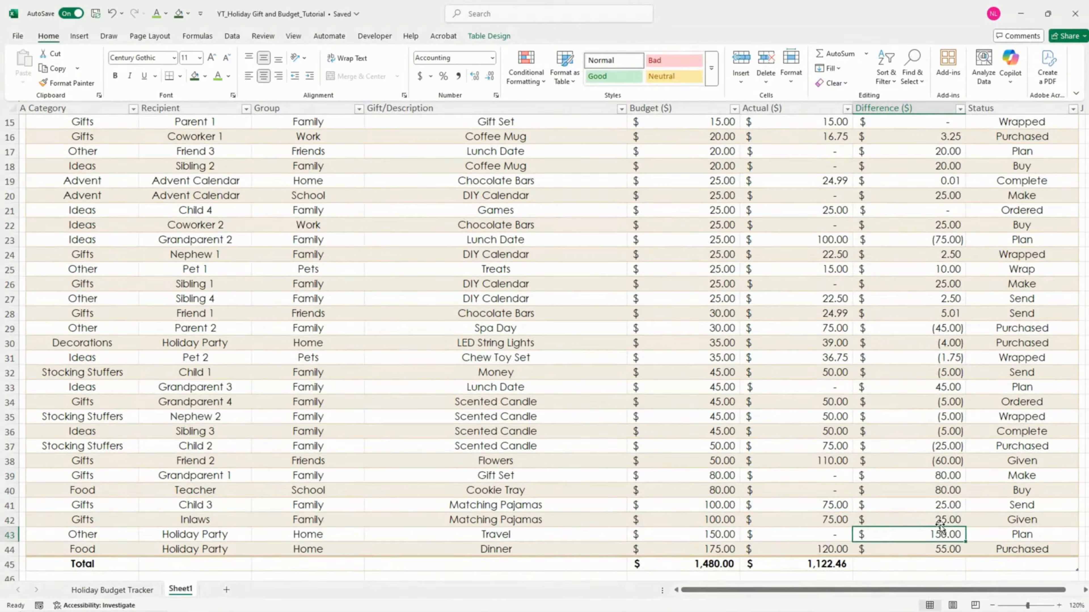
Add a Less Than conditional formatting rule to the Difference ($) entries, showing values below 0 in Light Red Fill with Dark Red Text
{"action": "scroll", "coordinate": [946, 526], "scroll_direction": "up", "scroll_amount": 5}
{"action": "scroll", "coordinate": [945, 521], "scroll_direction": "up", "scroll_amount": 1}
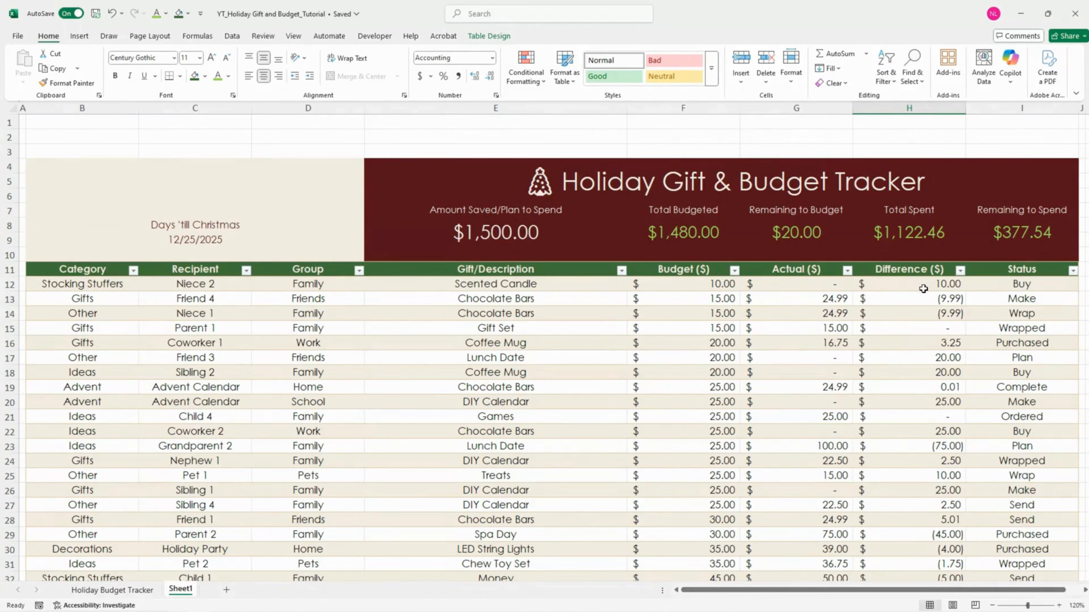
{"action": "left_click", "coordinate": [924, 288]}
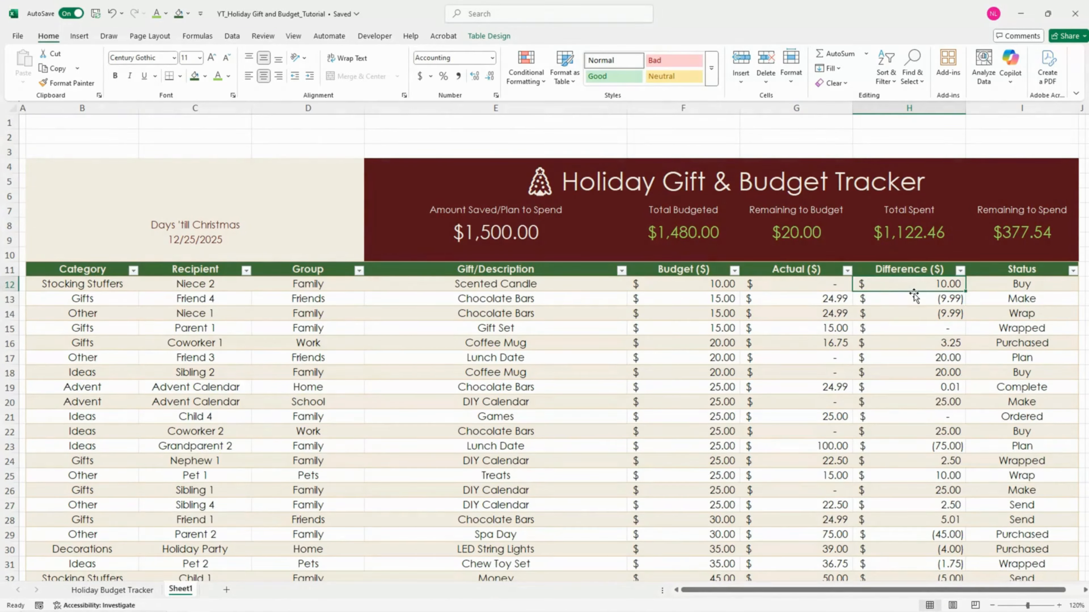
{"action": "left_click", "coordinate": [908, 300]}
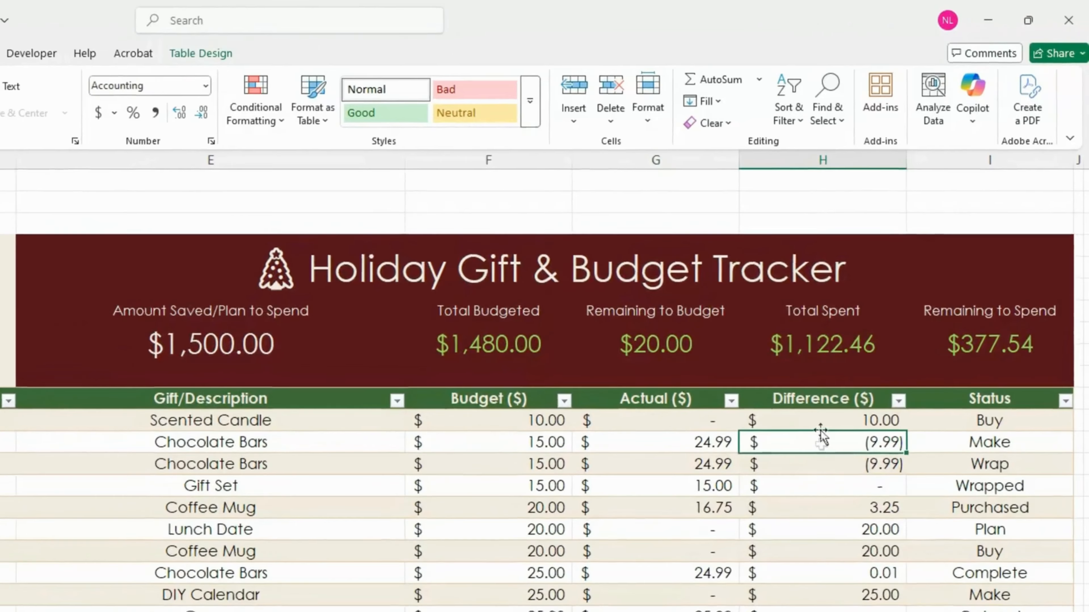
{"action": "left_click_drag", "start_coordinate": [907, 284], "coordinate": [903, 611]}
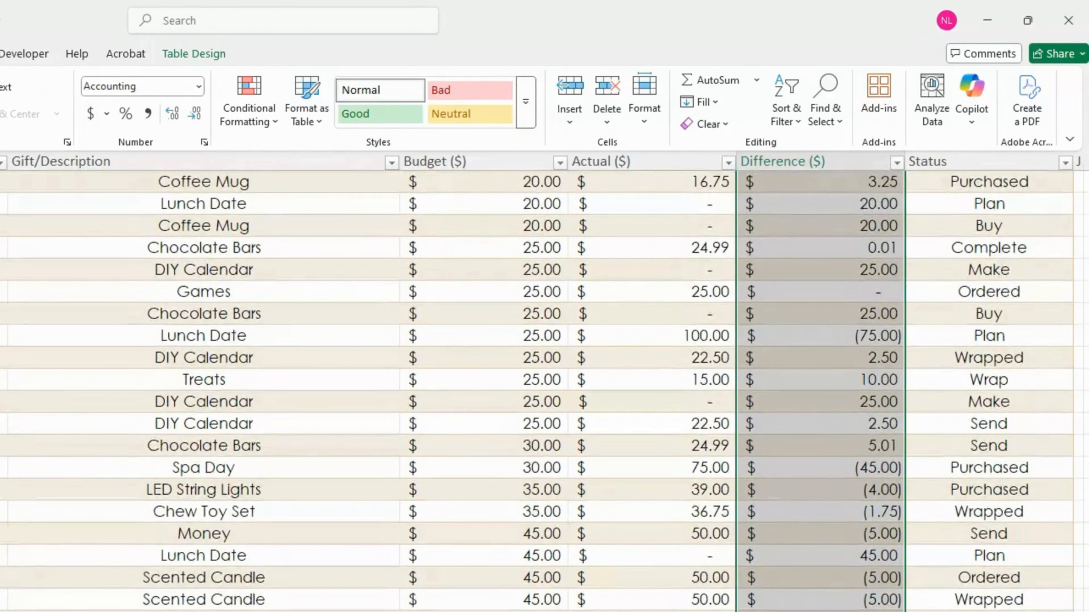
{"action": "scroll", "coordinate": [537, 382], "scroll_direction": "up", "scroll_amount": 5}
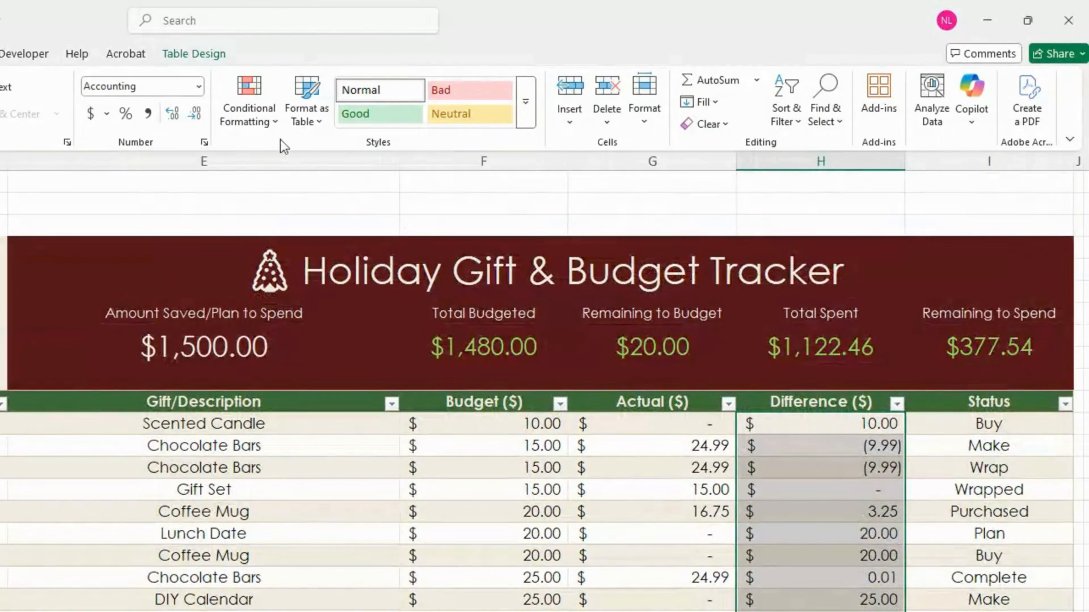
{"action": "left_click", "coordinate": [274, 117]}
{"action": "mouse_move", "coordinate": [303, 161]}
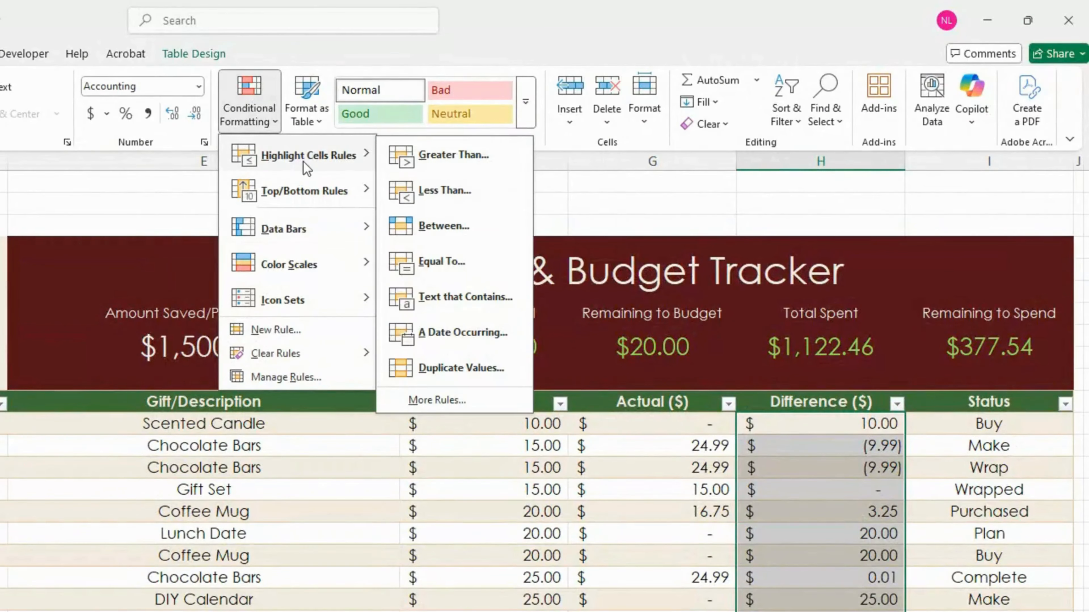
{"action": "left_click", "coordinate": [461, 191]}
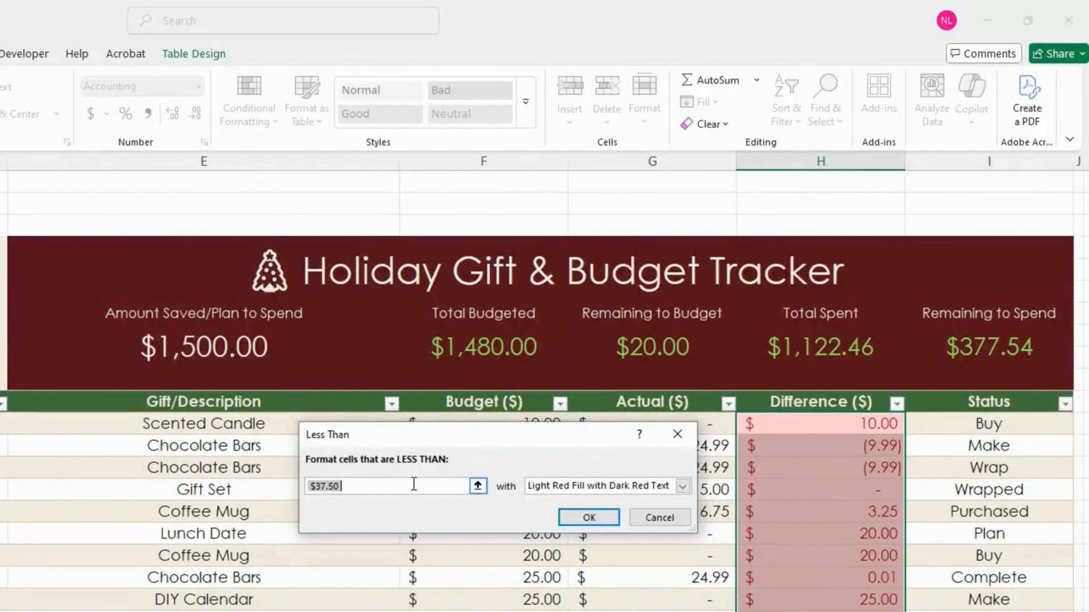
{"action": "type", "text": "0"}
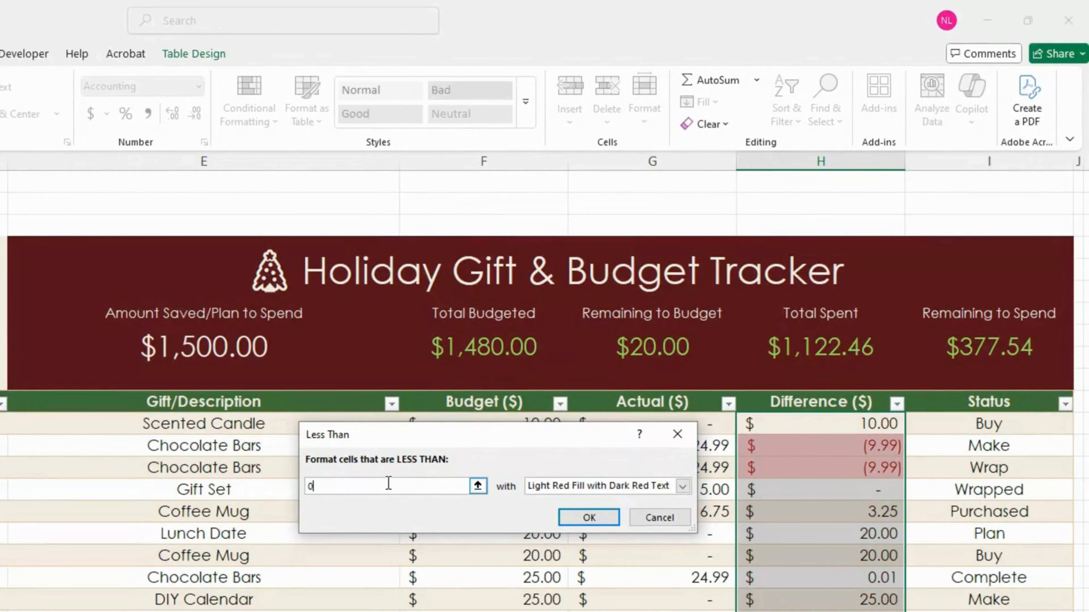
{"action": "left_click", "coordinate": [682, 486]}
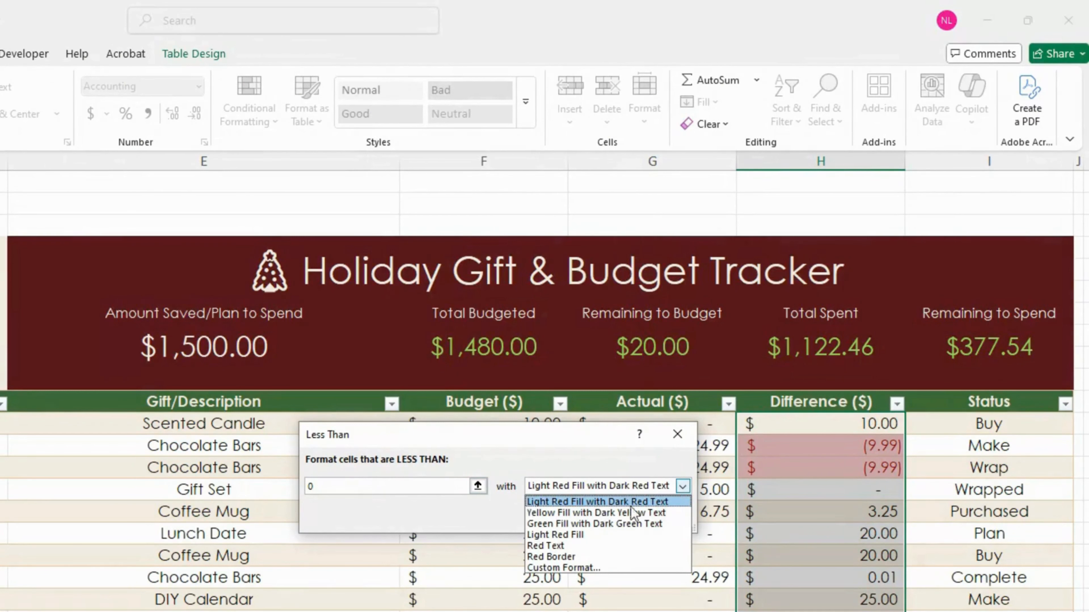
{"action": "left_click", "coordinate": [666, 502]}
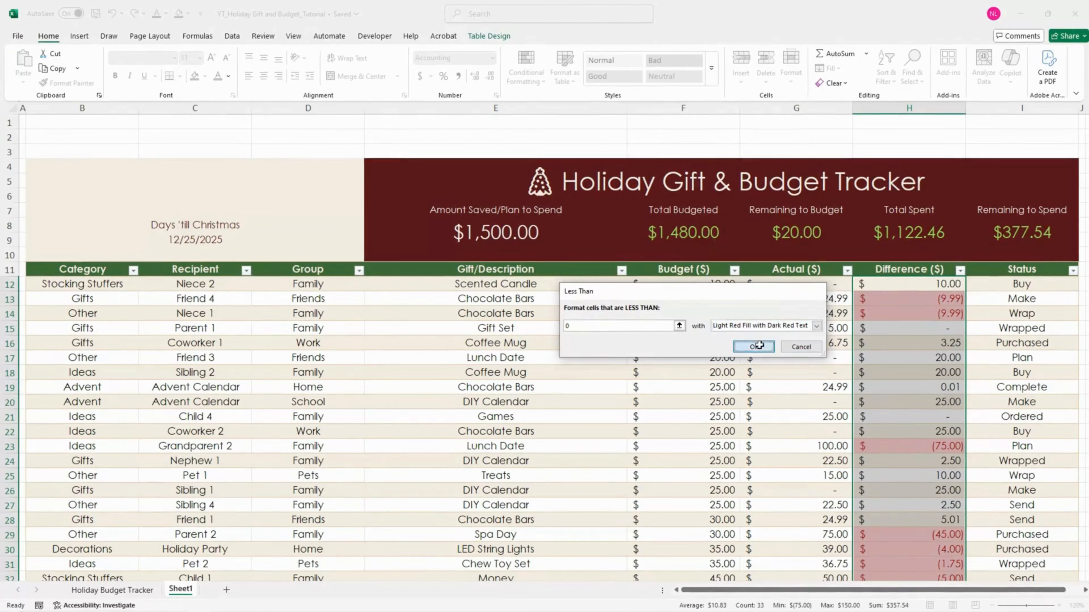
{"action": "left_click", "coordinate": [593, 520]}
Look through the table's highlighted overspent entries, including the Niece 1 row
{"action": "left_click", "coordinate": [797, 430]}
{"action": "scroll", "coordinate": [988, 410], "scroll_direction": "down", "scroll_amount": 3}
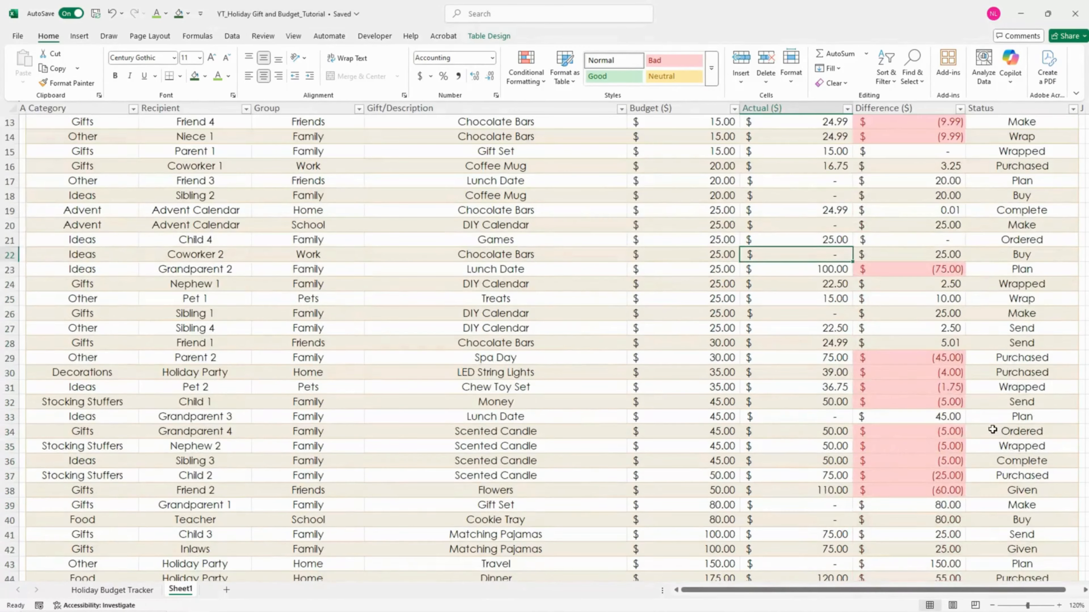
{"action": "scroll", "coordinate": [992, 446], "scroll_direction": "up", "scroll_amount": 5}
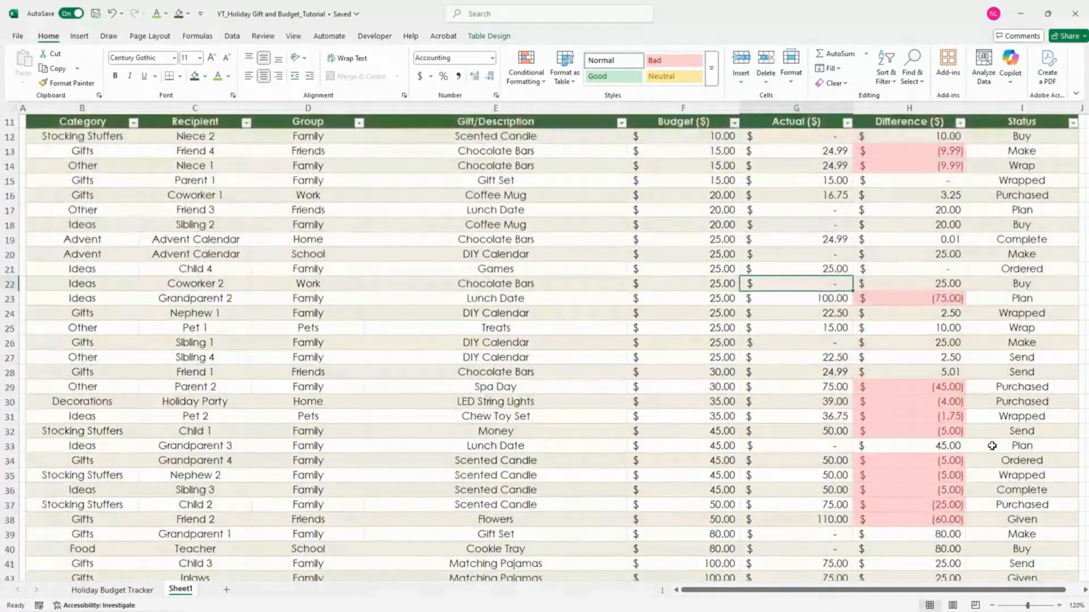
{"action": "scroll", "coordinate": [992, 446], "scroll_direction": "up", "scroll_amount": 1}
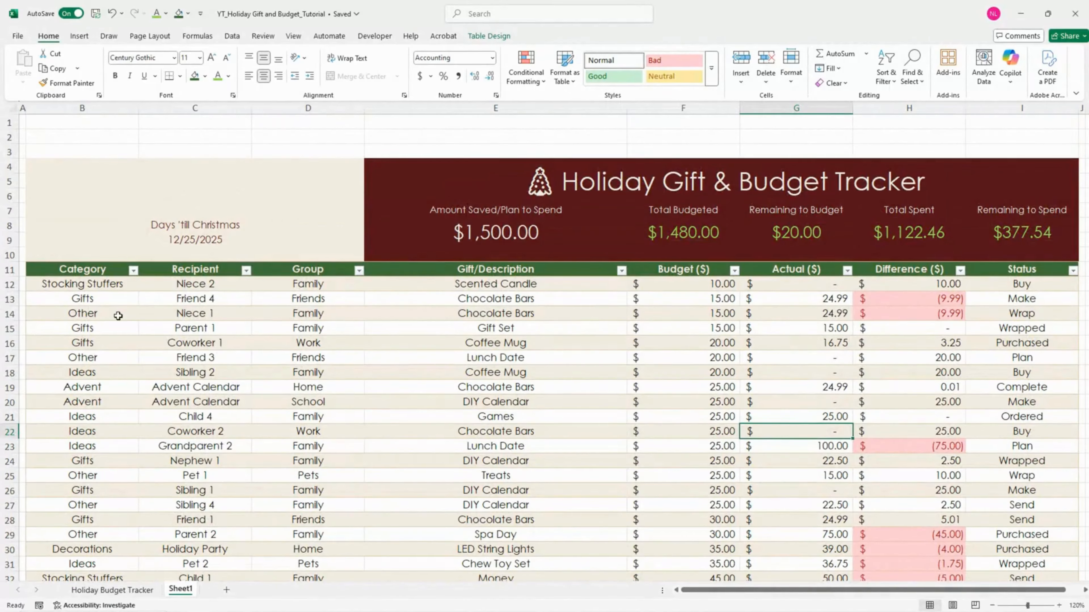
{"action": "left_click_drag", "start_coordinate": [113, 313], "coordinate": [952, 315]}
{"action": "left_click_drag", "start_coordinate": [952, 315], "coordinate": [976, 314]}
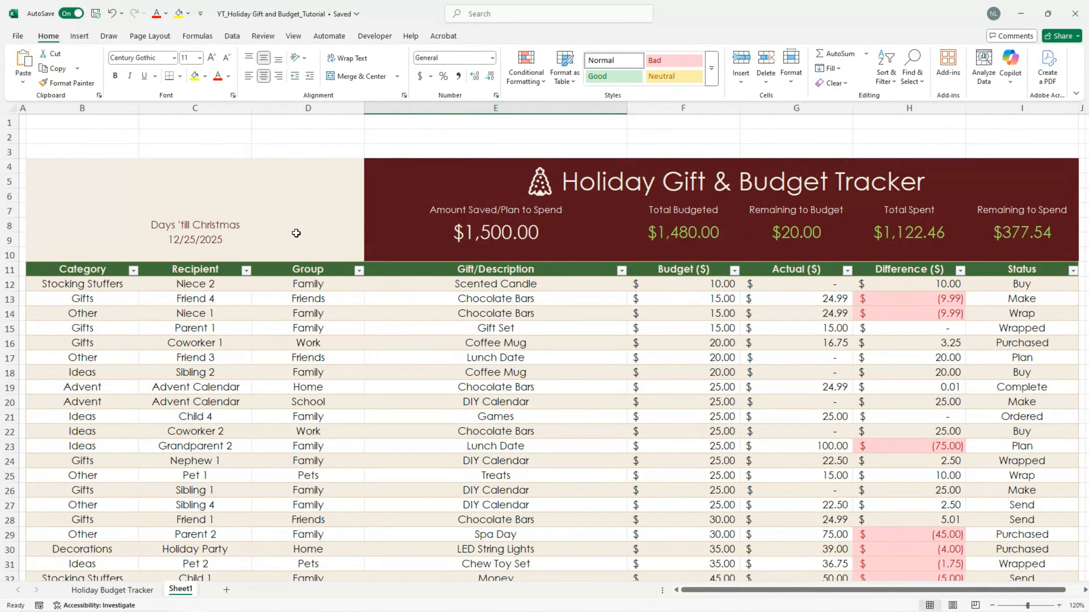
Enter the countdown formula =B9-TODAY() in the merged cell above "Days 'till Christmas"
{"action": "left_click", "coordinate": [222, 195]}
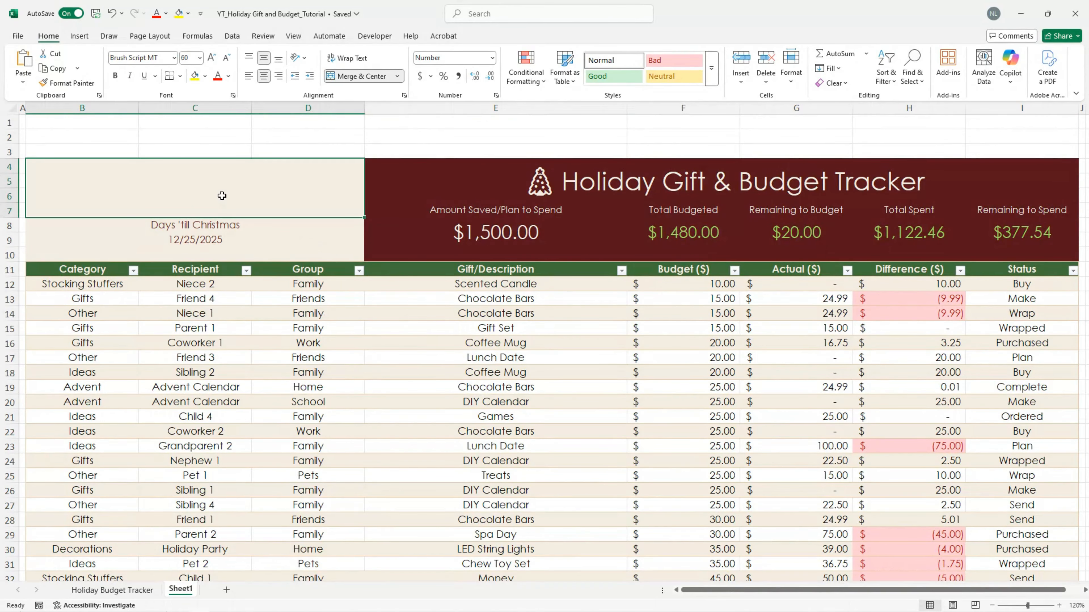
{"action": "type", "text": "="}
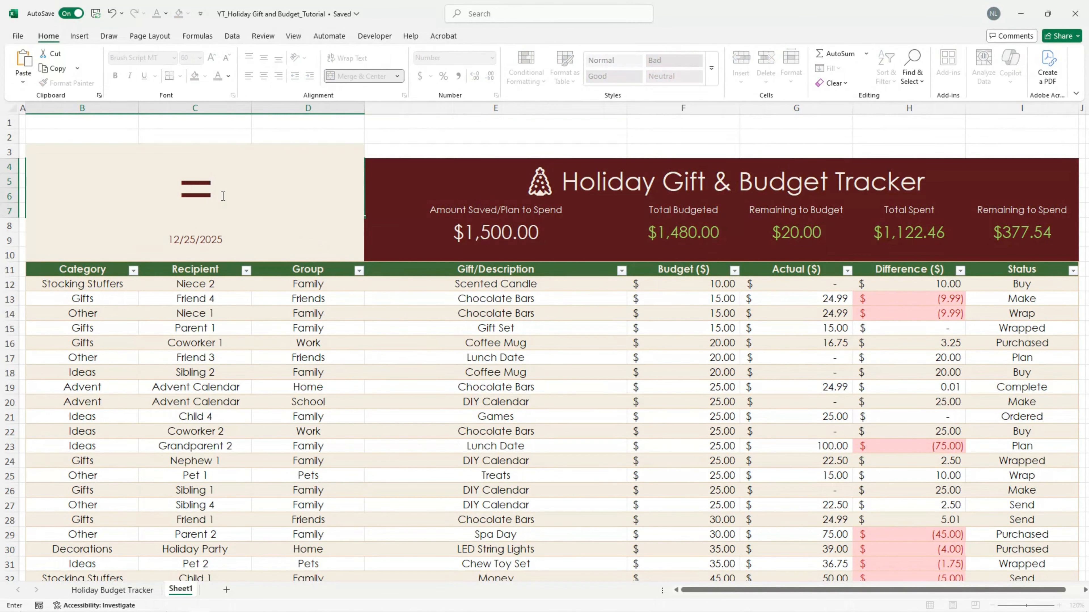
{"action": "left_click", "coordinate": [200, 244]}
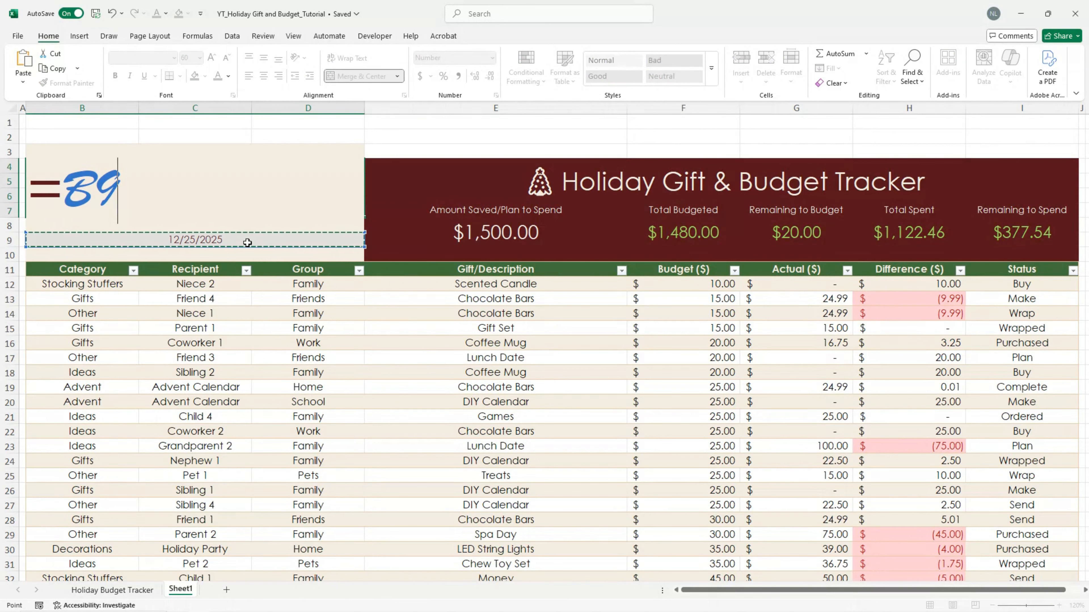
{"action": "type", "text": "-TO"}
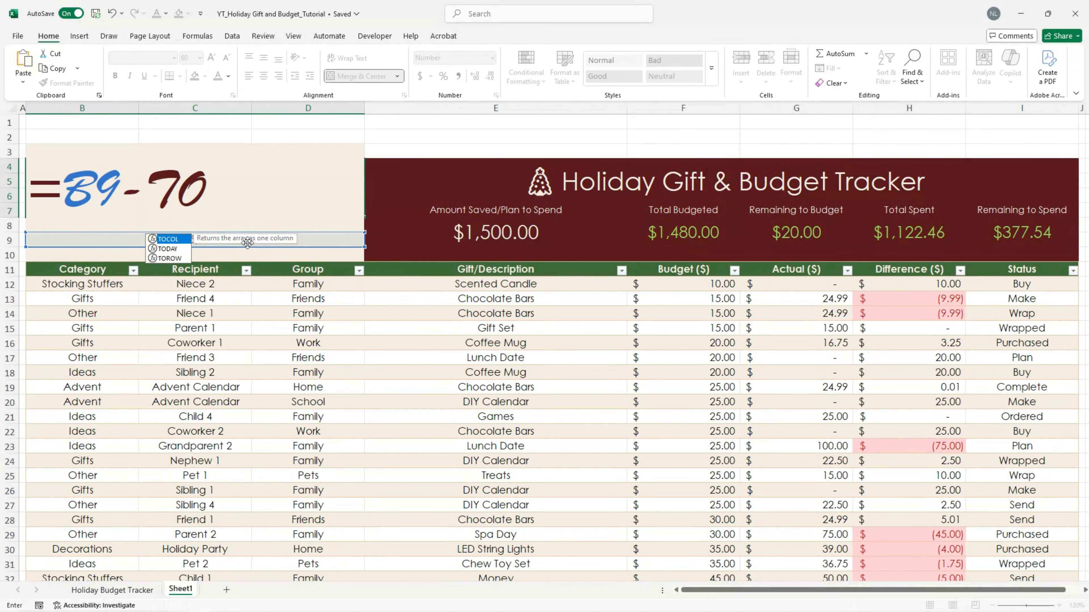
{"action": "type", "text": "DAY"}
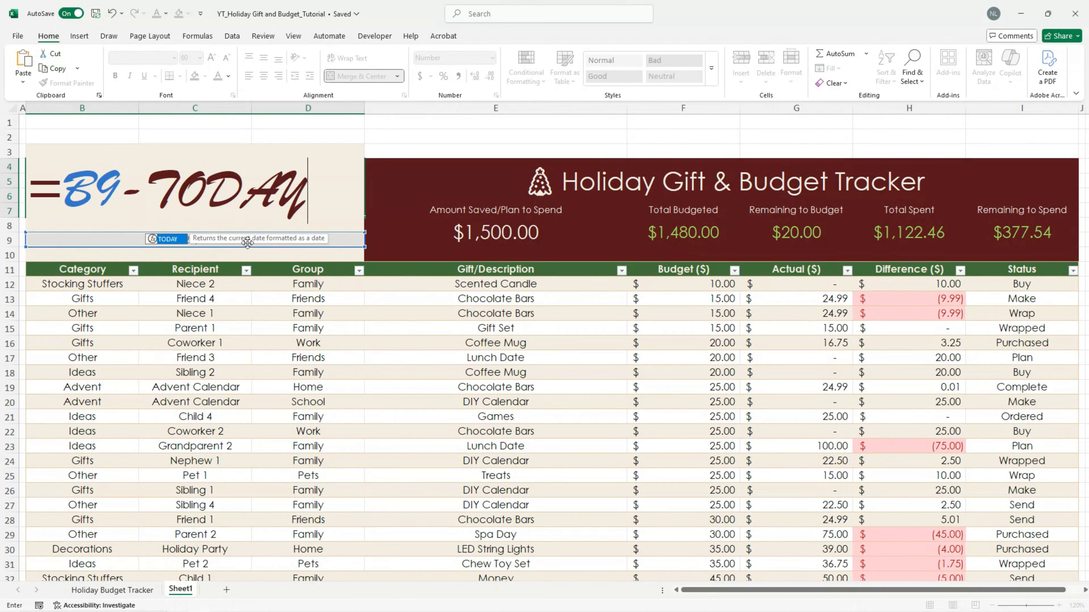
{"action": "type", "text": "()"}
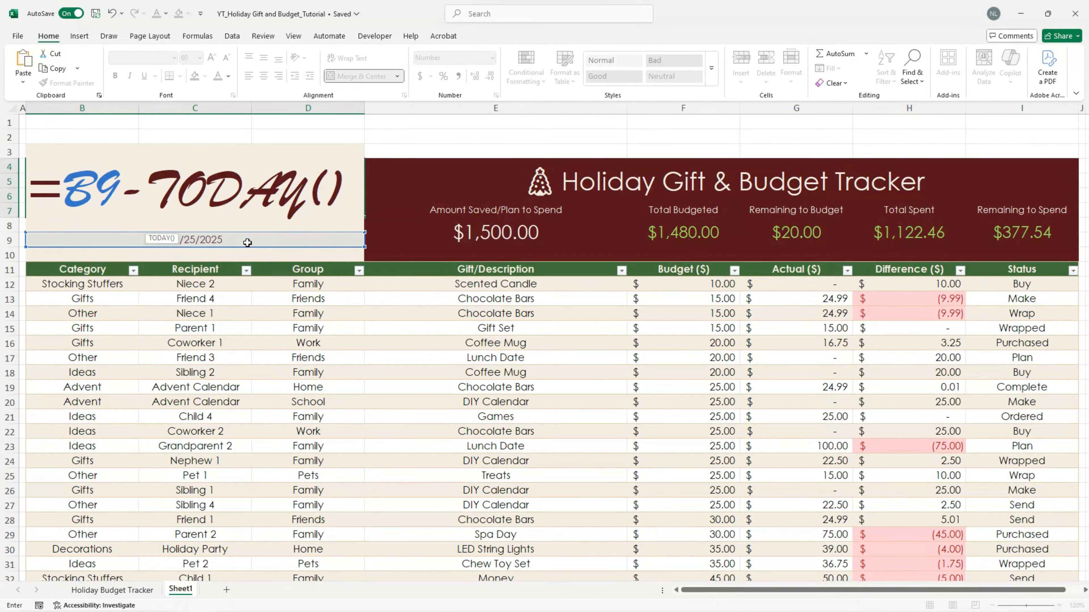
{"action": "key", "text": "Return"}
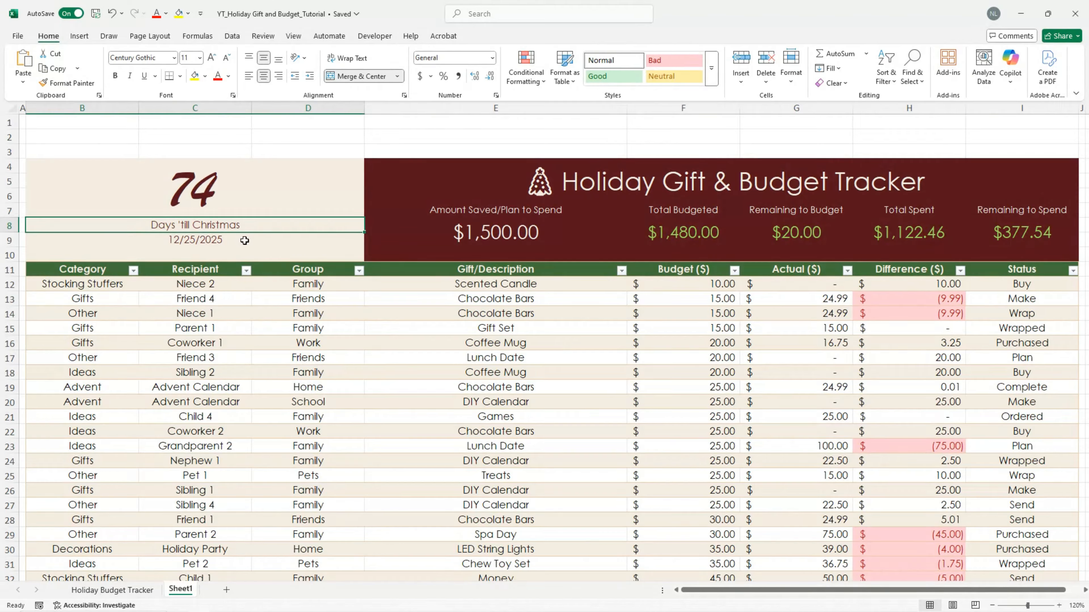
{"action": "left_click", "coordinate": [261, 199]}
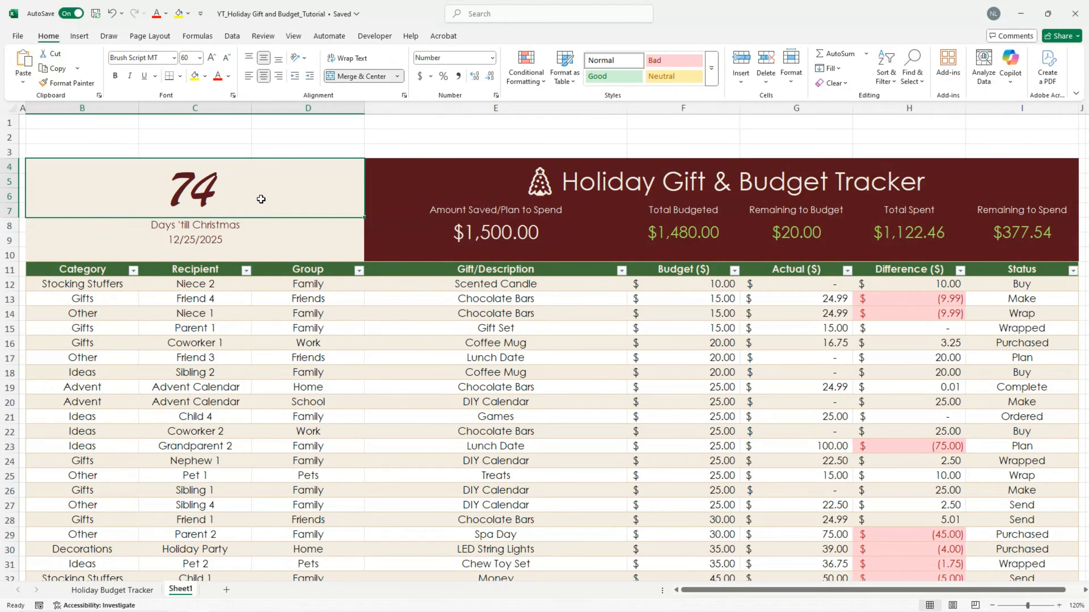
{"action": "left_click", "coordinate": [574, 538]}
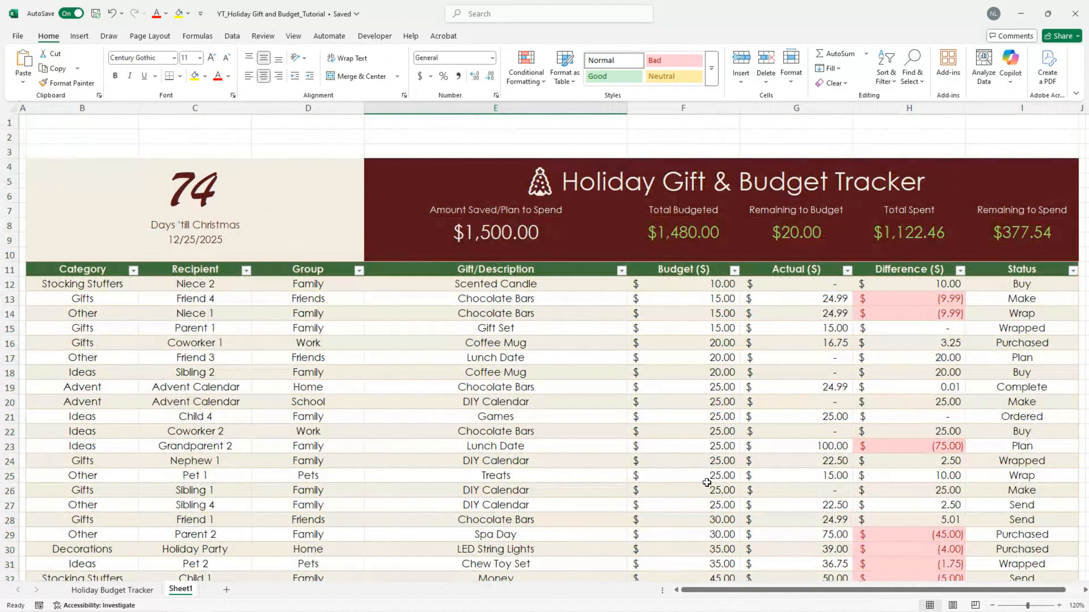
Add list data validation to the Status entries with Plan, Make, Buy, Ordered, Purchased, Send, Wrap, Wrapped, Given, Complete as the source
{"action": "left_click_drag", "start_coordinate": [1003, 286], "coordinate": [1004, 537]}
{"action": "scroll", "coordinate": [1003, 536], "scroll_direction": "up", "scroll_amount": 3}
{"action": "scroll", "coordinate": [1003, 538], "scroll_direction": "up", "scroll_amount": 2}
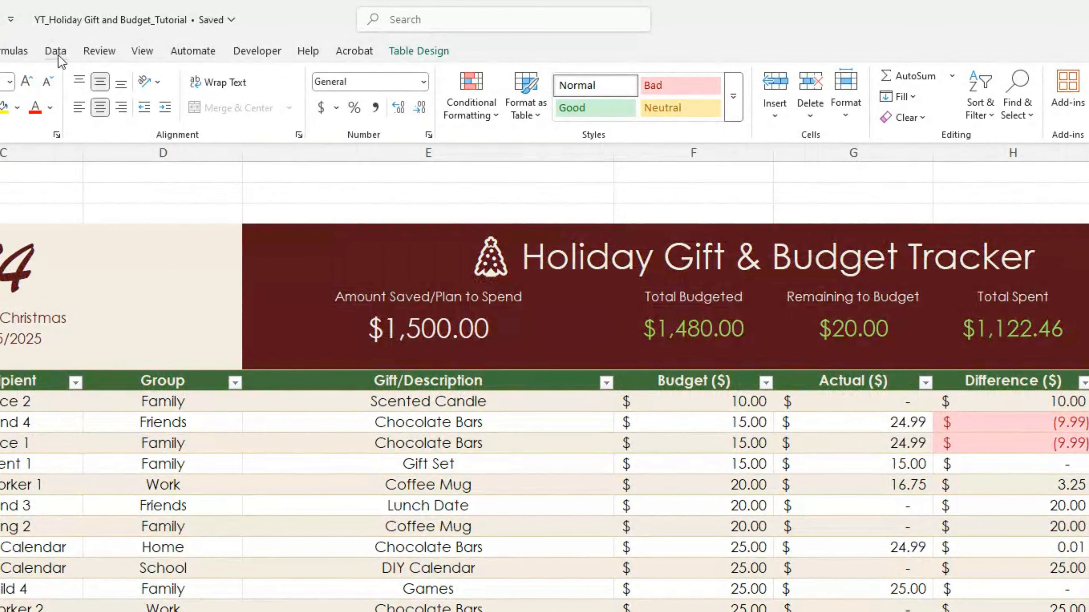
{"action": "left_click", "coordinate": [220, 37]}
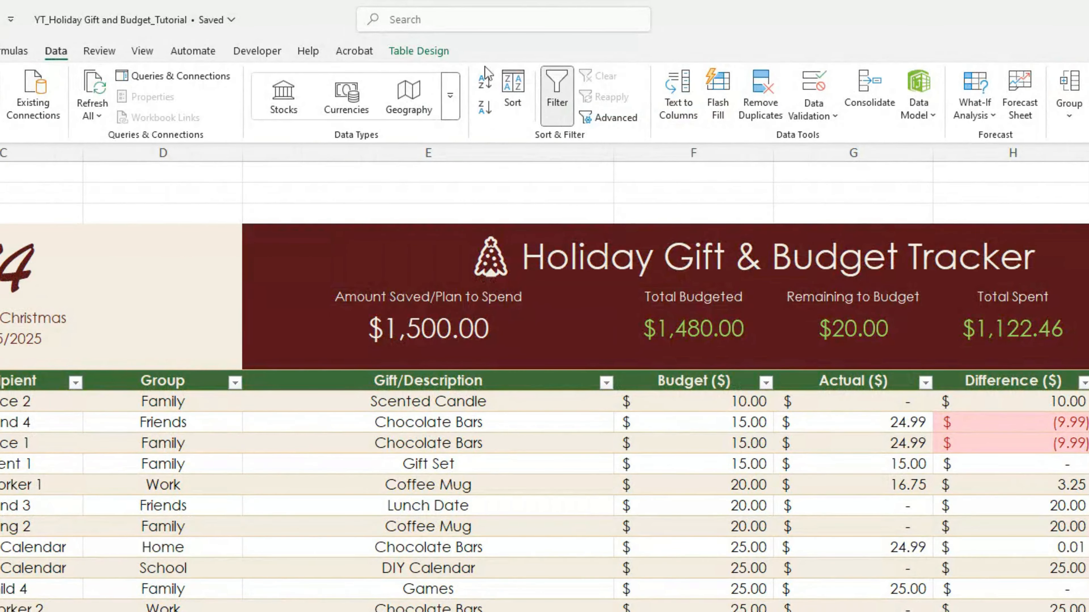
{"action": "left_click", "coordinate": [814, 112]}
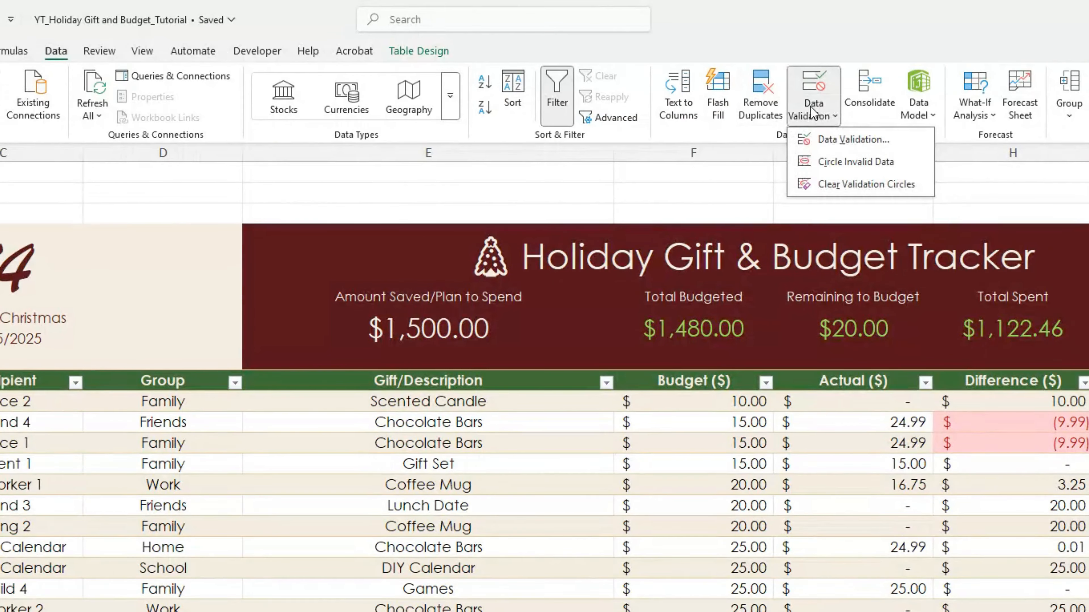
{"action": "left_click", "coordinate": [838, 140]}
{"action": "left_click", "coordinate": [686, 372]}
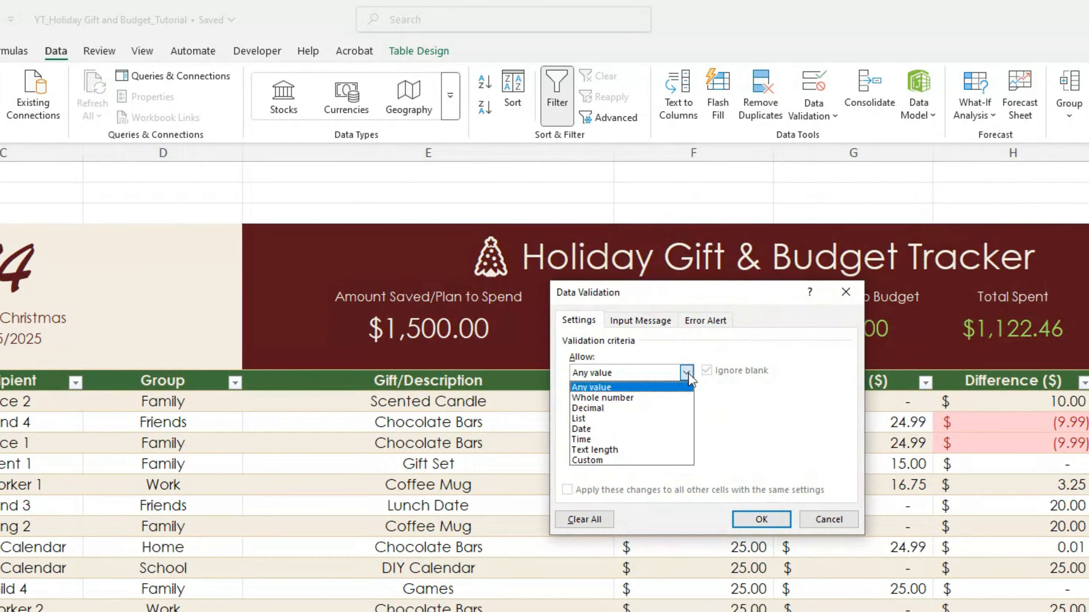
{"action": "left_click", "coordinate": [660, 417]}
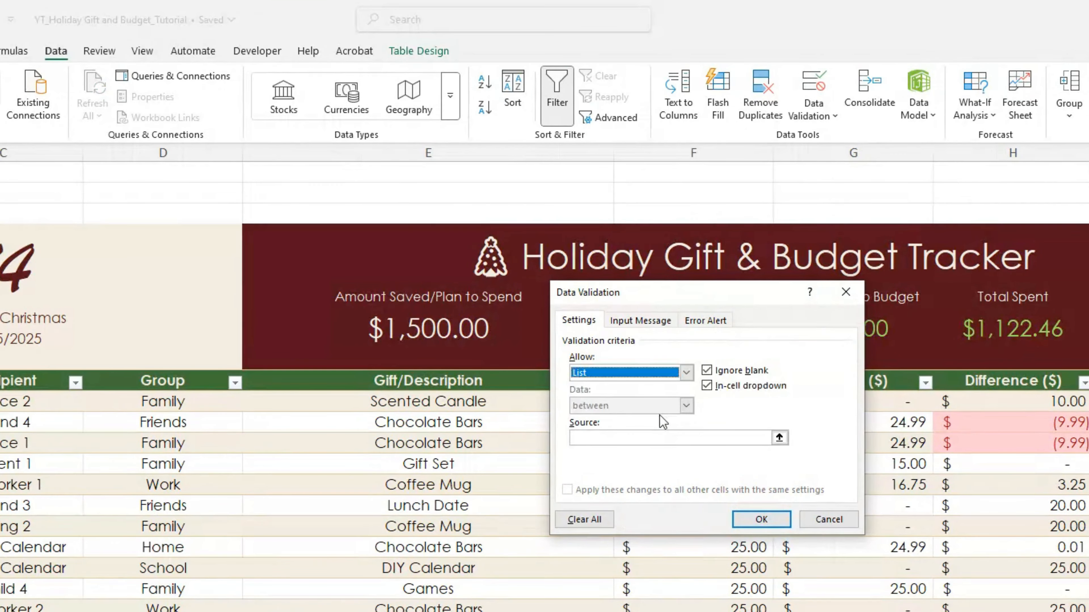
{"action": "left_click", "coordinate": [655, 437]}
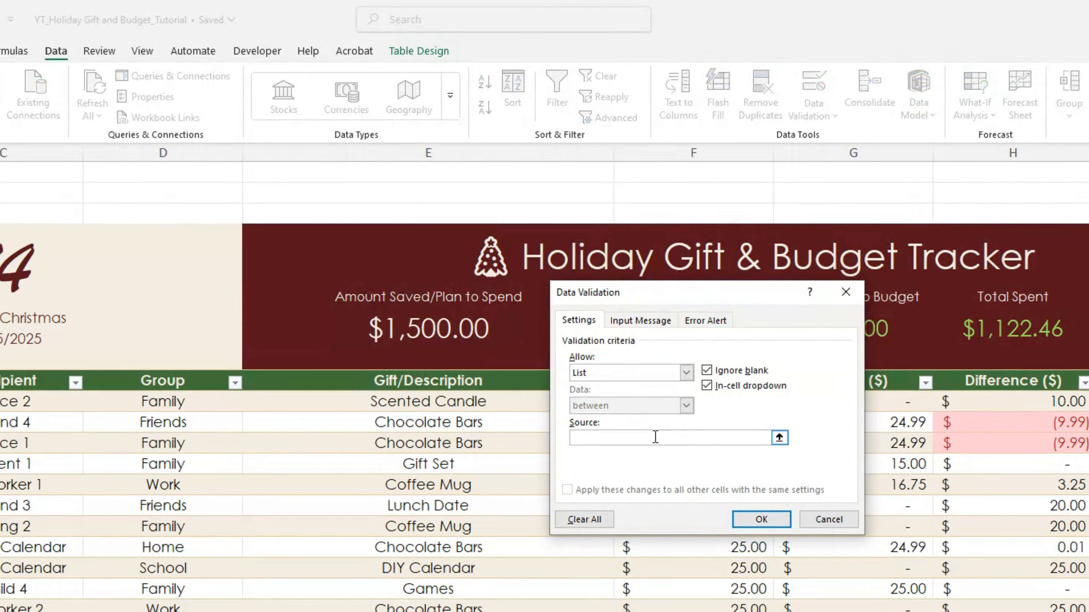
{"action": "key", "text": "ctrl+v"}
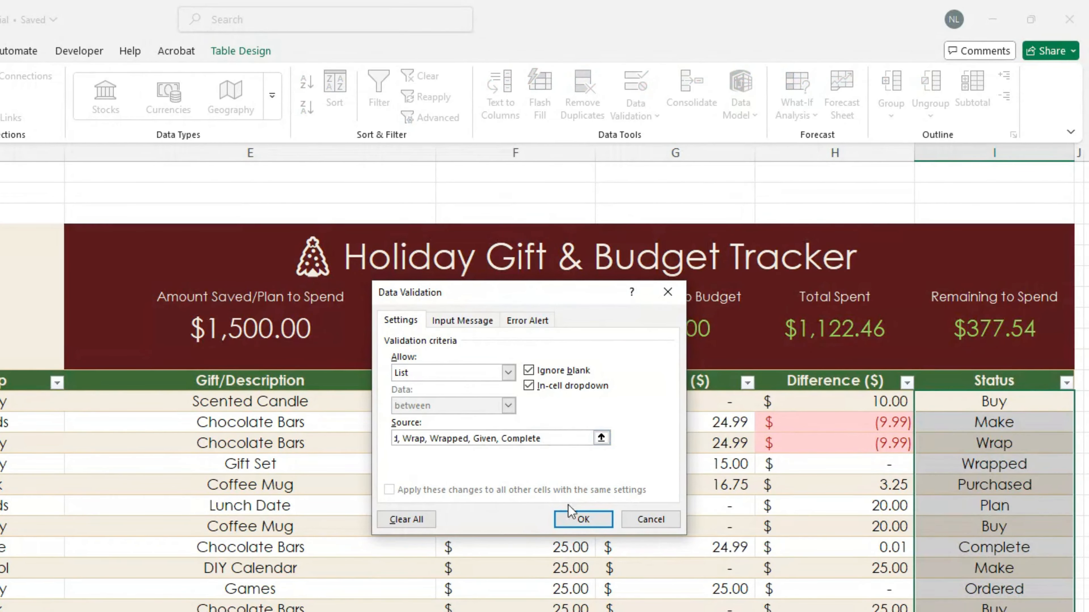
{"action": "left_click", "coordinate": [578, 521]}
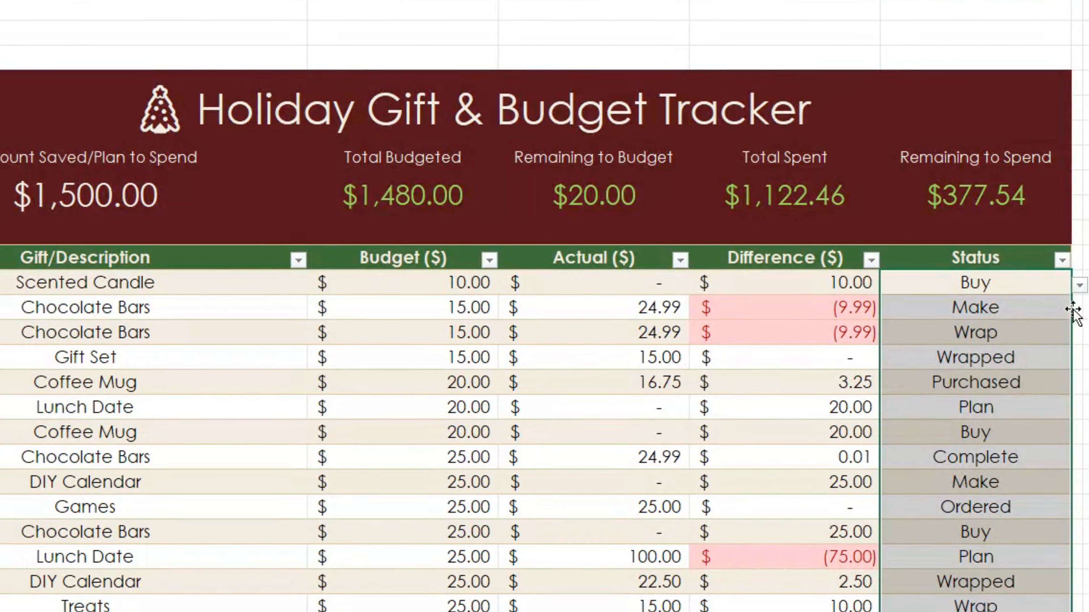
Try the Status dropdown in the Friend 4 row by choosing Purchased, and set it back to Make
{"action": "left_click", "coordinate": [1052, 307]}
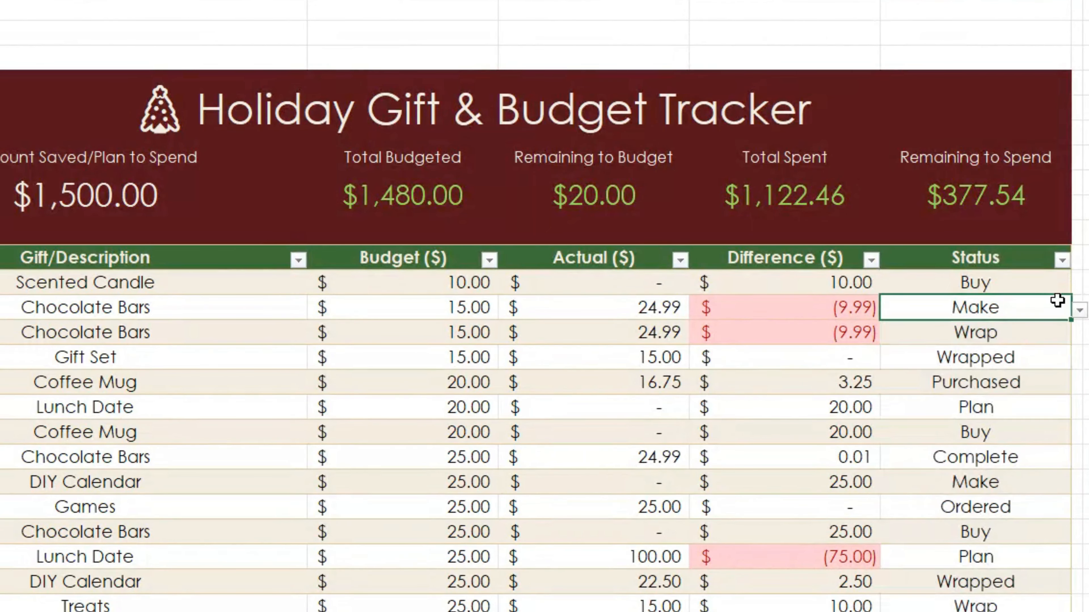
{"action": "left_click", "coordinate": [1078, 311]}
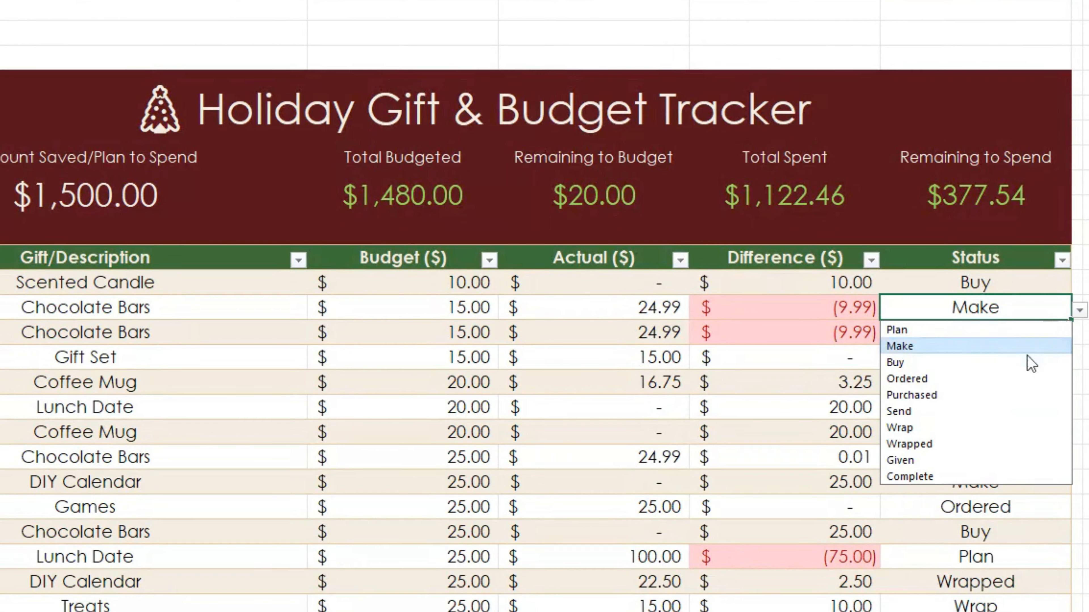
{"action": "left_click", "coordinate": [1004, 401]}
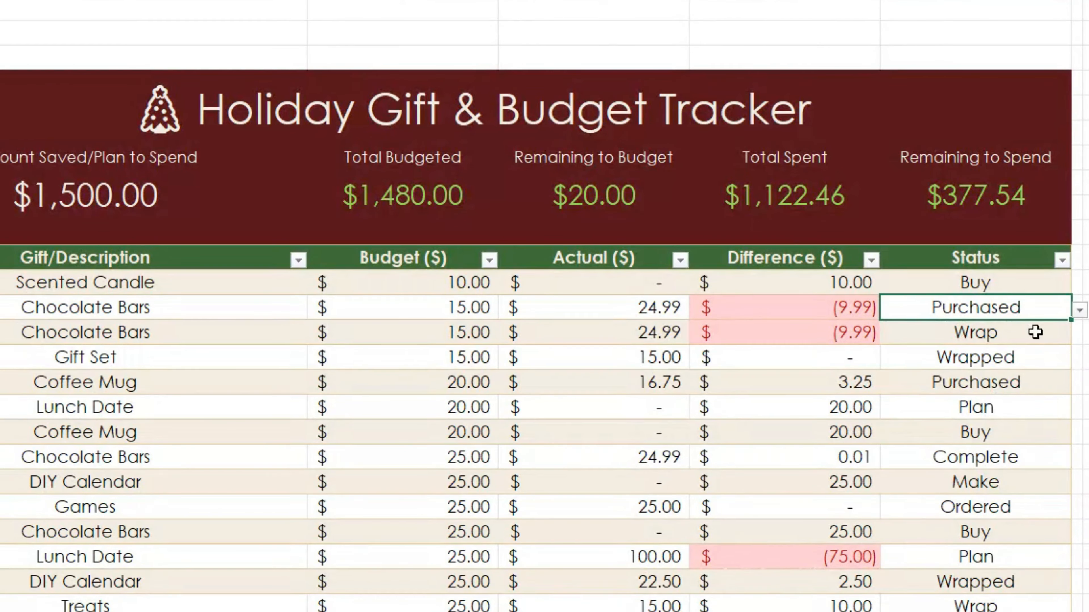
{"action": "left_click", "coordinate": [1079, 310]}
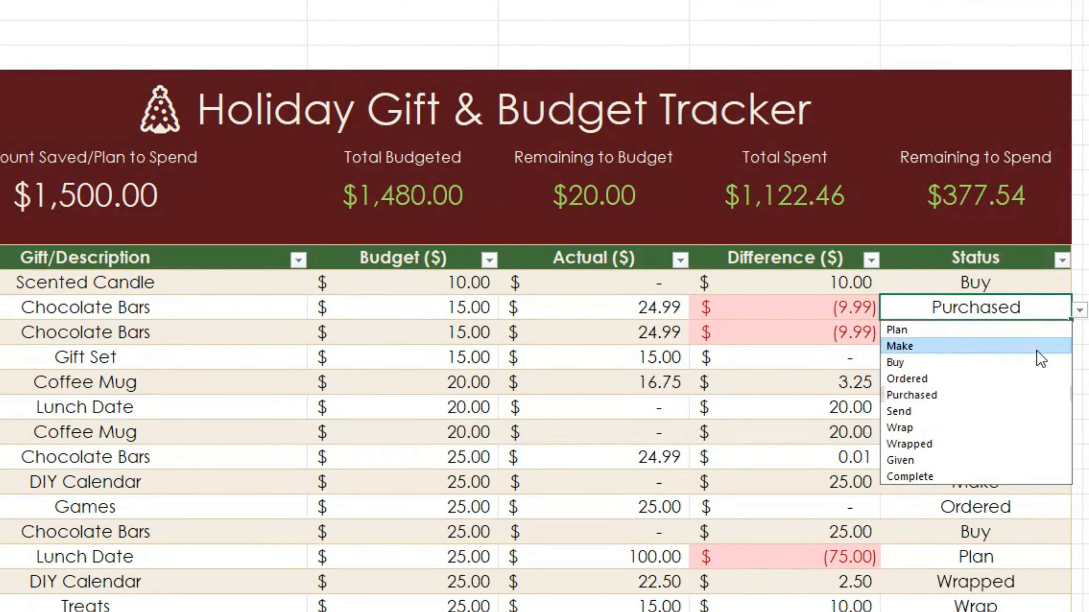
{"action": "left_click", "coordinate": [1043, 346]}
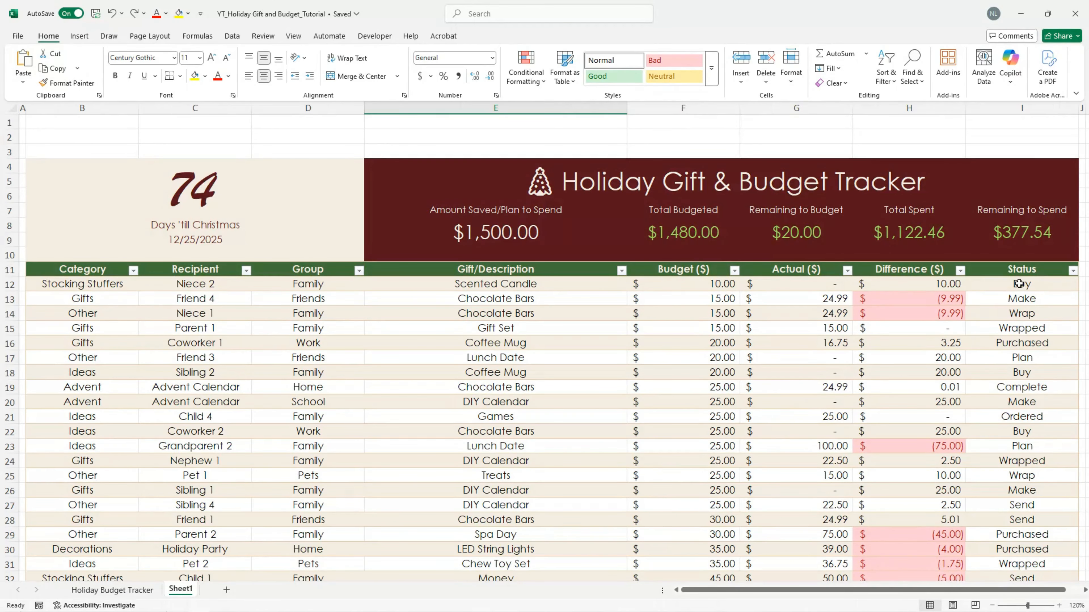
Add a Text That Contains conditional formatting rule to the Status entries, showing "Complete" in Green Fill with Dark Green Text
{"action": "left_click_drag", "start_coordinate": [1020, 284], "coordinate": [1009, 539]}
{"action": "scroll", "coordinate": [678, 274], "scroll_direction": "up", "scroll_amount": 6}
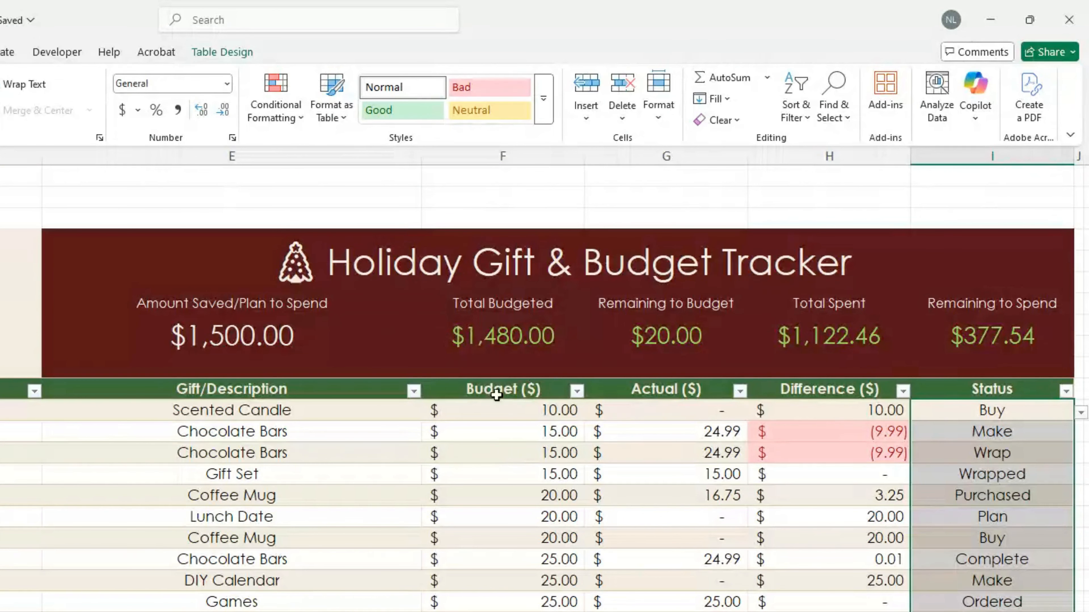
{"action": "left_click", "coordinate": [301, 116]}
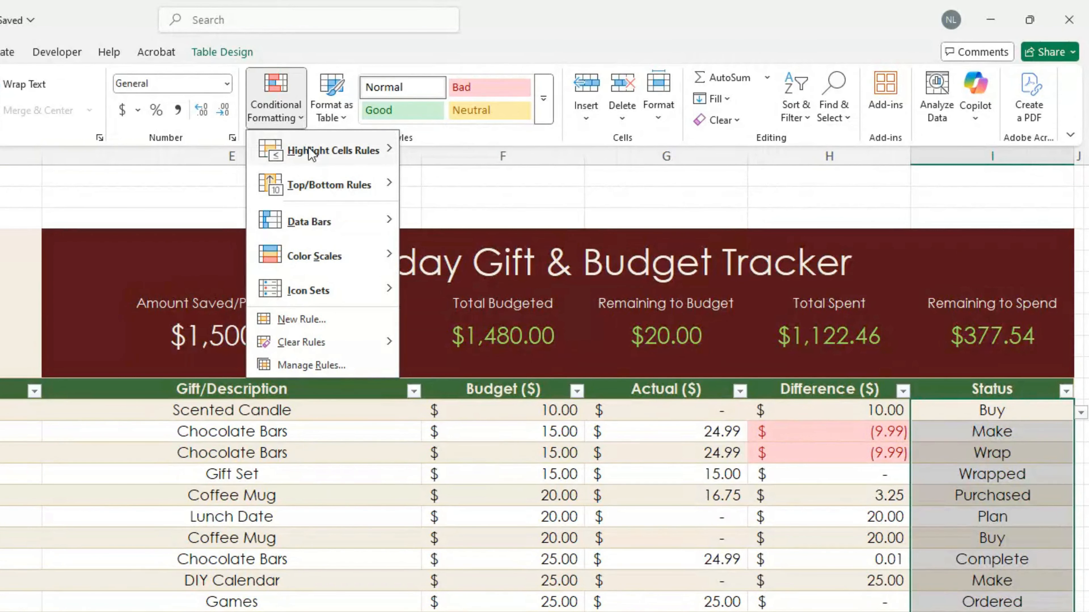
{"action": "mouse_move", "coordinate": [309, 149]}
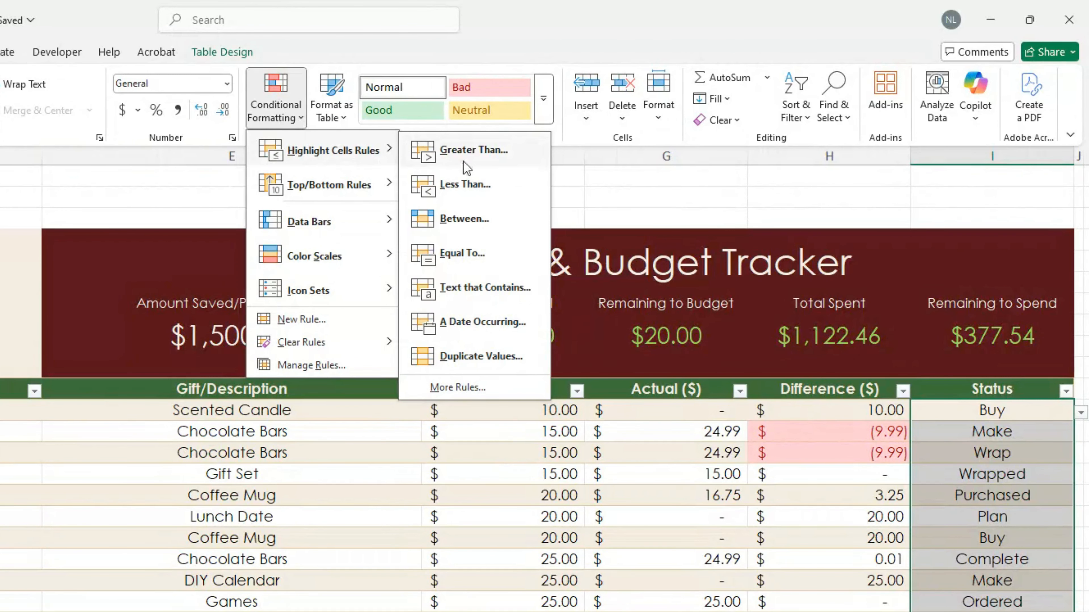
{"action": "left_click", "coordinate": [483, 295]}
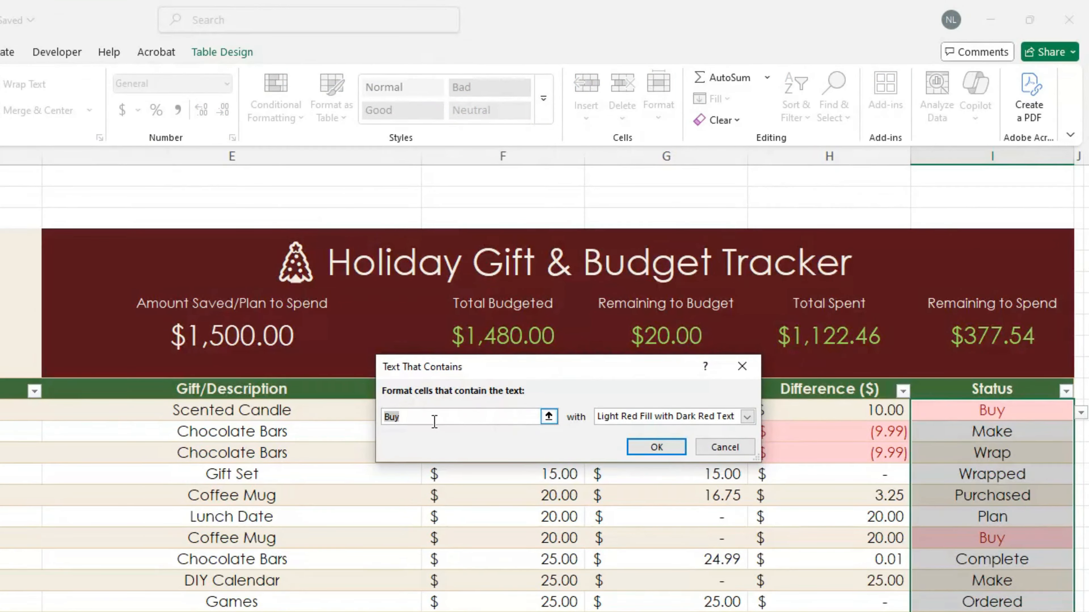
{"action": "type", "text": "Complete"}
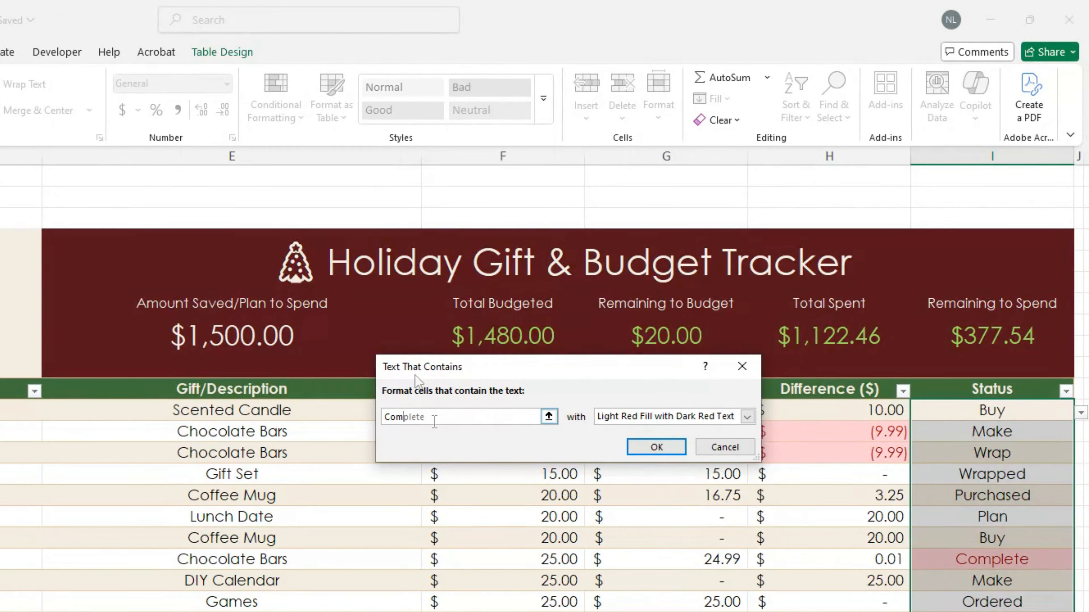
{"action": "left_click", "coordinate": [747, 417]}
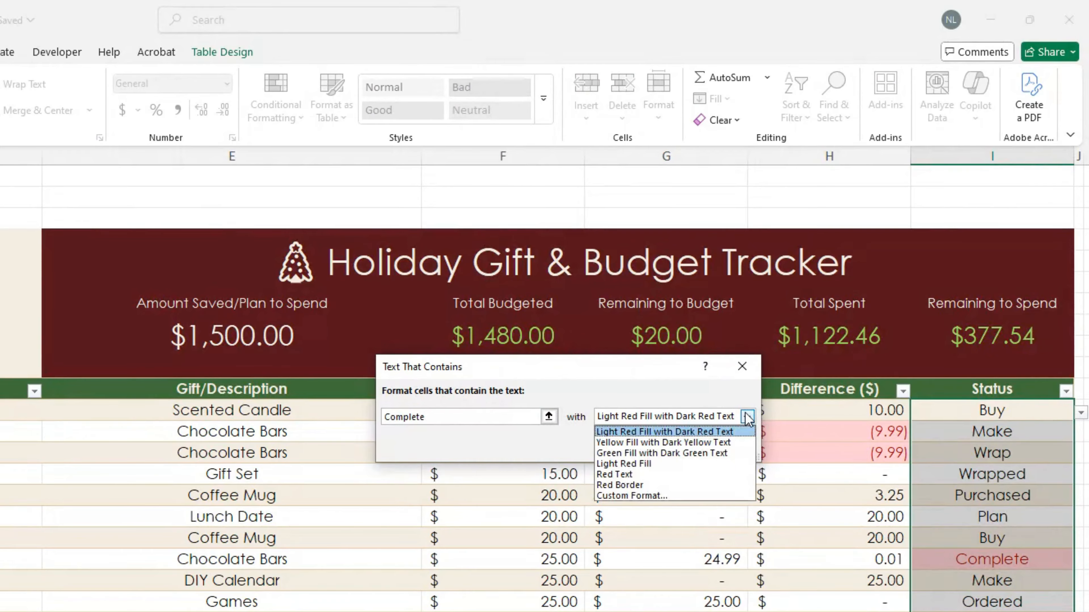
{"action": "left_click", "coordinate": [717, 454]}
{"action": "left_click", "coordinate": [651, 447]}
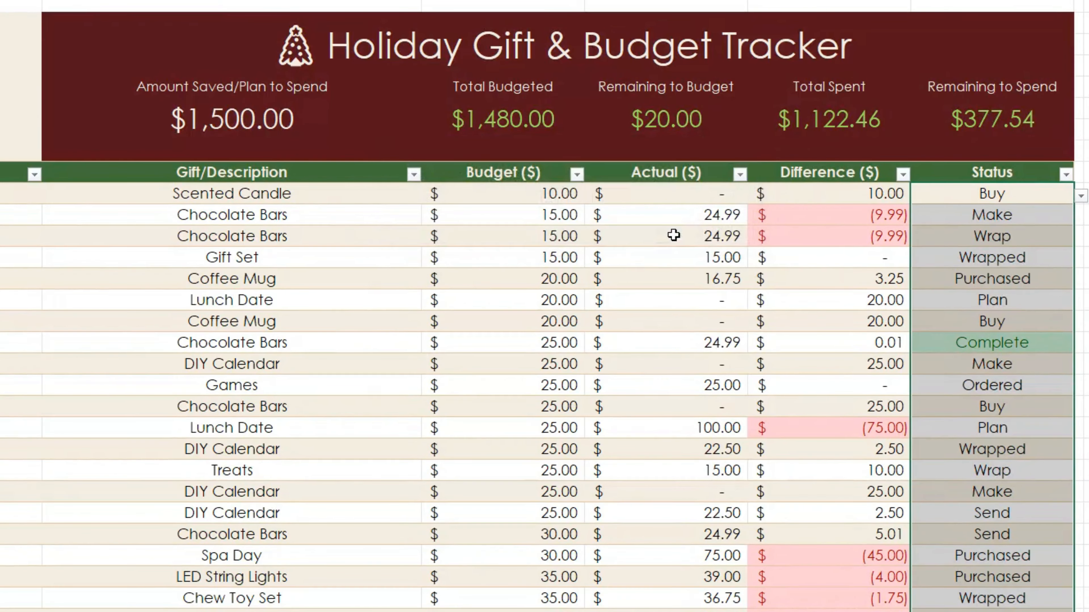
Set the Status of the Friend 3 Lunch Date row to Complete from its dropdown list
{"action": "left_click", "coordinate": [897, 348]}
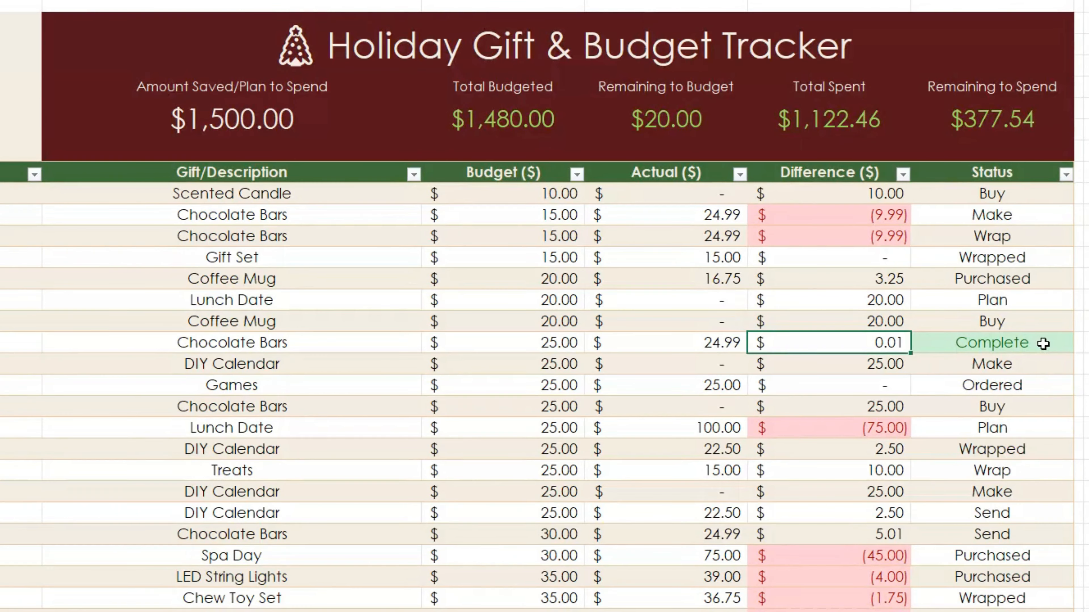
{"action": "left_click", "coordinate": [1054, 301]}
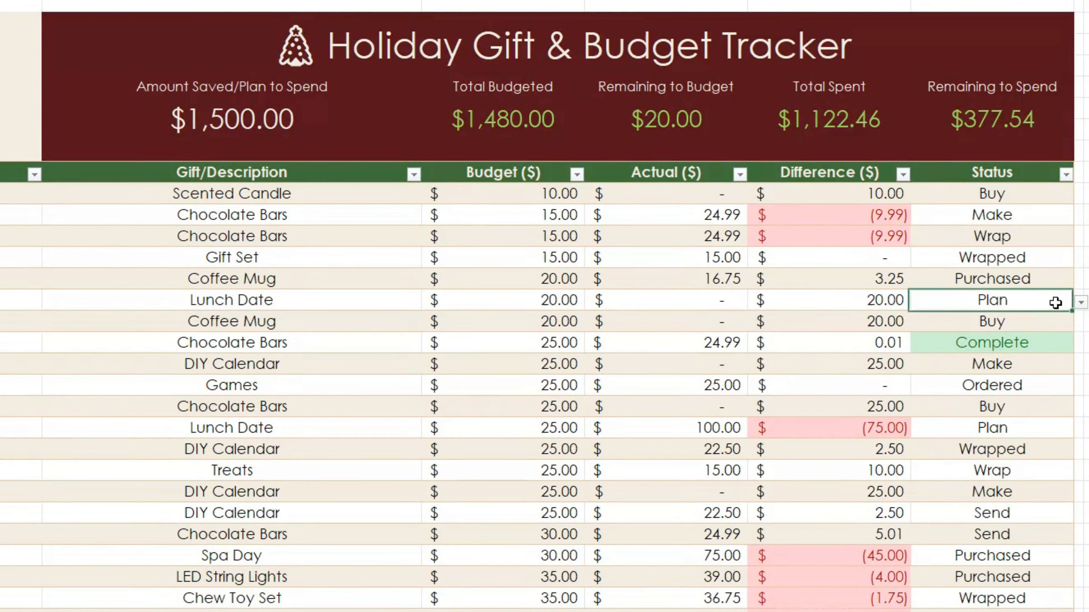
{"action": "left_click", "coordinate": [1081, 303]}
{"action": "left_click", "coordinate": [1037, 442]}
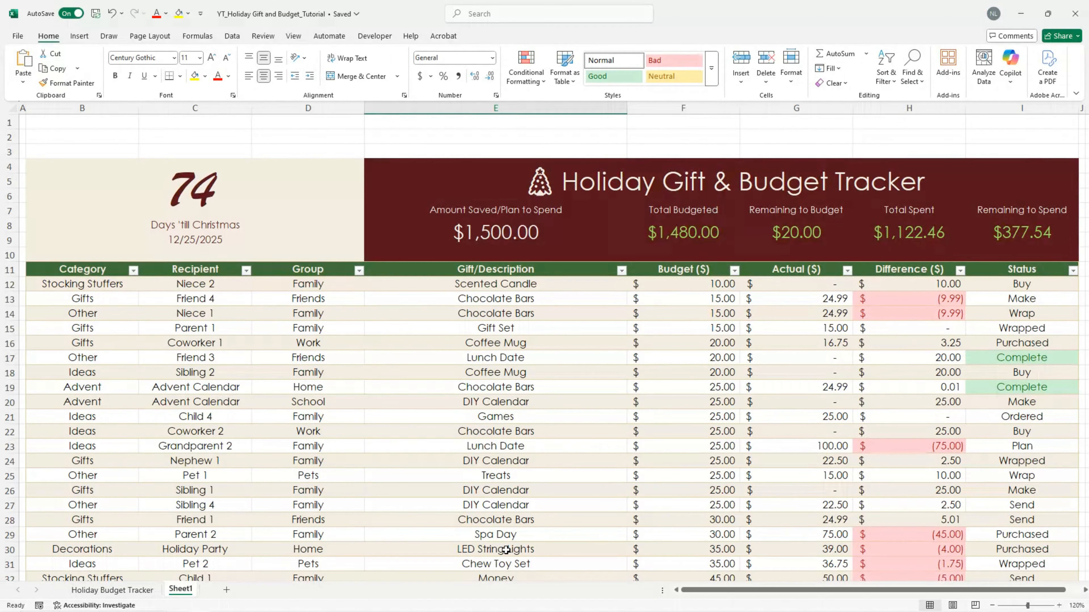
Insert a slicer for the table's Status field and move it slightly up, over the Gift/Description header
{"action": "left_click", "coordinate": [520, 467]}
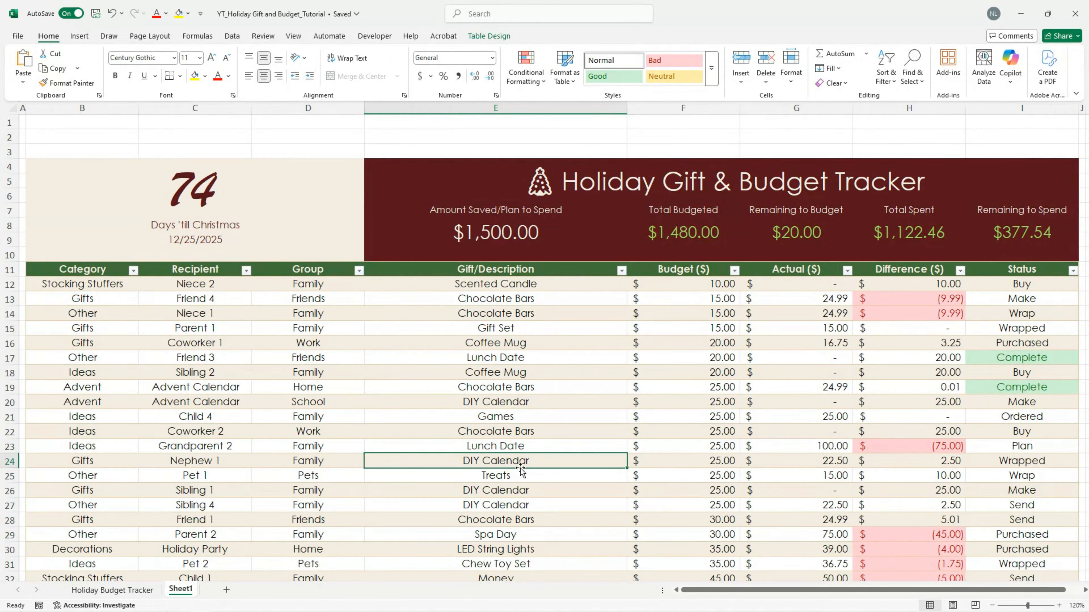
{"action": "left_click", "coordinate": [498, 37]}
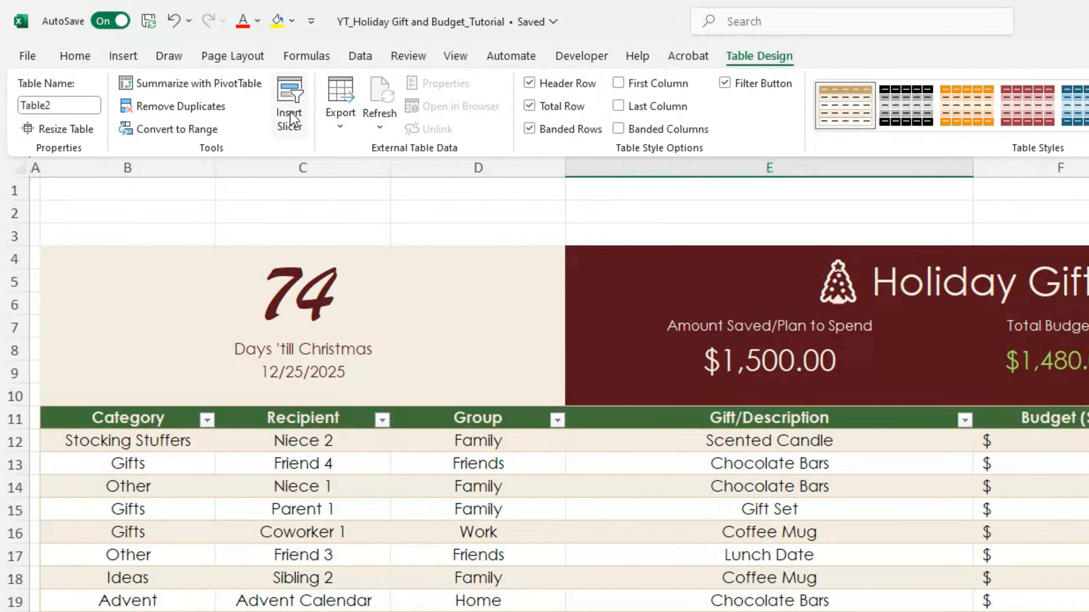
{"action": "left_click", "coordinate": [187, 73]}
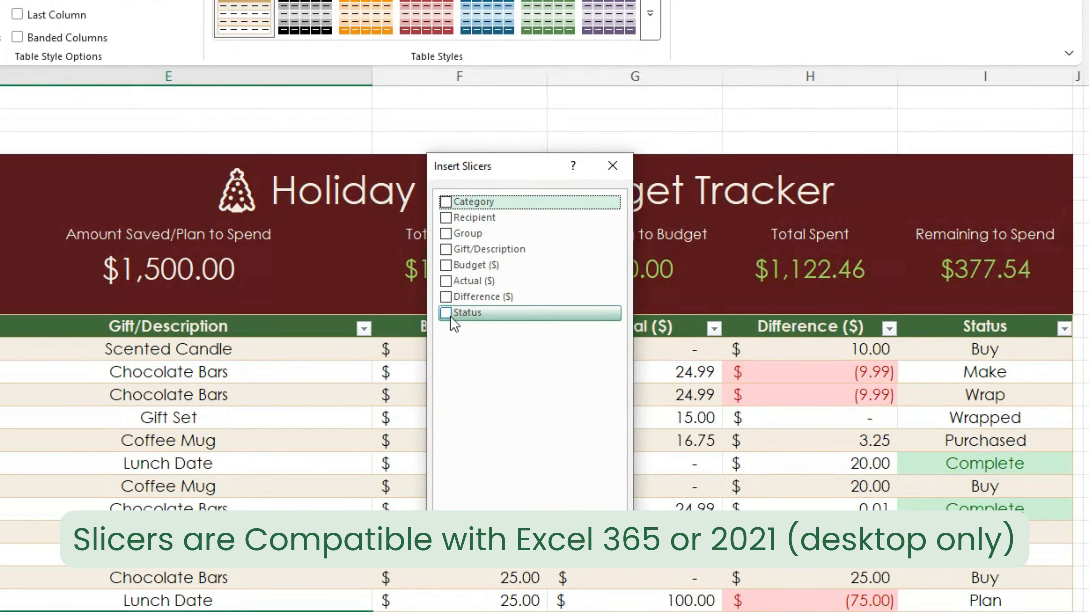
{"action": "left_click", "coordinate": [446, 314]}
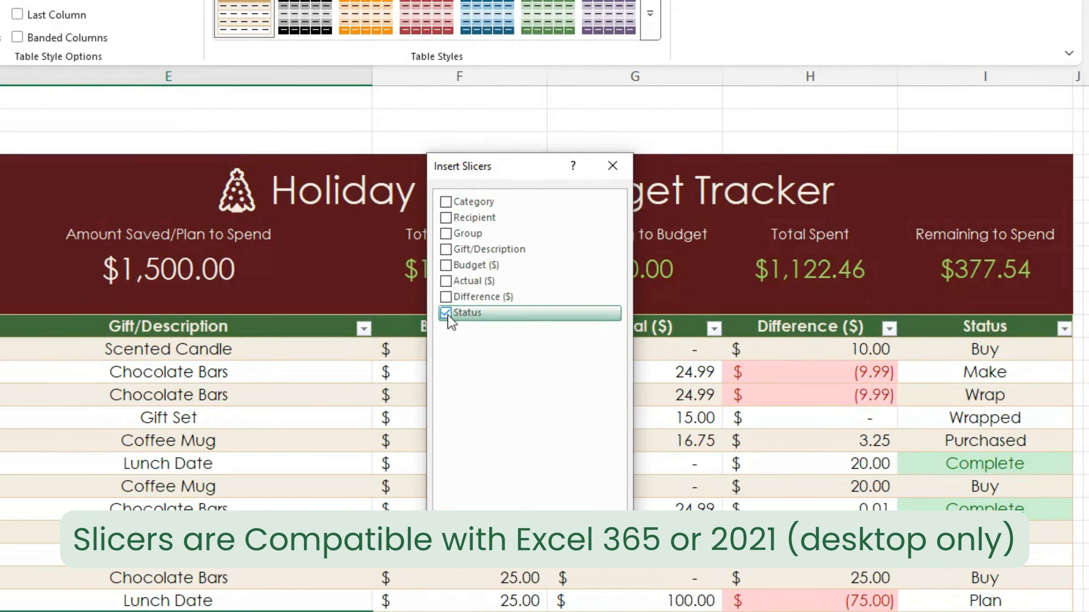
{"action": "left_click", "coordinate": [521, 537]}
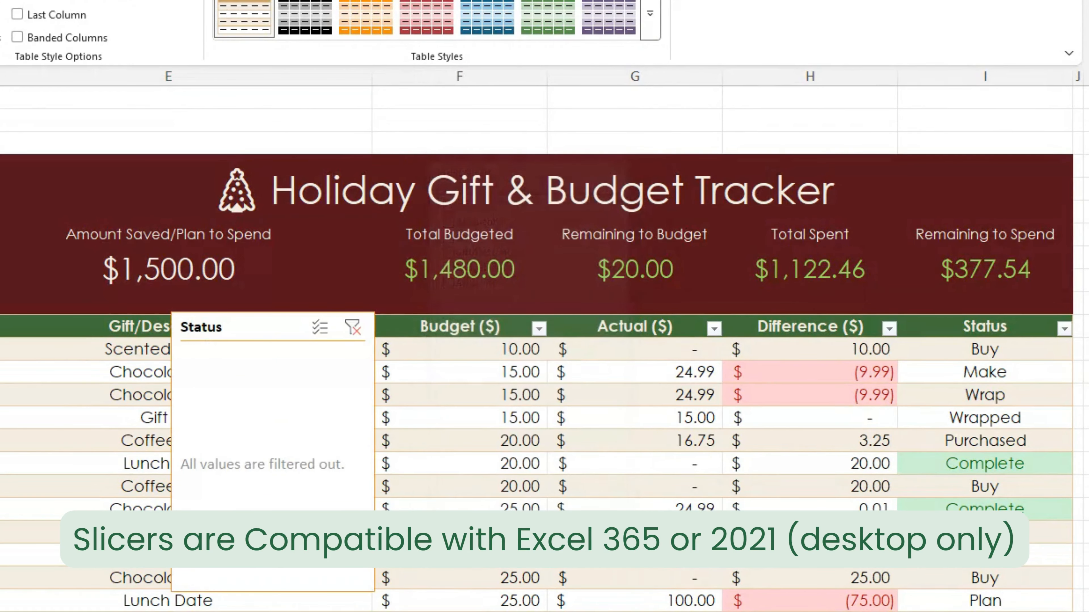
{"action": "left_click_drag", "start_coordinate": [250, 328], "coordinate": [262, 278]}
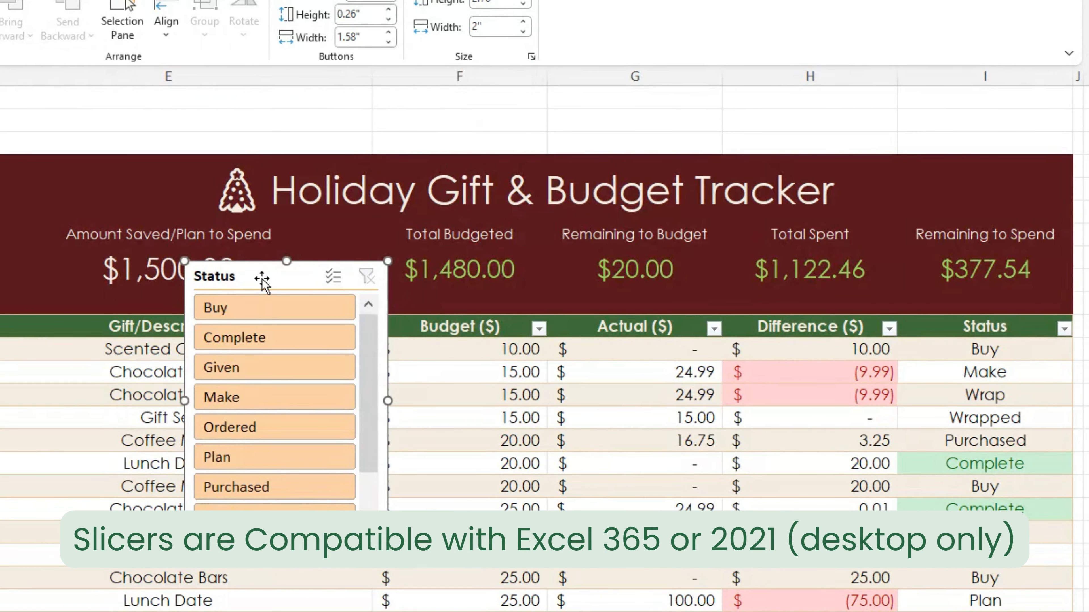
Filter the table with the Status slicer by Make, Purchased and Wrap in turn, and clear the filter
{"action": "left_click", "coordinate": [260, 395]}
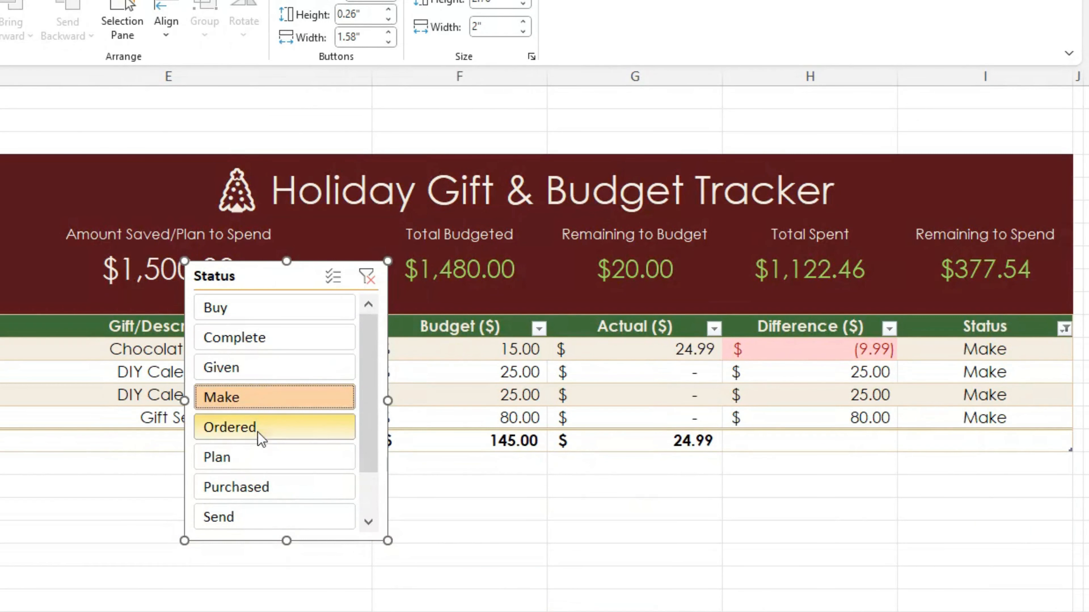
{"action": "left_click", "coordinate": [258, 487]}
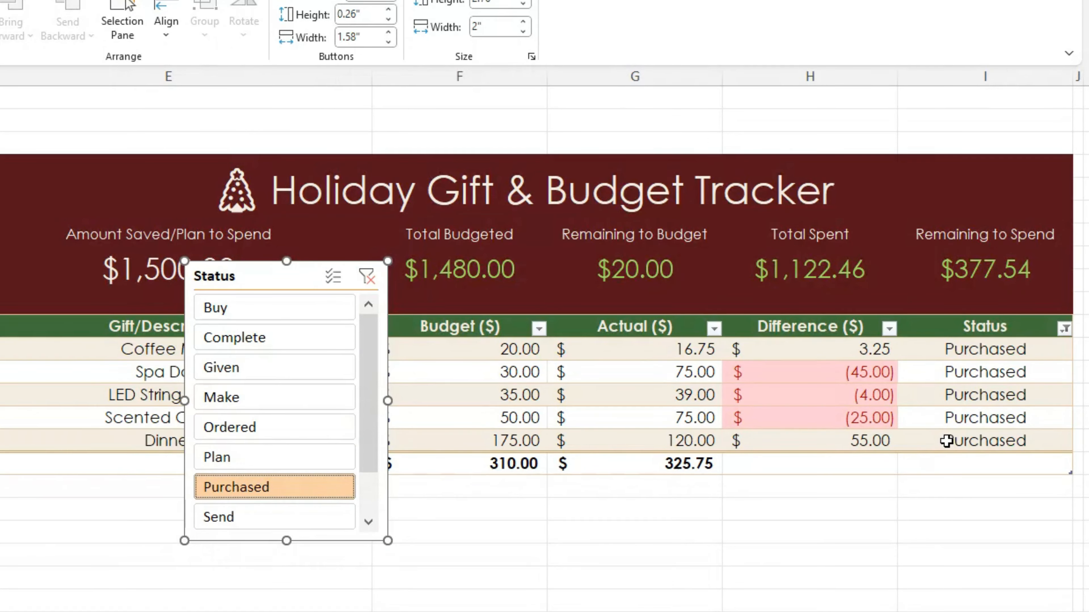
{"action": "scroll", "coordinate": [276, 481], "scroll_direction": "down", "scroll_amount": 2}
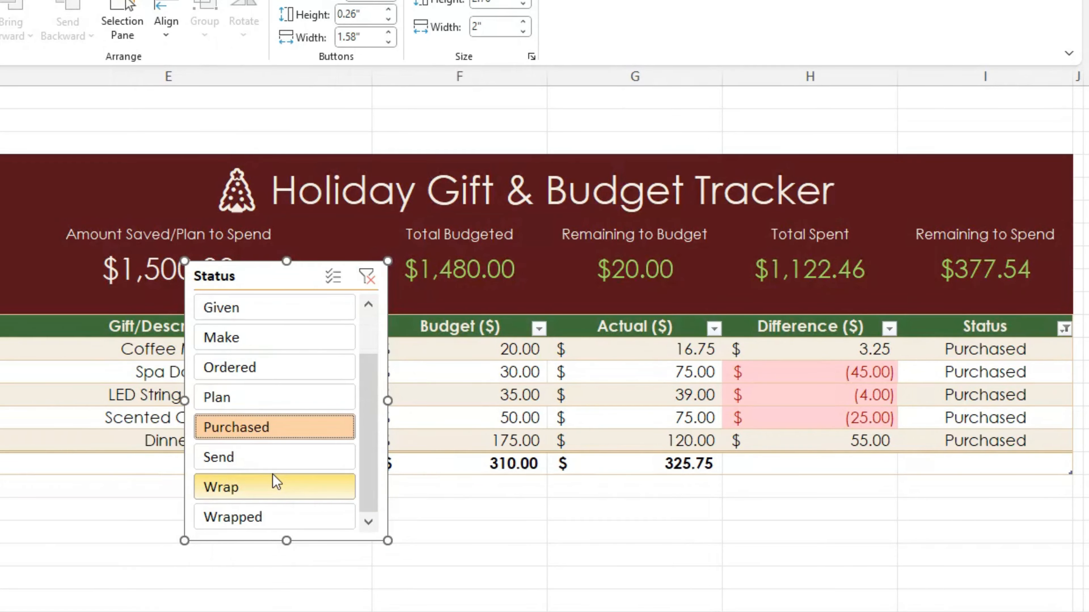
{"action": "left_click", "coordinate": [275, 486]}
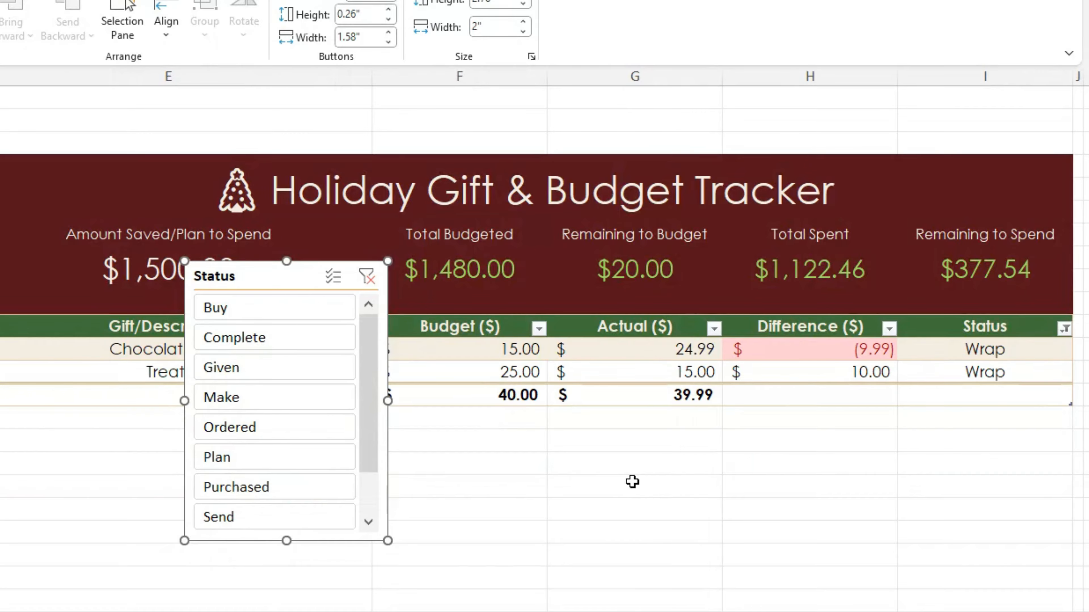
{"action": "left_click", "coordinate": [367, 279]}
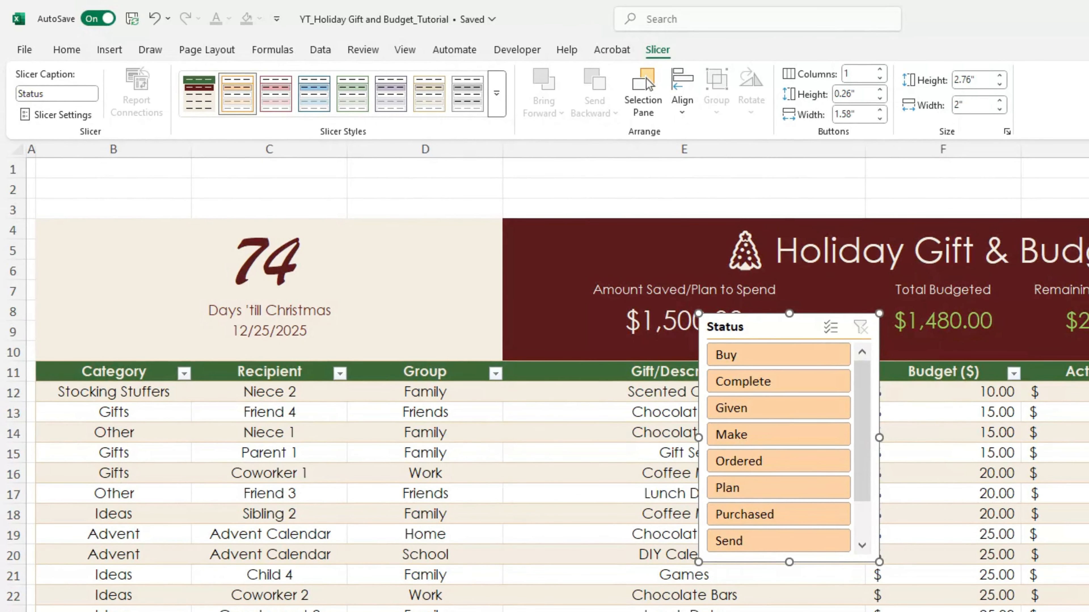
Apply the custom green and dark red slicer style to the Status slicer and filter the table by Given
{"action": "left_click", "coordinate": [496, 105]}
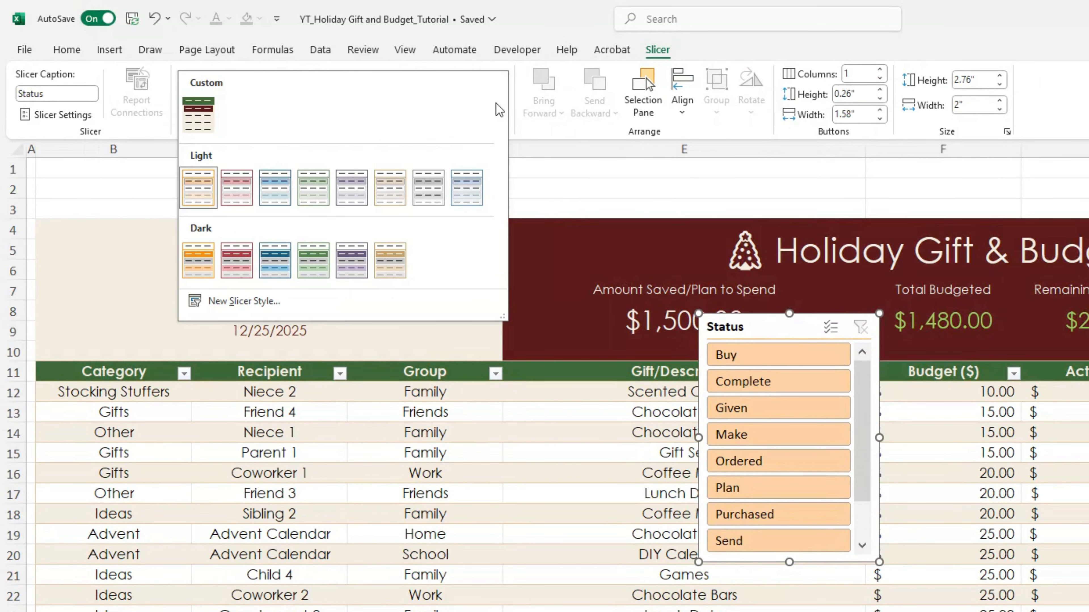
{"action": "left_click", "coordinate": [207, 123]}
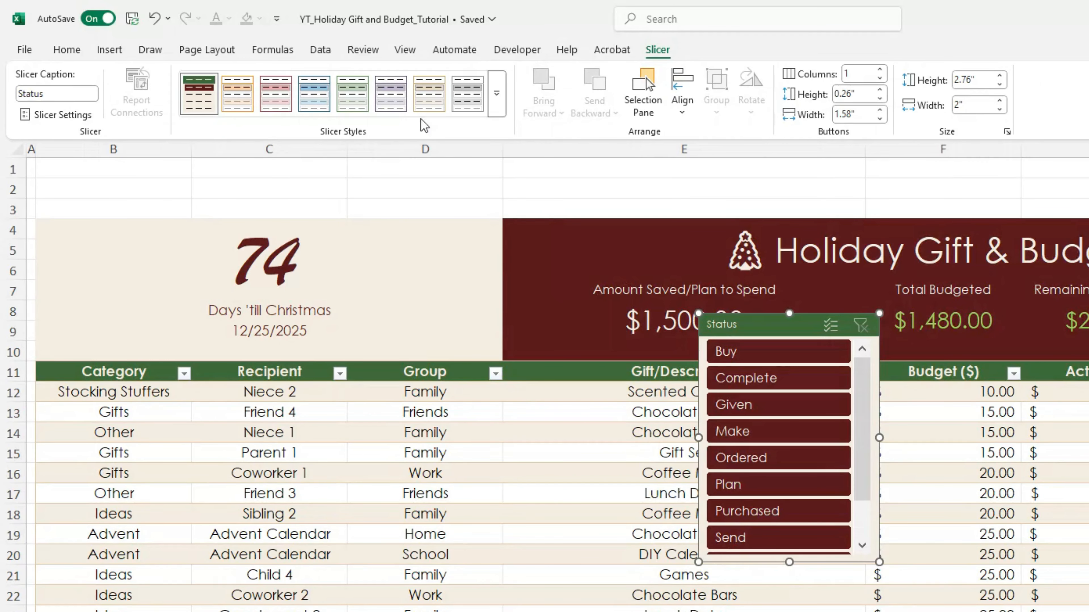
{"action": "left_click", "coordinate": [496, 103]}
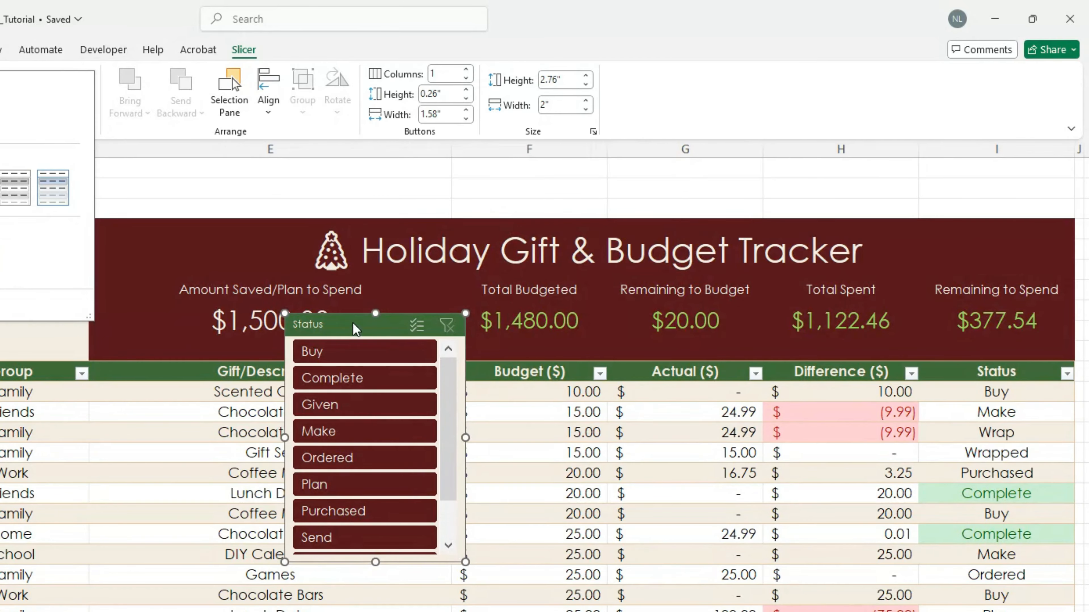
{"action": "left_click", "coordinate": [354, 329]}
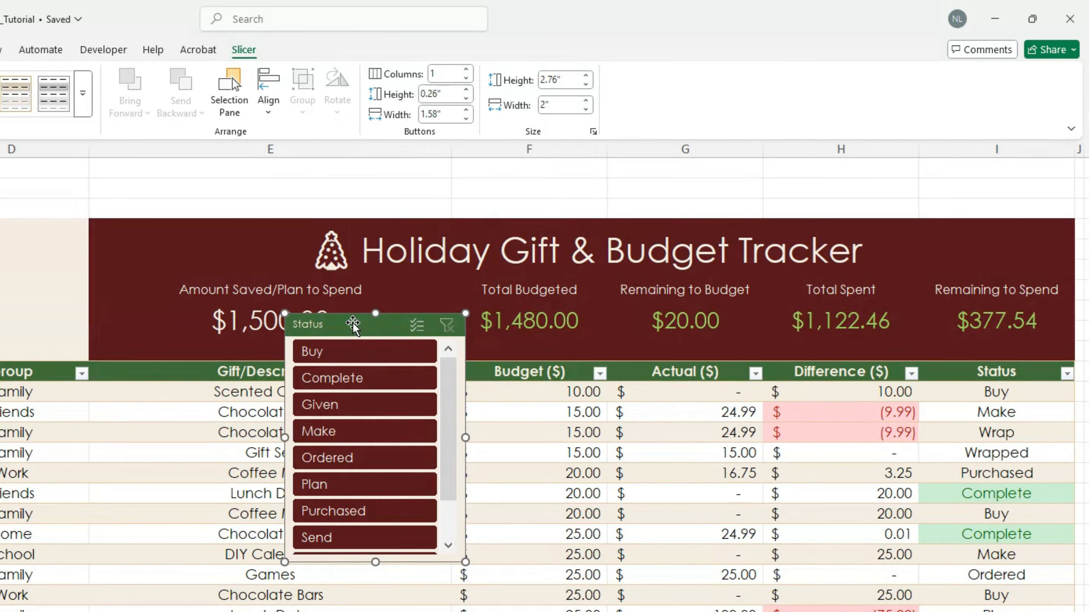
{"action": "left_click", "coordinate": [358, 407]}
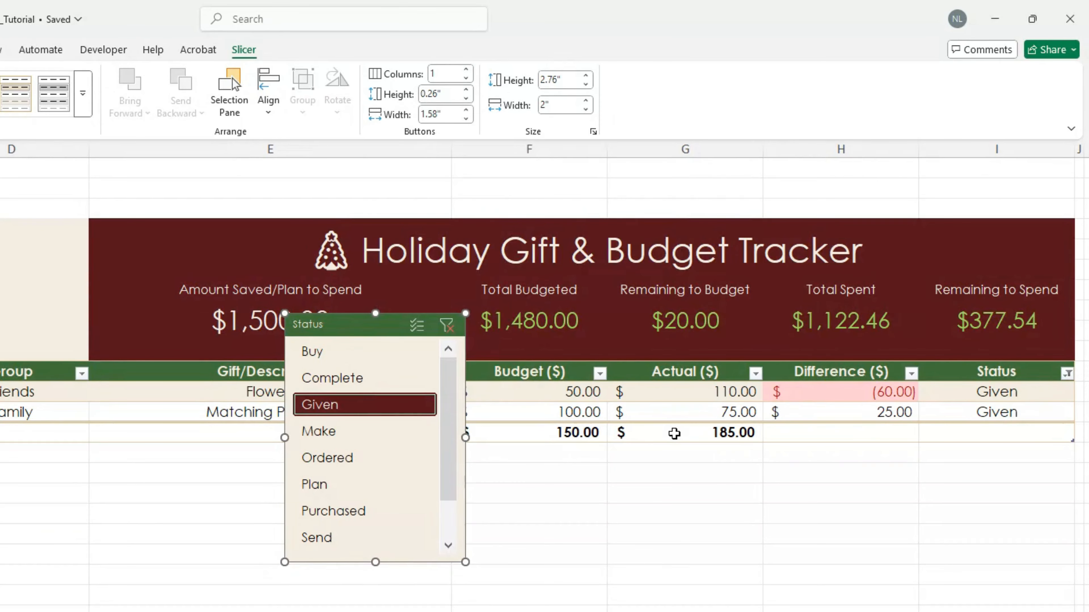
Move the Status slicer above the title banner and resize it across columns B to I, about 0.63" high and 16.12" wide
{"action": "left_click_drag", "start_coordinate": [360, 326], "coordinate": [184, 330]}
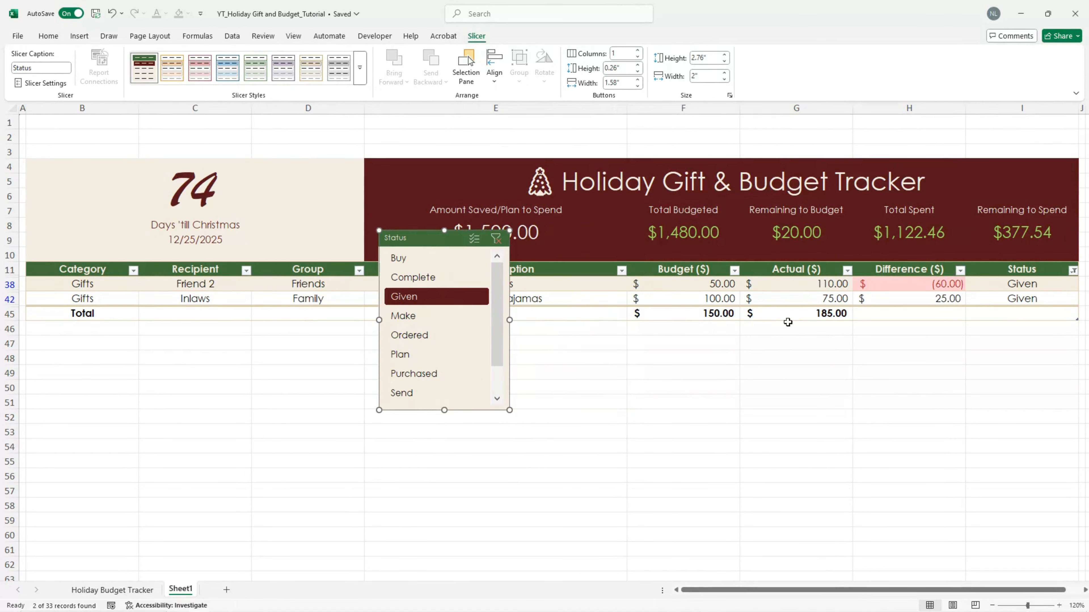
{"action": "left_click_drag", "start_coordinate": [510, 321], "coordinate": [1020, 331]}
{"action": "left_click_drag", "start_coordinate": [756, 242], "coordinate": [404, 127]}
{"action": "left_click_drag", "start_coordinate": [667, 299], "coordinate": [1078, 158]}
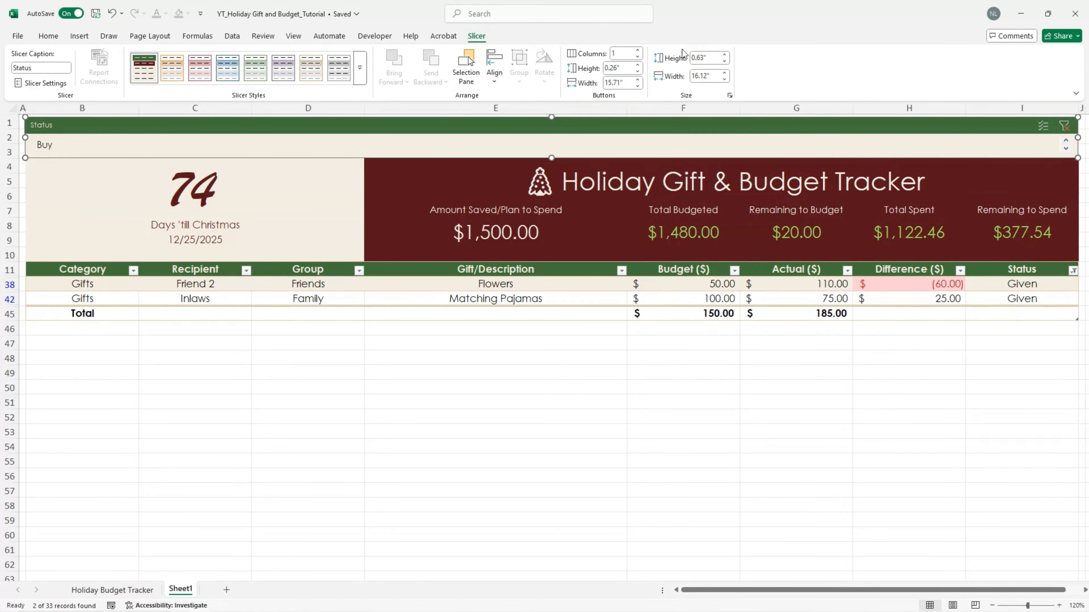
Arrange the Status slicer's buttons in 10 columns to fill its width, and clear its filter
{"action": "left_click", "coordinate": [638, 50]}
{"action": "left_click", "coordinate": [639, 50]}
{"action": "left_click", "coordinate": [639, 50]}
{"action": "left_click", "coordinate": [638, 50]}
{"action": "left_click", "coordinate": [639, 50]}
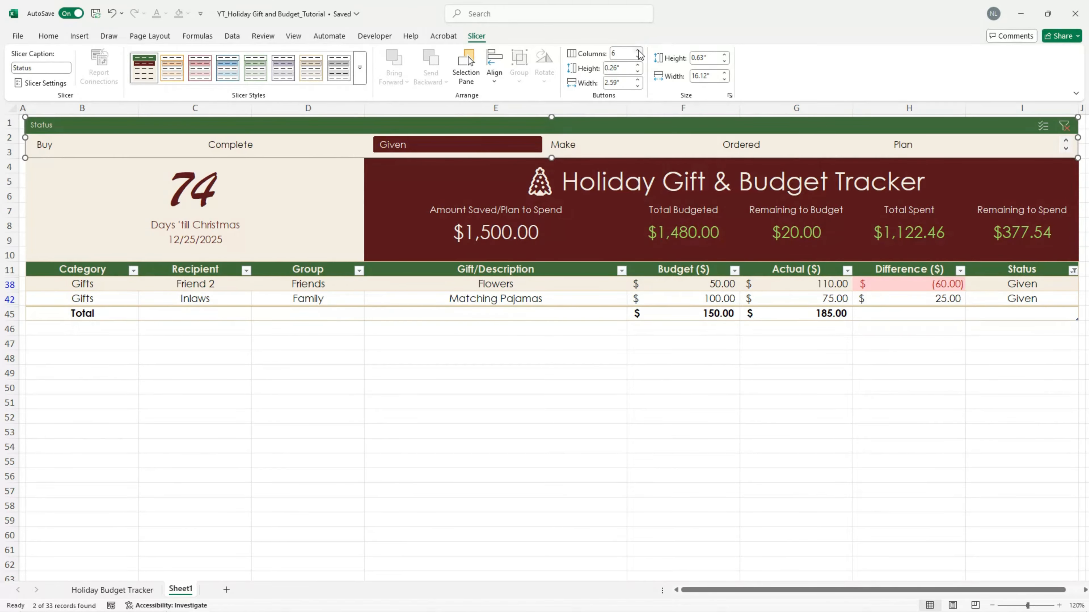
{"action": "left_click", "coordinate": [639, 50]}
{"action": "left_click", "coordinate": [639, 51]}
{"action": "left_click", "coordinate": [639, 51]}
{"action": "left_click", "coordinate": [639, 50]}
{"action": "left_click", "coordinate": [639, 51]}
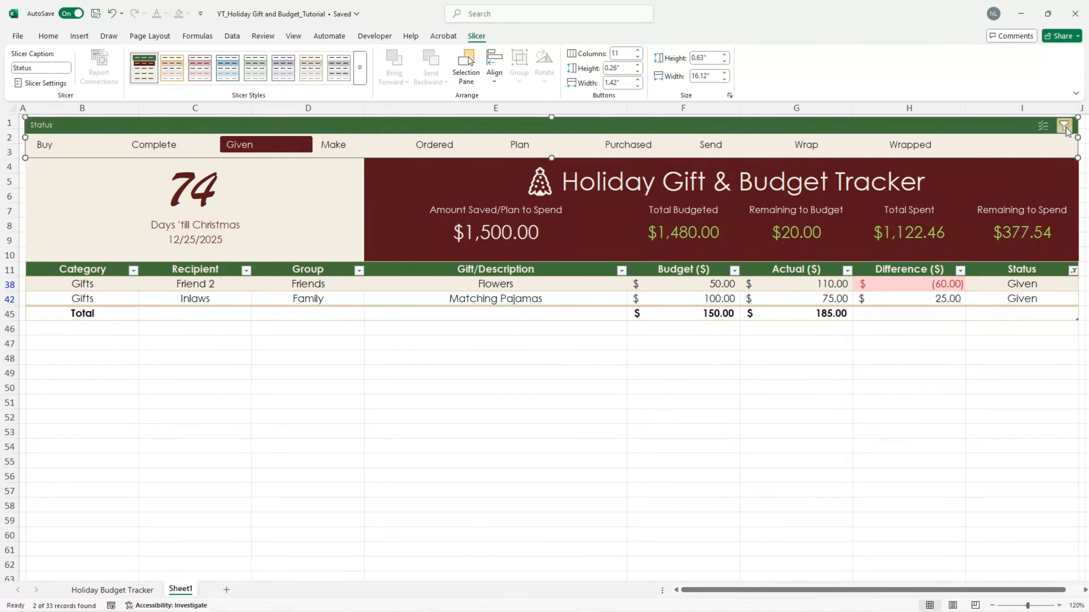
{"action": "left_click", "coordinate": [1064, 126]}
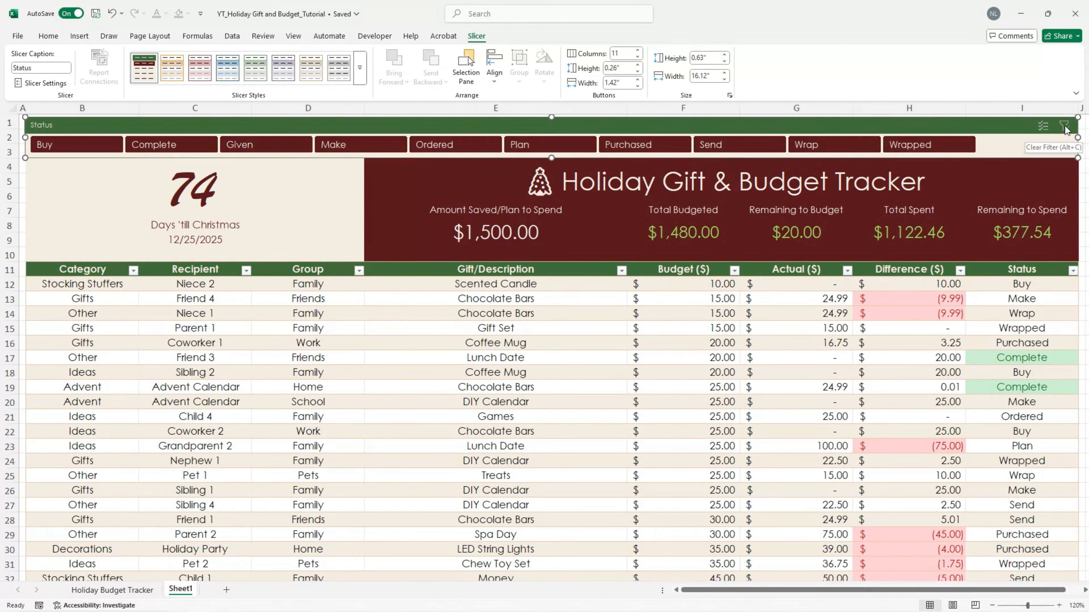
{"action": "left_click", "coordinate": [638, 50]}
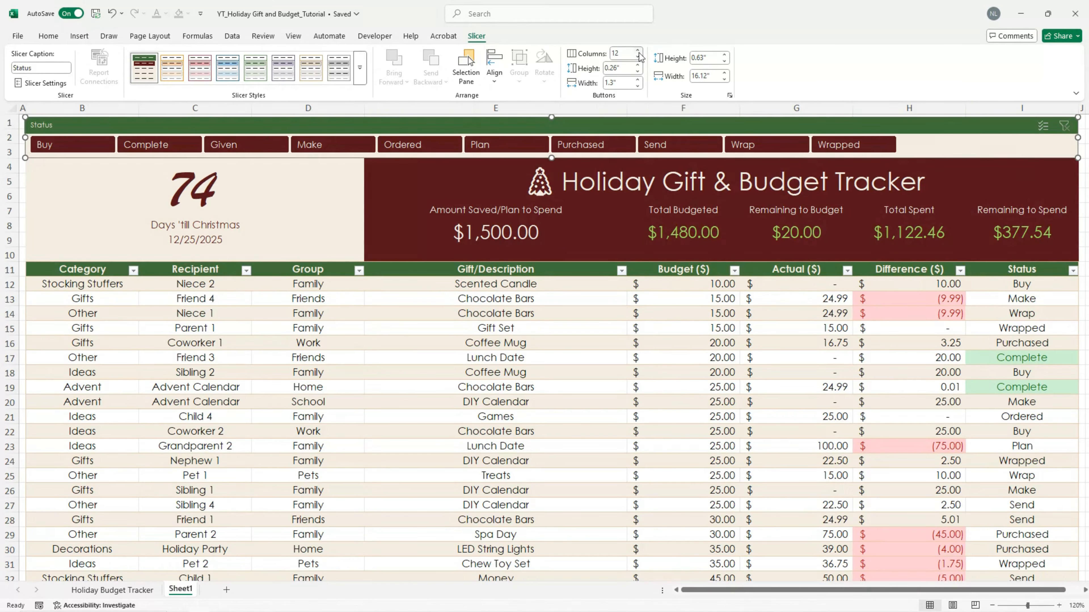
{"action": "left_click", "coordinate": [567, 328]}
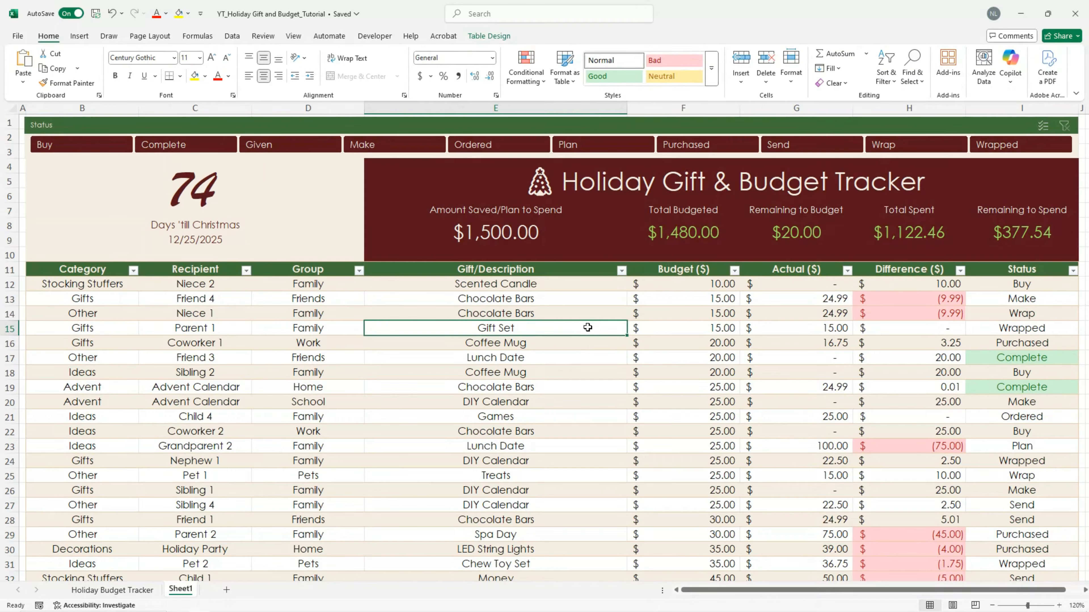
Filter the Group column by Family and by Work in turn, and show all groups again
{"action": "left_click", "coordinate": [358, 270]}
{"action": "left_click", "coordinate": [246, 419]}
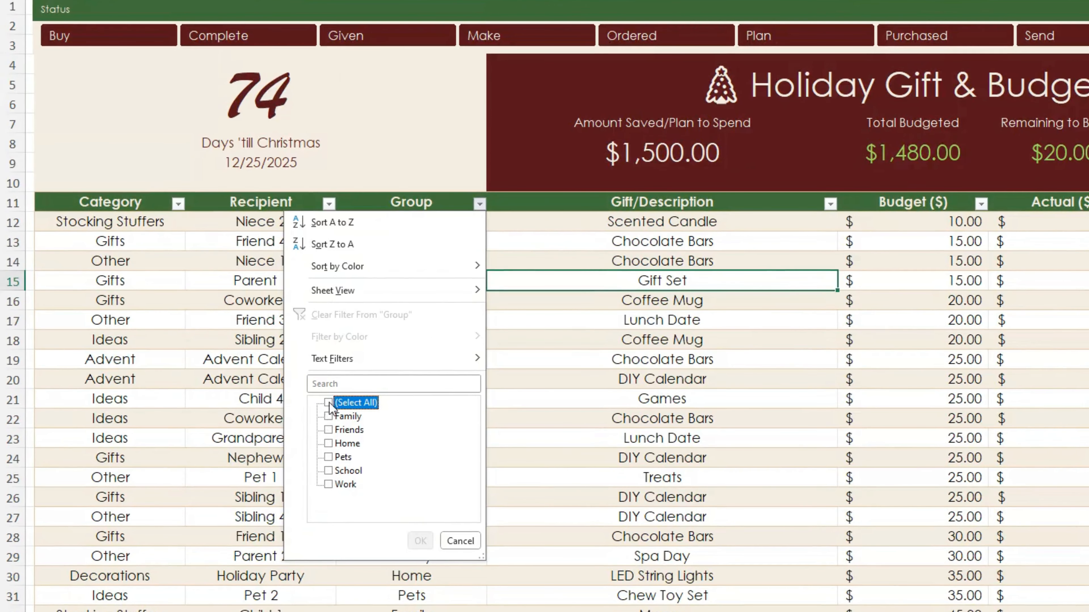
{"action": "left_click", "coordinate": [328, 415]}
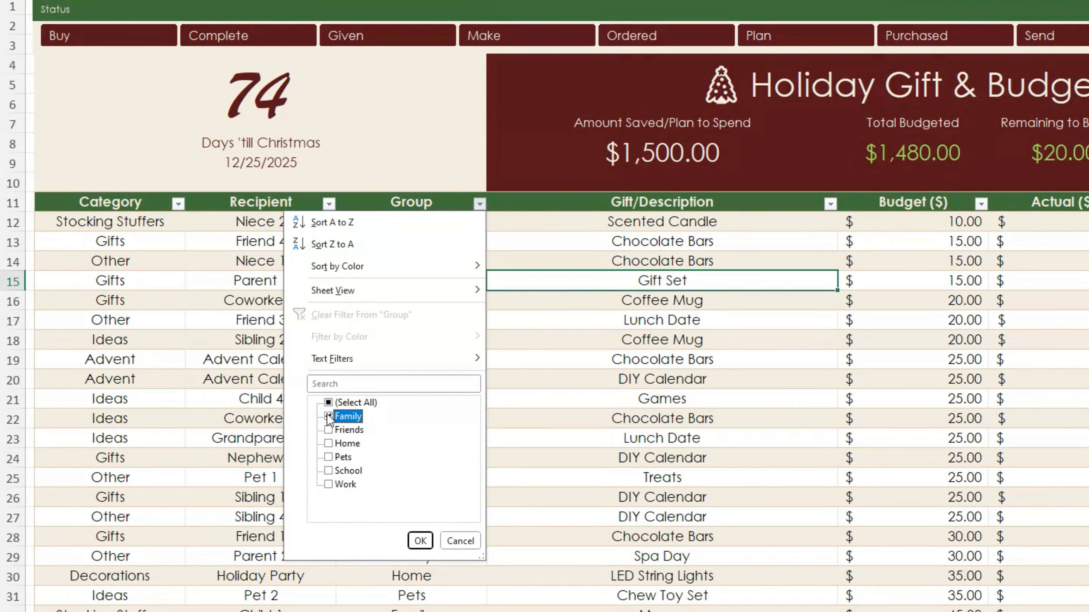
{"action": "left_click", "coordinate": [420, 541]}
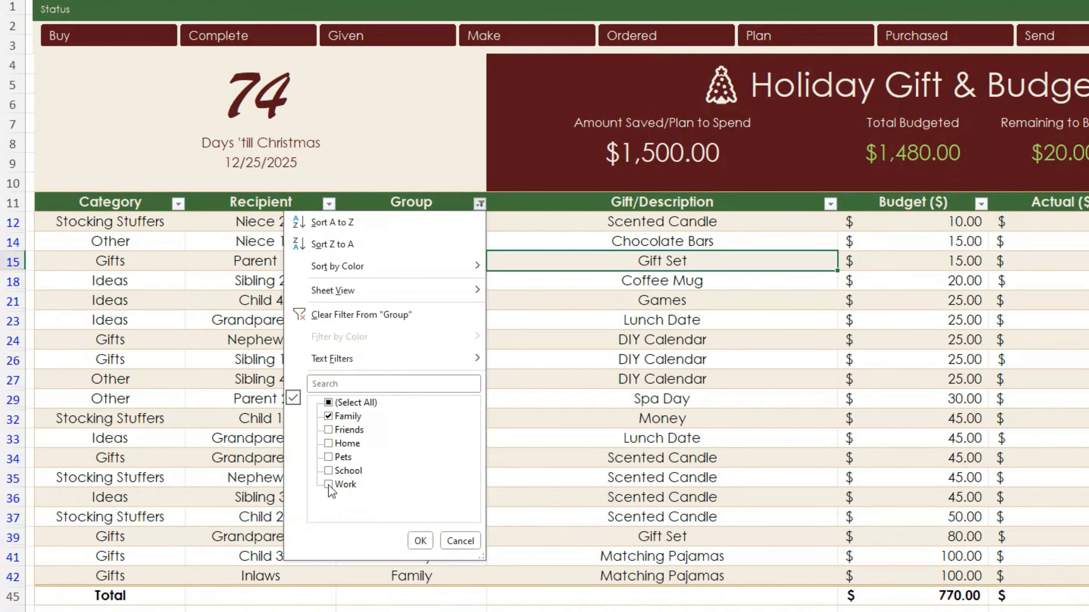
{"action": "left_click", "coordinate": [328, 485]}
{"action": "left_click", "coordinate": [329, 416]}
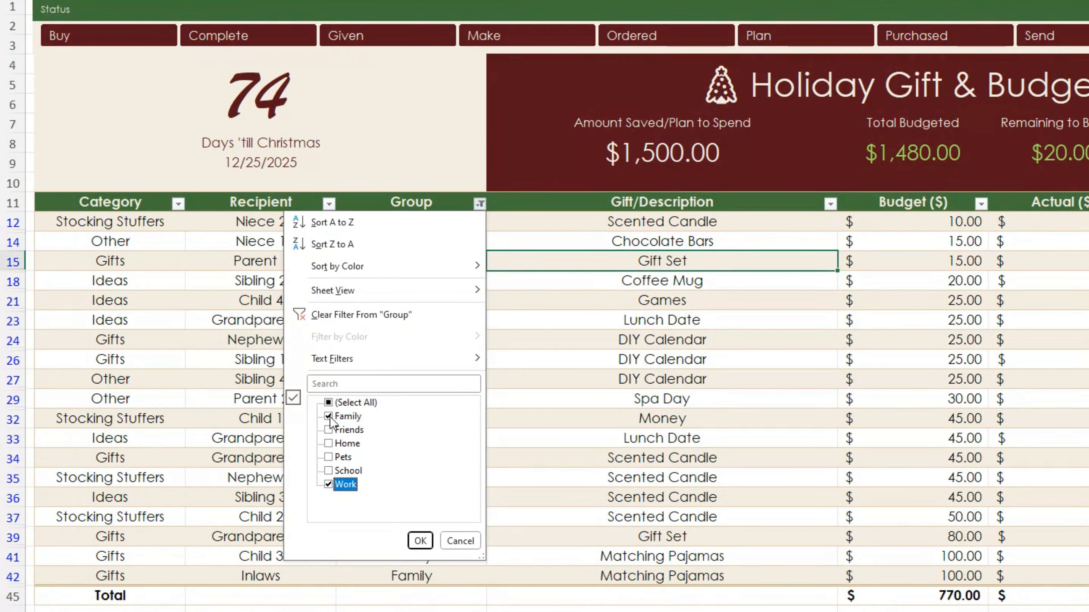
{"action": "left_click", "coordinate": [419, 542]}
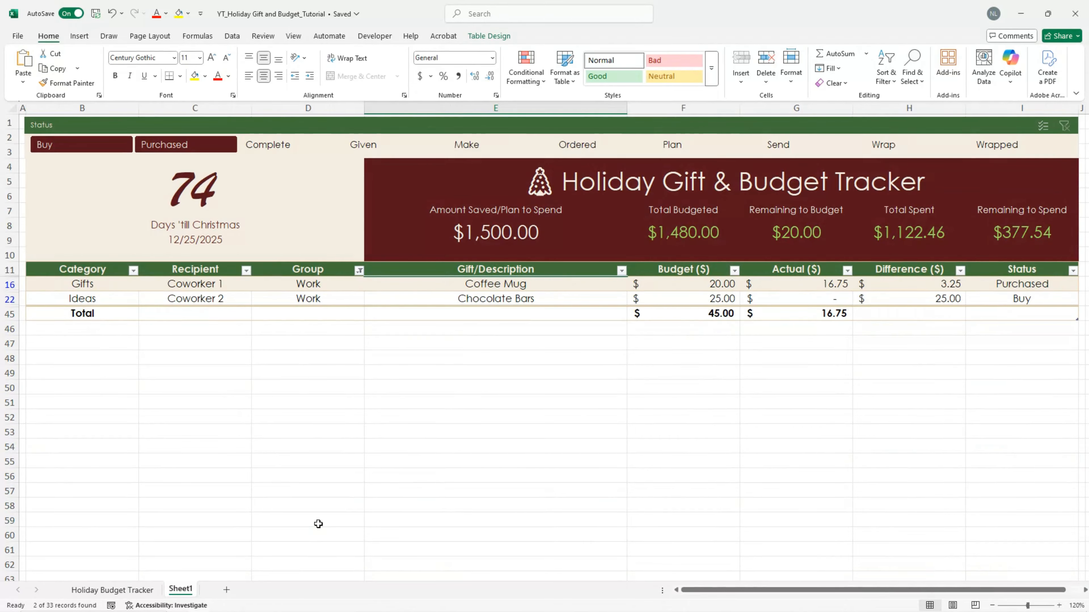
{"action": "left_click", "coordinate": [360, 270]}
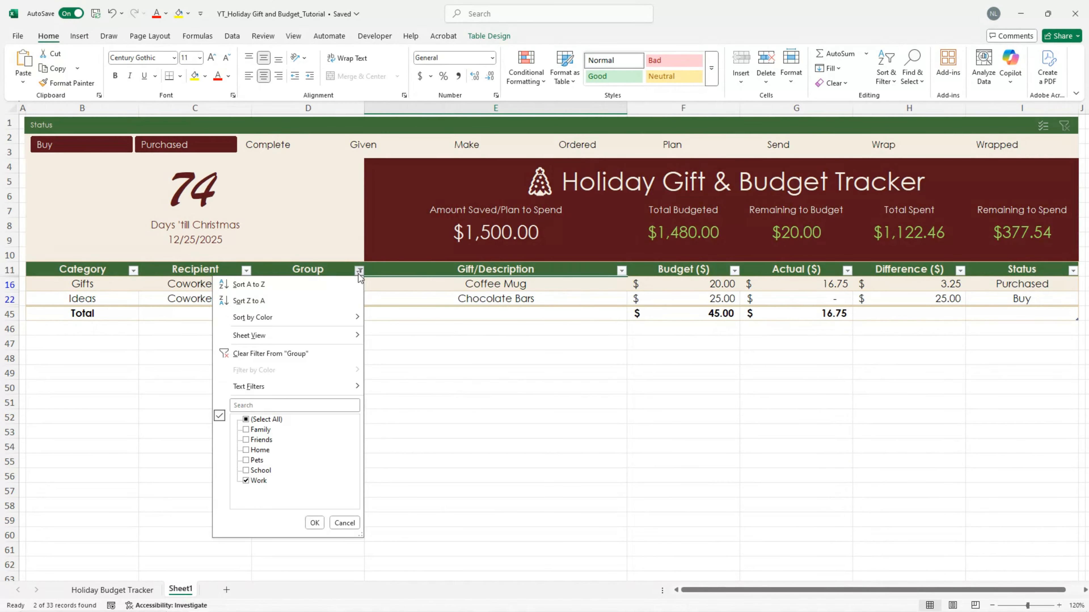
{"action": "left_click", "coordinate": [246, 420]}
{"action": "left_click", "coordinate": [314, 523]}
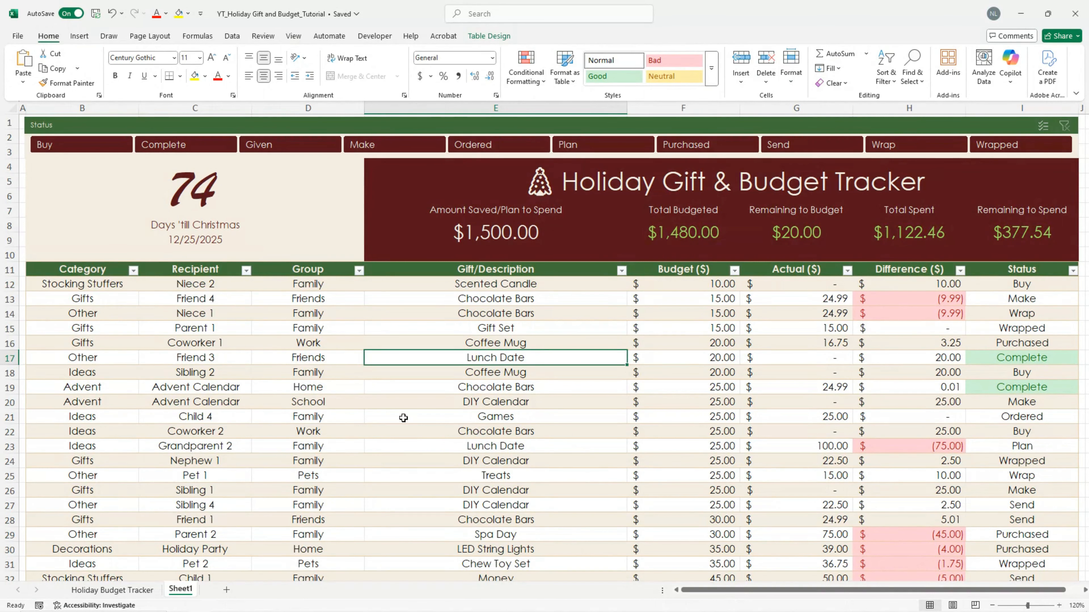
Freeze the panes at cell B12 to keep the slicer, banner and table header rows fixed
{"action": "left_click", "coordinate": [109, 287]}
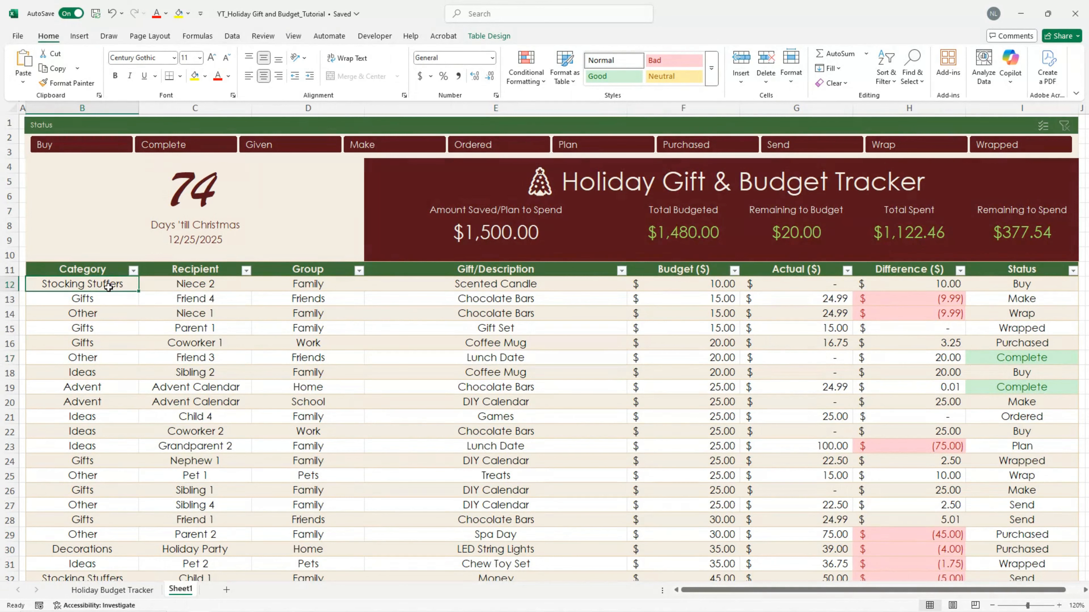
{"action": "left_click", "coordinate": [301, 37]}
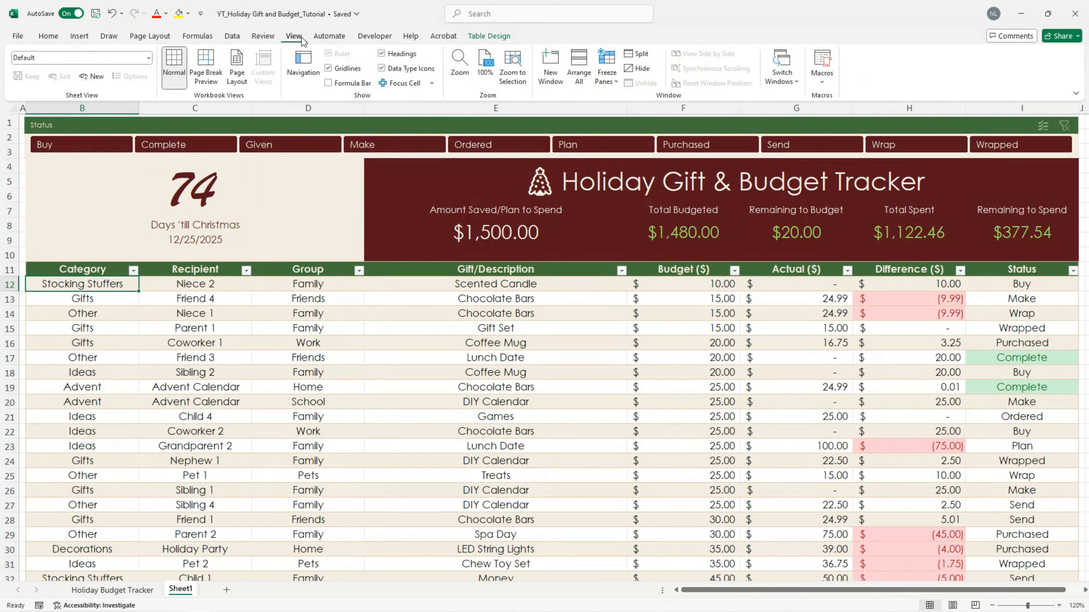
{"action": "left_click", "coordinate": [605, 79]}
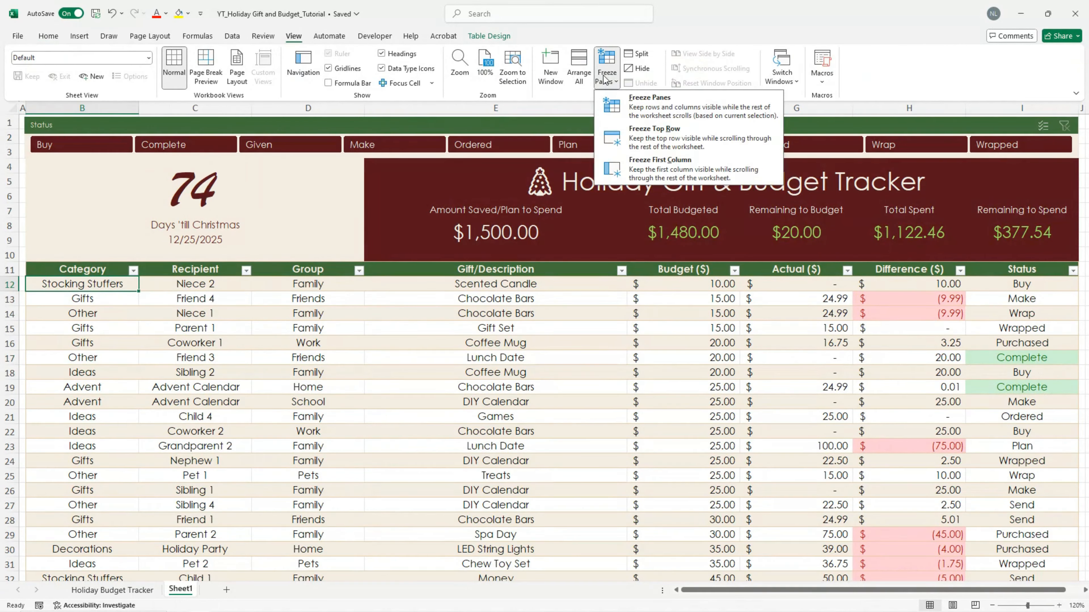
{"action": "left_click", "coordinate": [634, 100]}
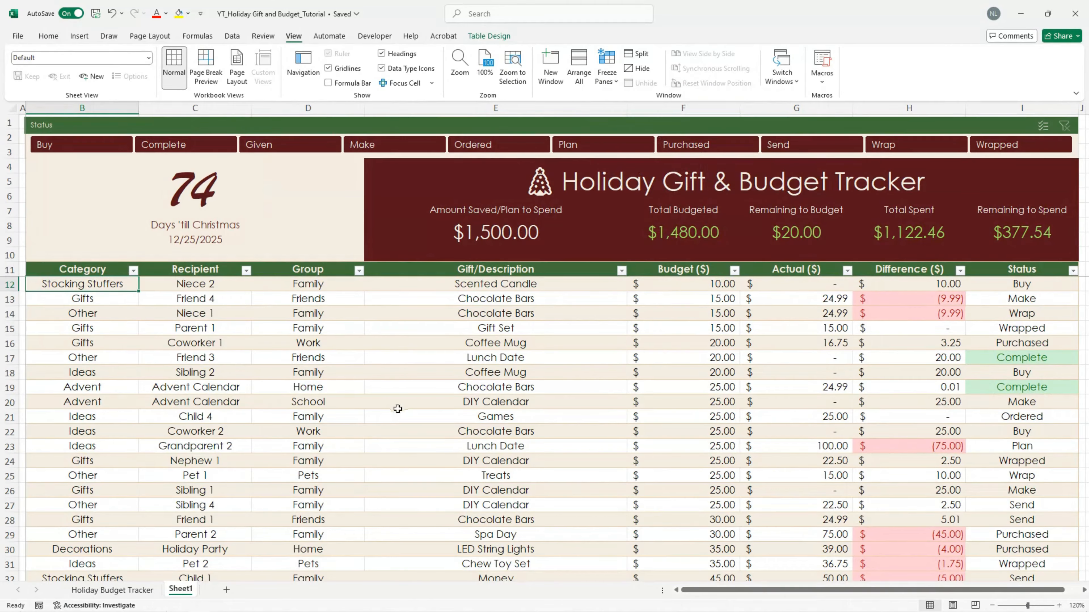
Go through the table rows down to the Total row and back to check the frozen header area
{"action": "scroll", "coordinate": [398, 412], "scroll_direction": "down", "scroll_amount": 1}
{"action": "scroll", "coordinate": [401, 419], "scroll_direction": "down", "scroll_amount": 4}
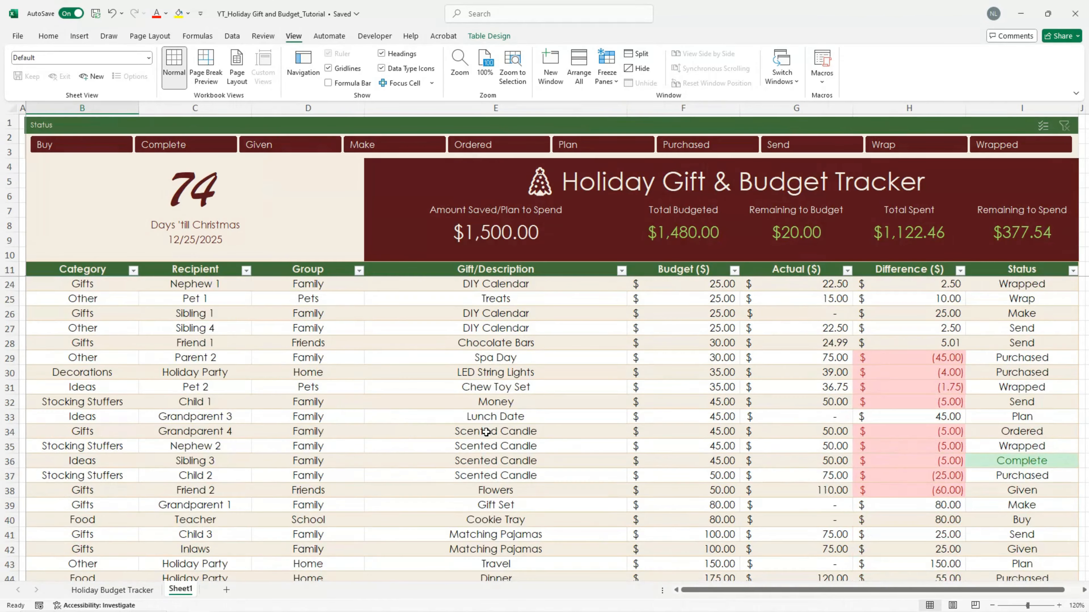
{"action": "scroll", "coordinate": [485, 432], "scroll_direction": "down", "scroll_amount": 3}
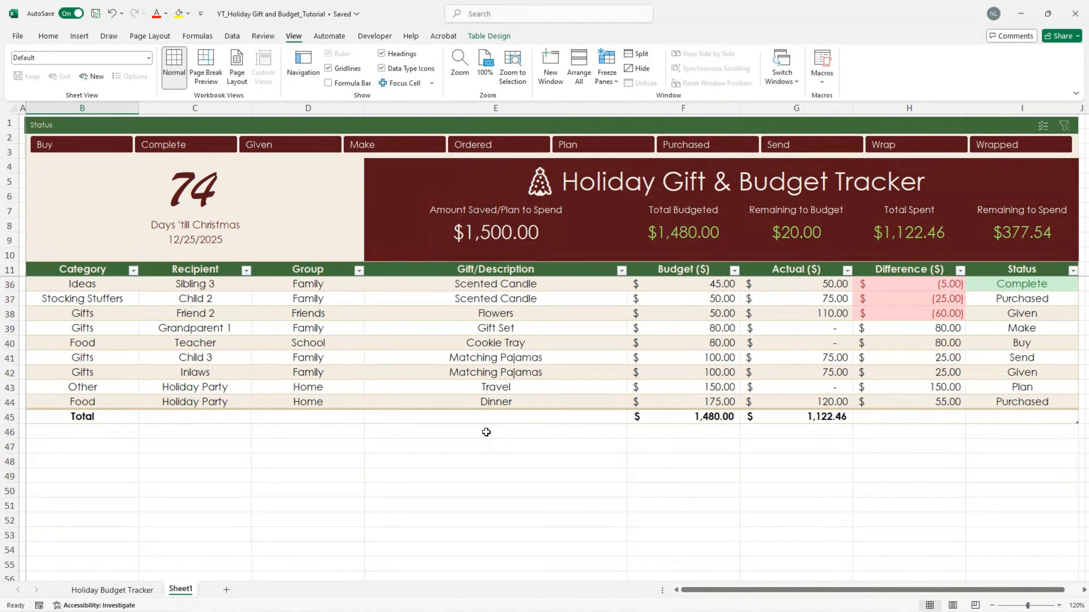
{"action": "scroll", "coordinate": [486, 432], "scroll_direction": "down", "scroll_amount": 1}
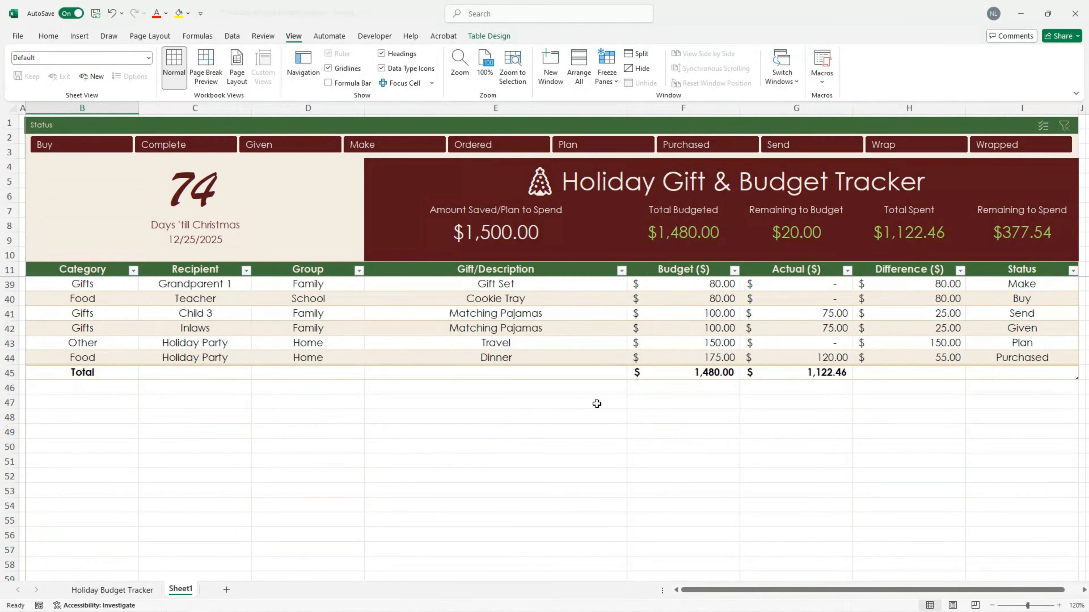
{"action": "scroll", "coordinate": [632, 402], "scroll_direction": "up", "scroll_amount": 1}
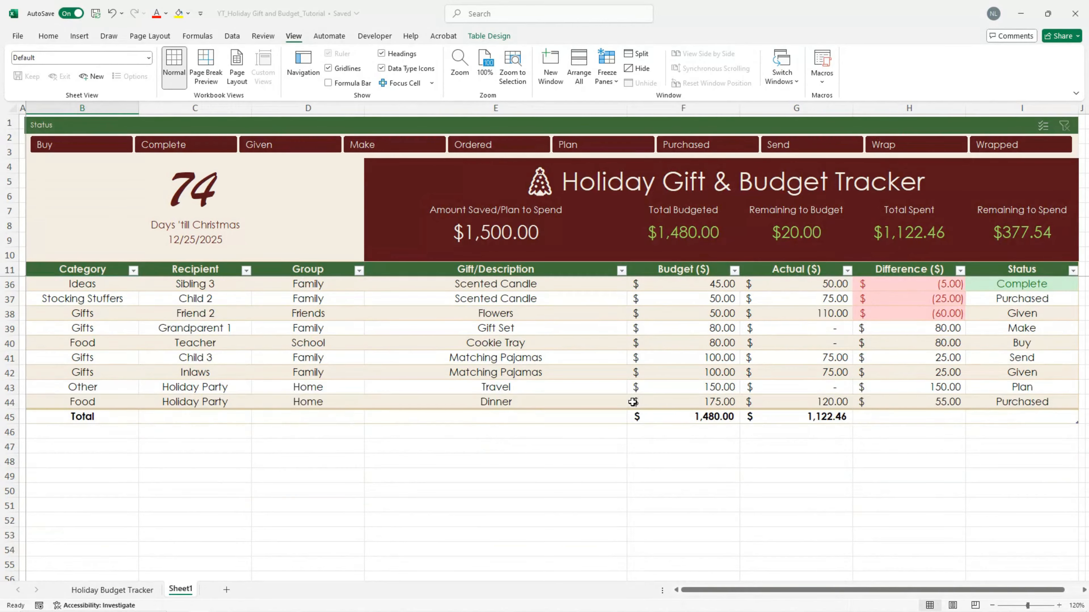
{"action": "scroll", "coordinate": [632, 402], "scroll_direction": "up", "scroll_amount": 2}
{"action": "scroll", "coordinate": [633, 402], "scroll_direction": "up", "scroll_amount": 5}
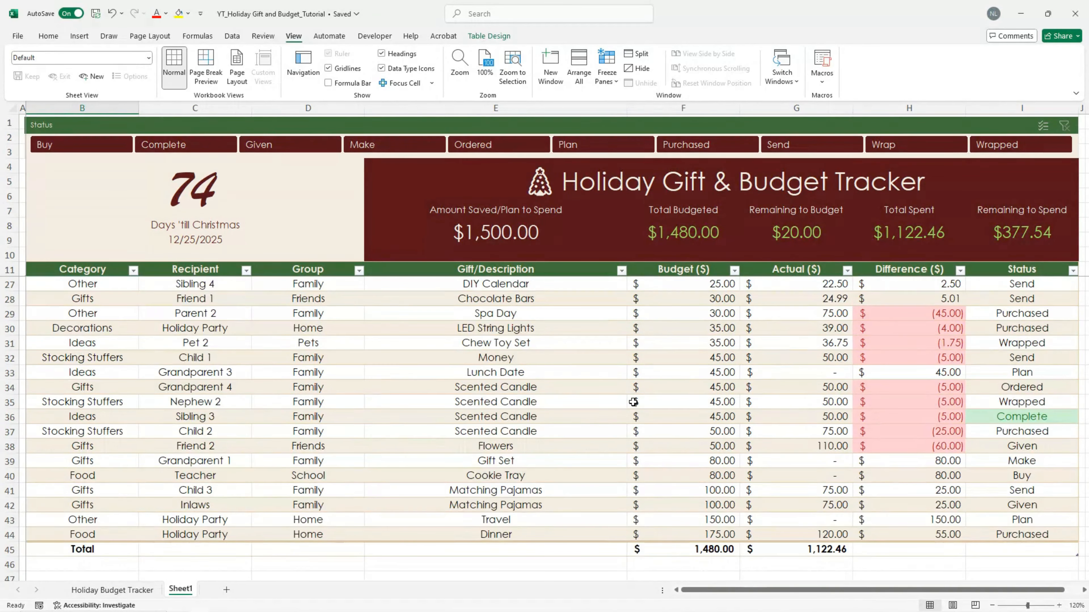
{"action": "scroll", "coordinate": [634, 404], "scroll_direction": "up", "scroll_amount": 1}
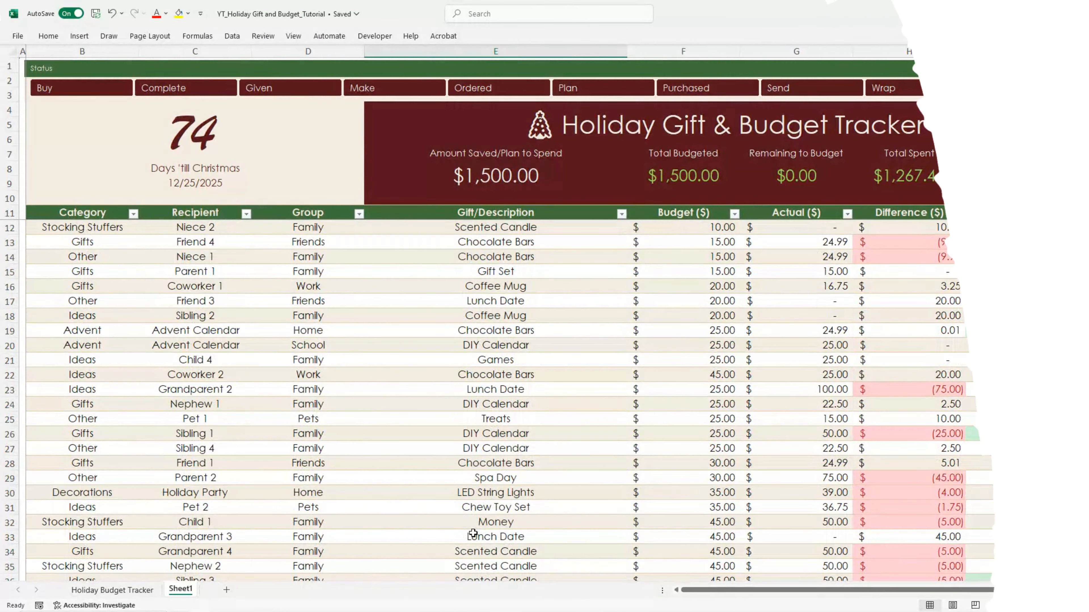
Insert a table row above the Inlaws row and enter Gifts, Teacher, School, Cookie Tray, budget 45.00 and actual 55.00
{"action": "scroll", "coordinate": [491, 462], "scroll_direction": "down", "scroll_amount": 4}
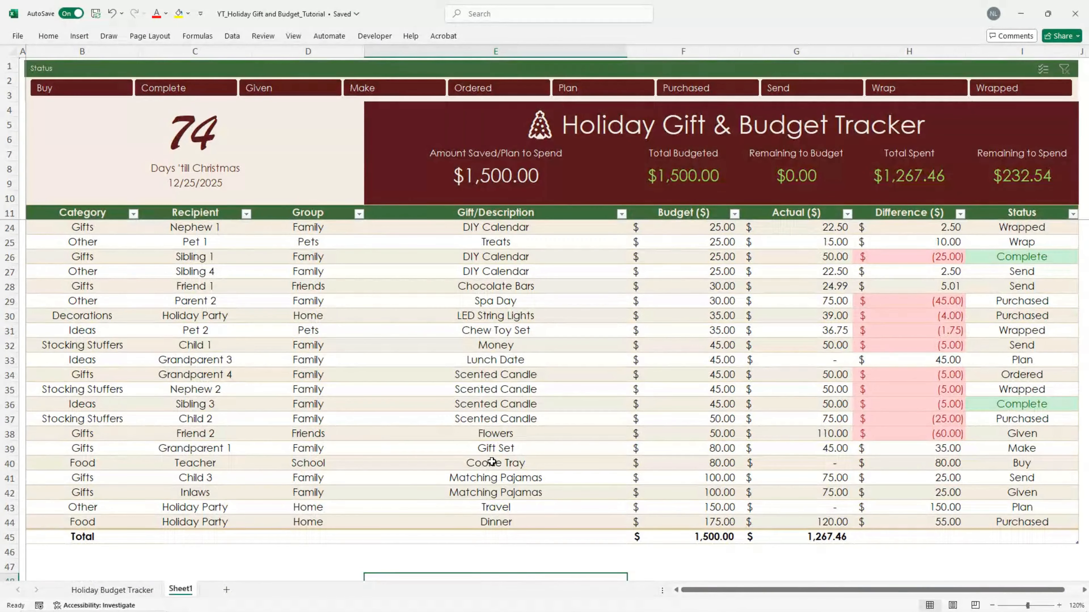
{"action": "right_click", "coordinate": [101, 494]}
{"action": "mouse_move", "coordinate": [180, 223]}
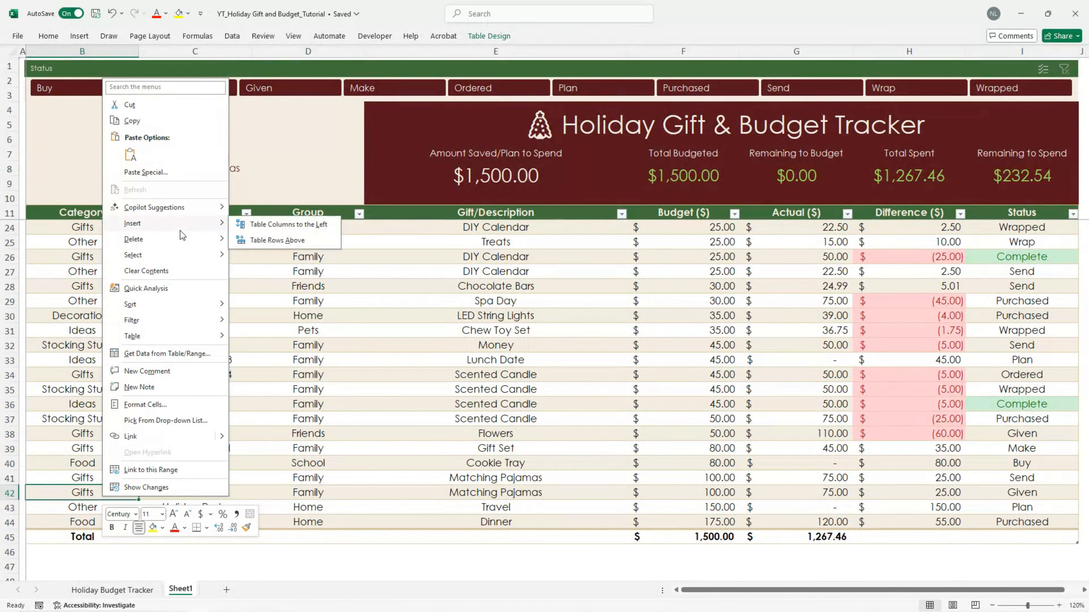
{"action": "left_click", "coordinate": [309, 236]}
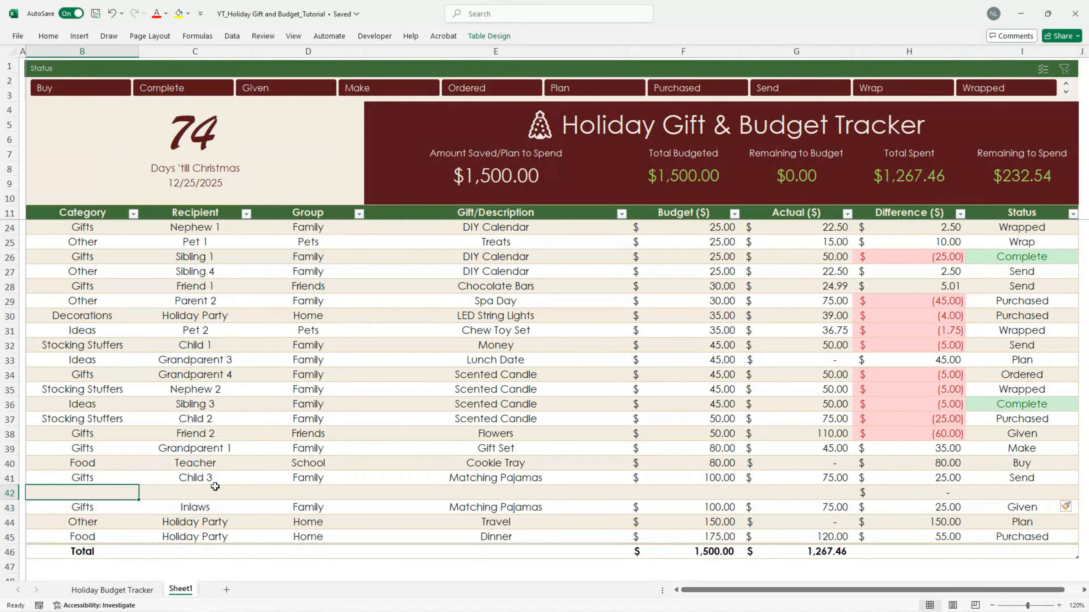
{"action": "type", "text": "Gifts"}
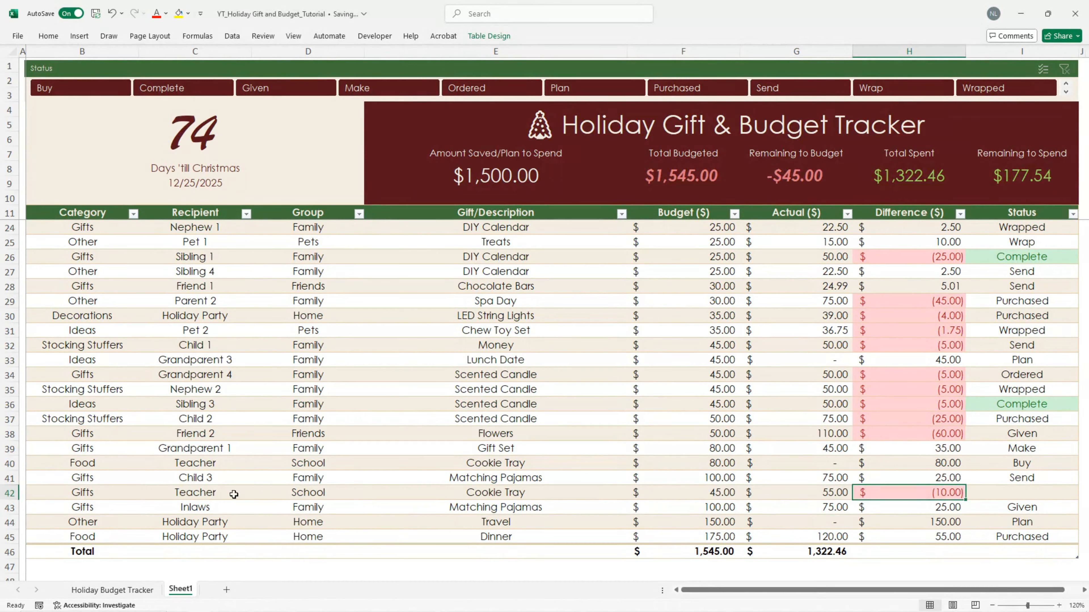
Set the Status of the new Teacher Cookie Tray row to Complete from its dropdown list
{"action": "left_click", "coordinate": [1065, 495]}
{"action": "left_click", "coordinate": [1083, 495]}
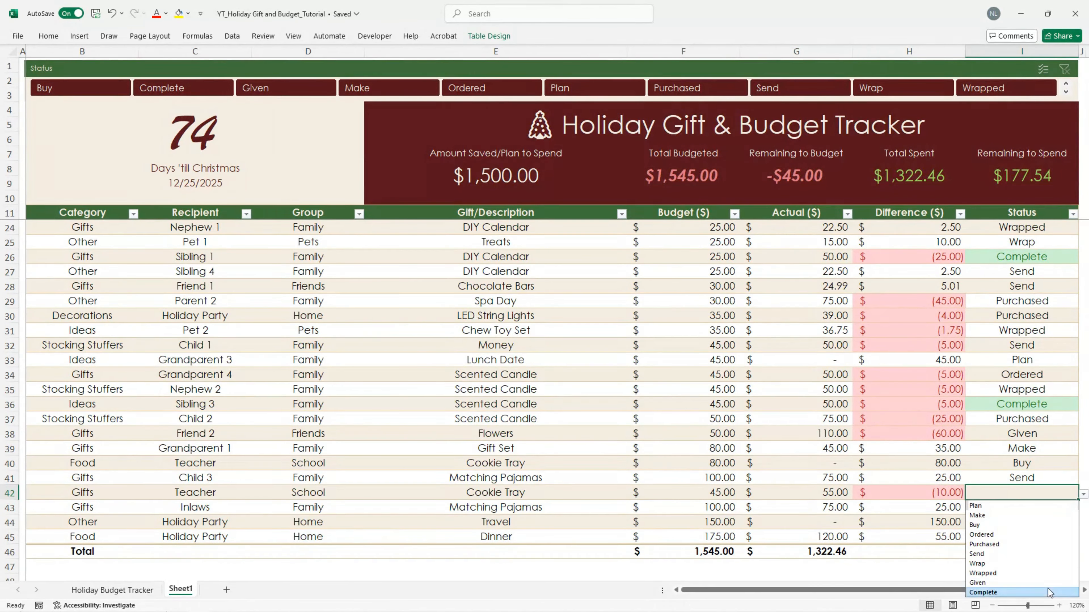
{"action": "left_click", "coordinate": [997, 515]}
{"action": "left_click", "coordinate": [711, 447]}
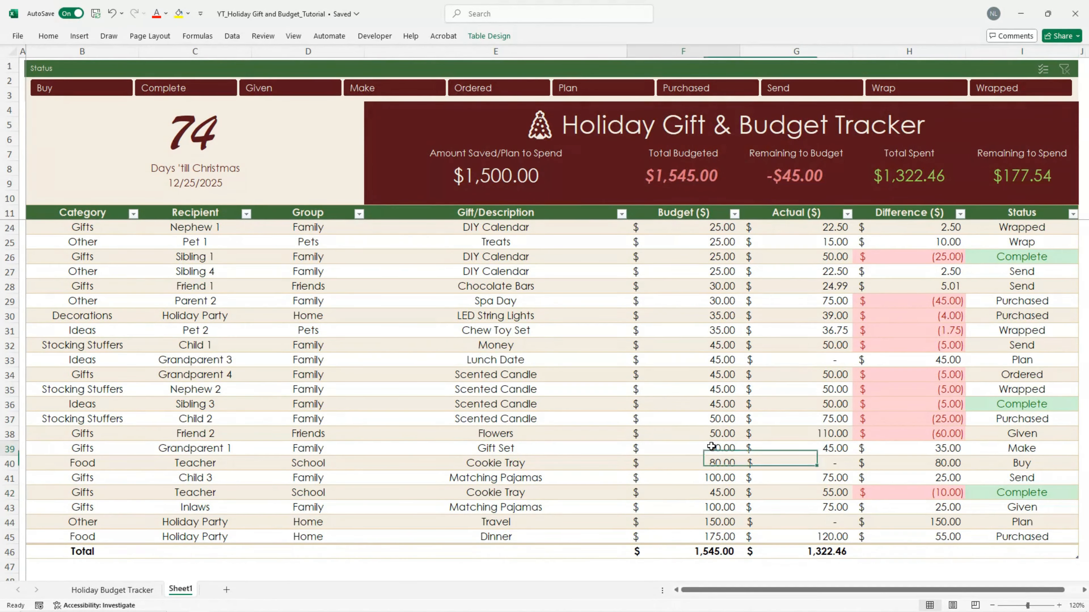
Set the Inlaws Matching Pajamas row's budget to 50 and its actual cost to 80
{"action": "left_click", "coordinate": [716, 507]}
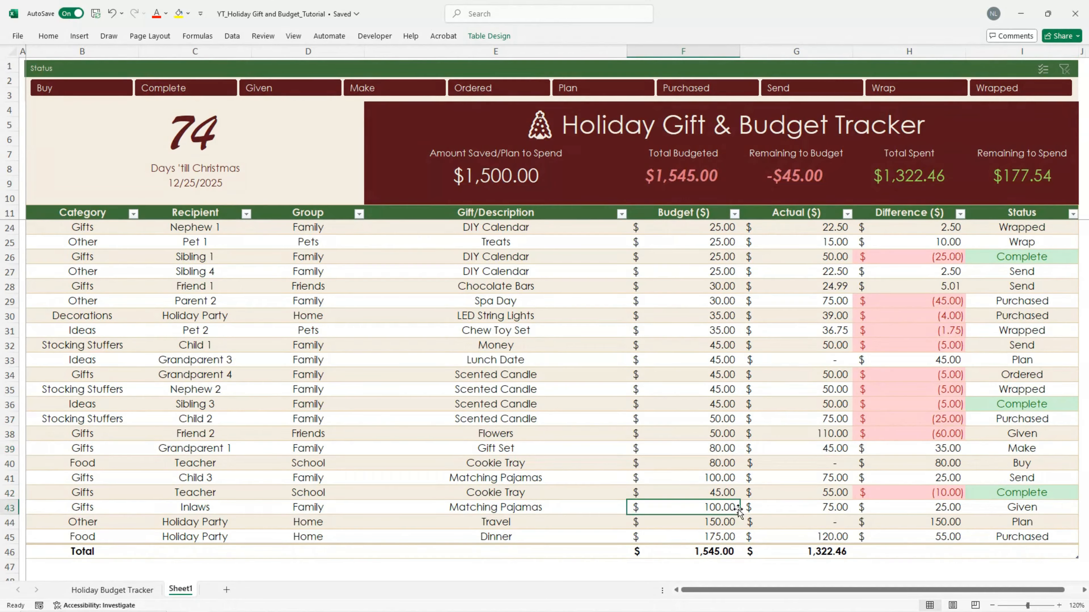
{"action": "type", "text": "50"}
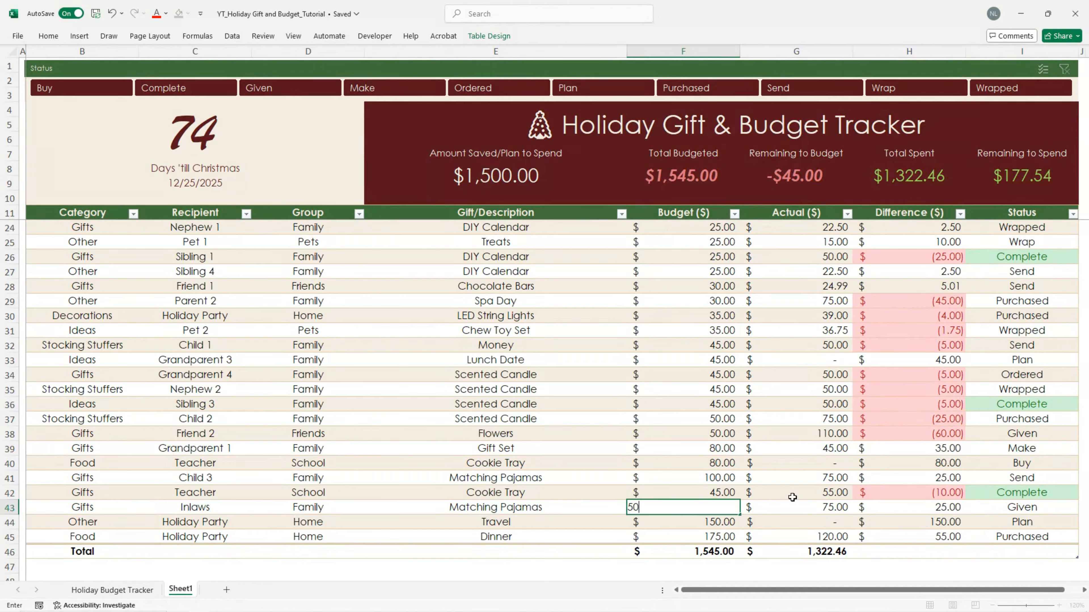
{"action": "left_click", "coordinate": [791, 508]}
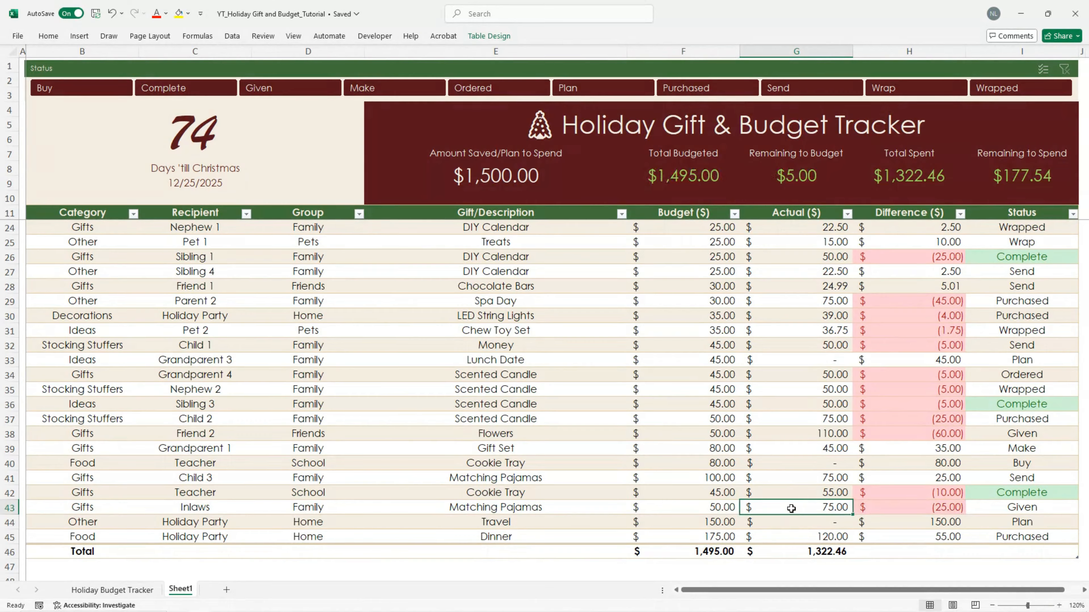
{"action": "type", "text": "80"}
{"action": "key", "text": "Return"}
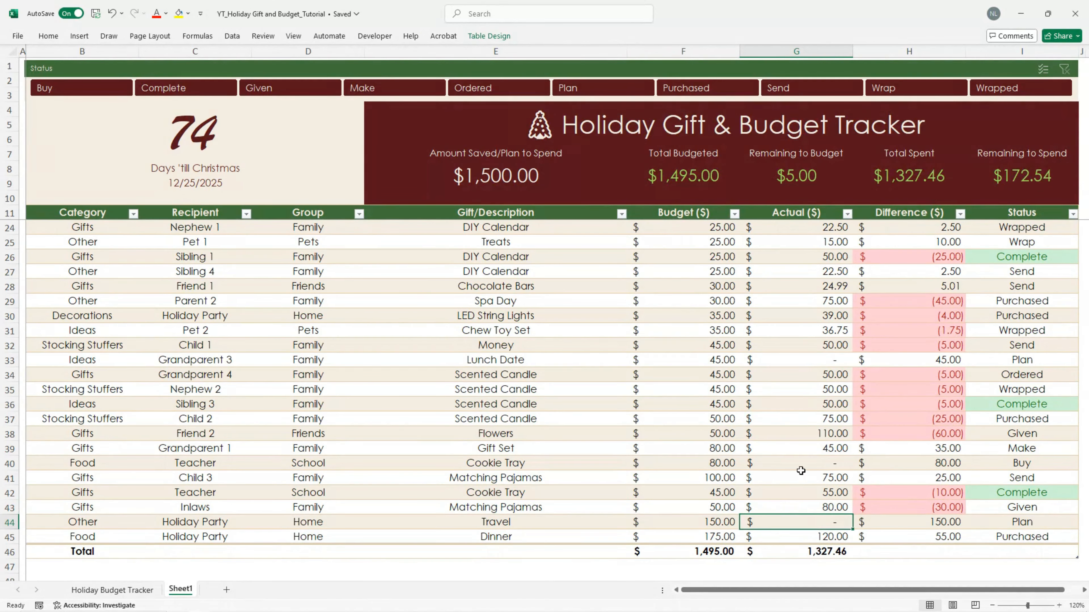
Enter an actual cost of 60 for the Grandparent 3 Lunch Date row and set its Status to Ordered
{"action": "left_click", "coordinate": [808, 361]}
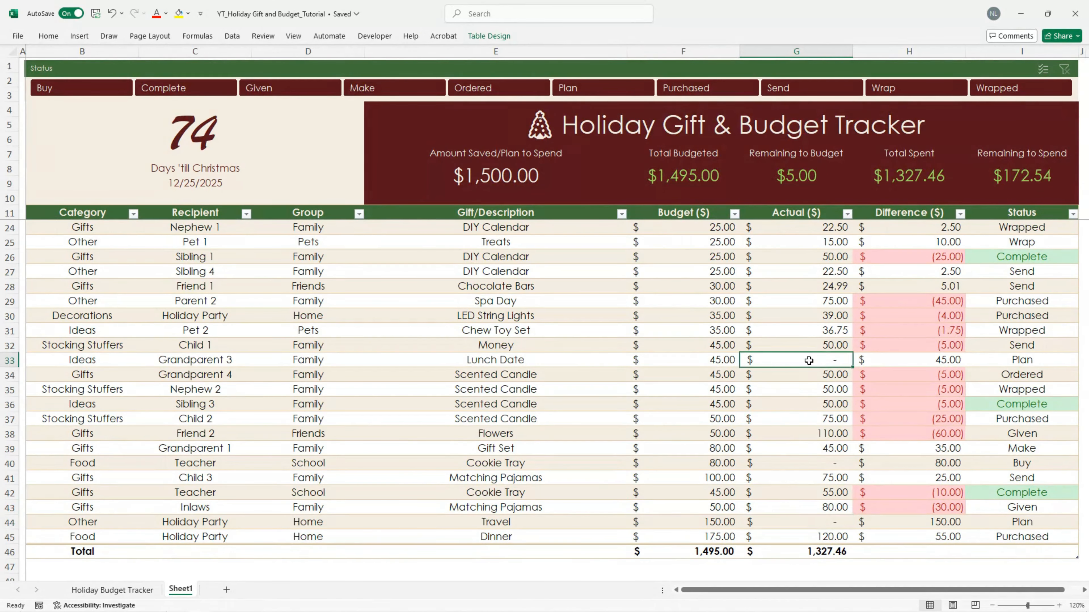
{"action": "type", "text": "60"}
{"action": "left_click", "coordinate": [1025, 360]}
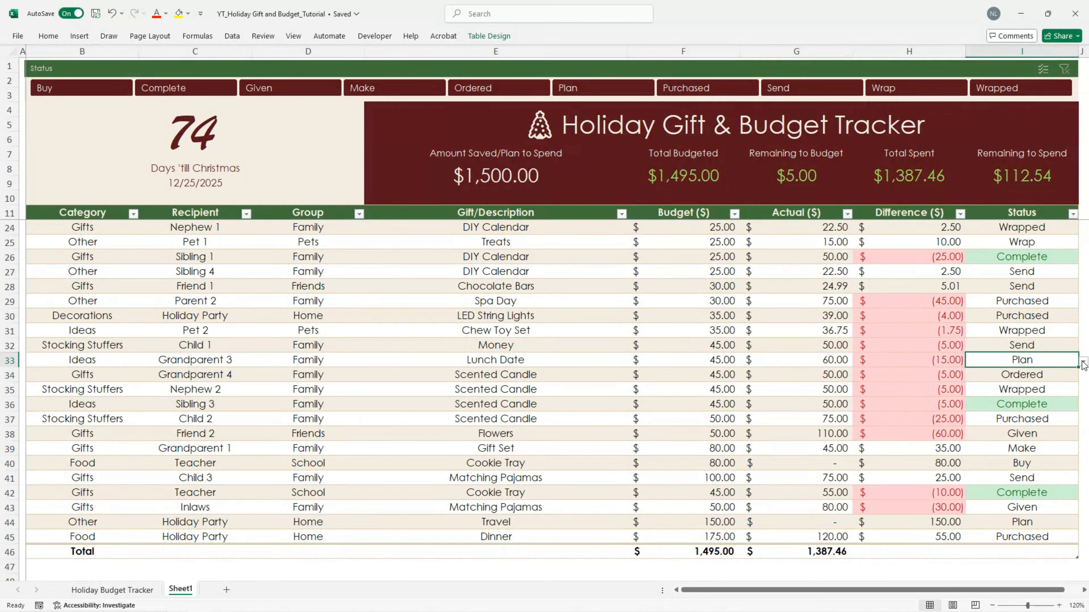
{"action": "left_click", "coordinate": [1083, 361]}
{"action": "left_click", "coordinate": [1045, 403]}
Enter an actual cost of 100 for the Child 4 Games row and pick a different Status for it
{"action": "scroll", "coordinate": [807, 279], "scroll_direction": "up", "scroll_amount": 2}
{"action": "left_click", "coordinate": [810, 270]}
{"action": "type", "text": "100"}
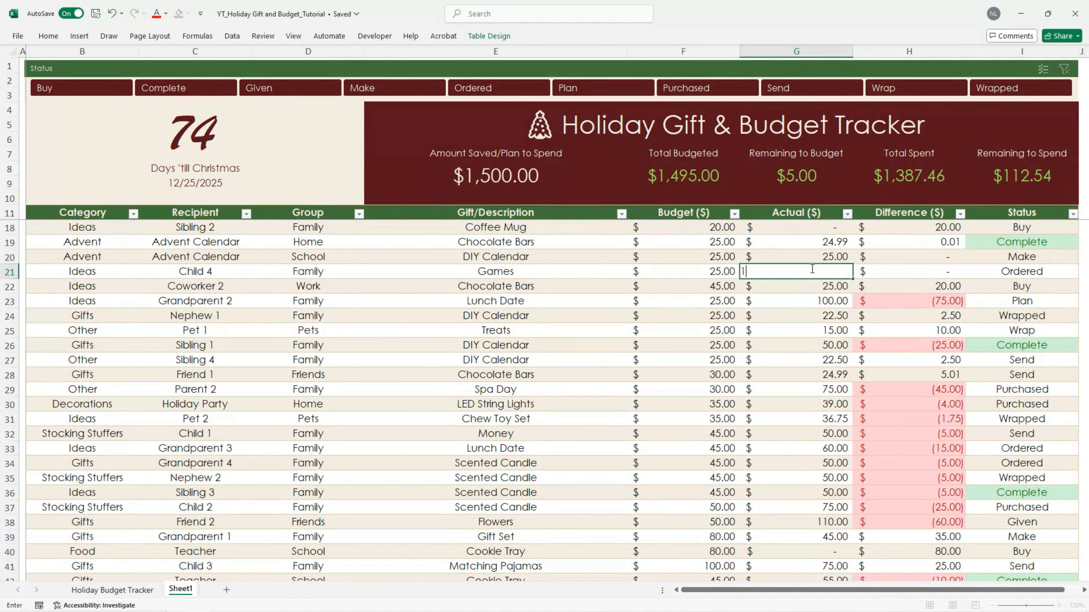
{"action": "key", "text": "Return"}
{"action": "left_click", "coordinate": [1046, 272]}
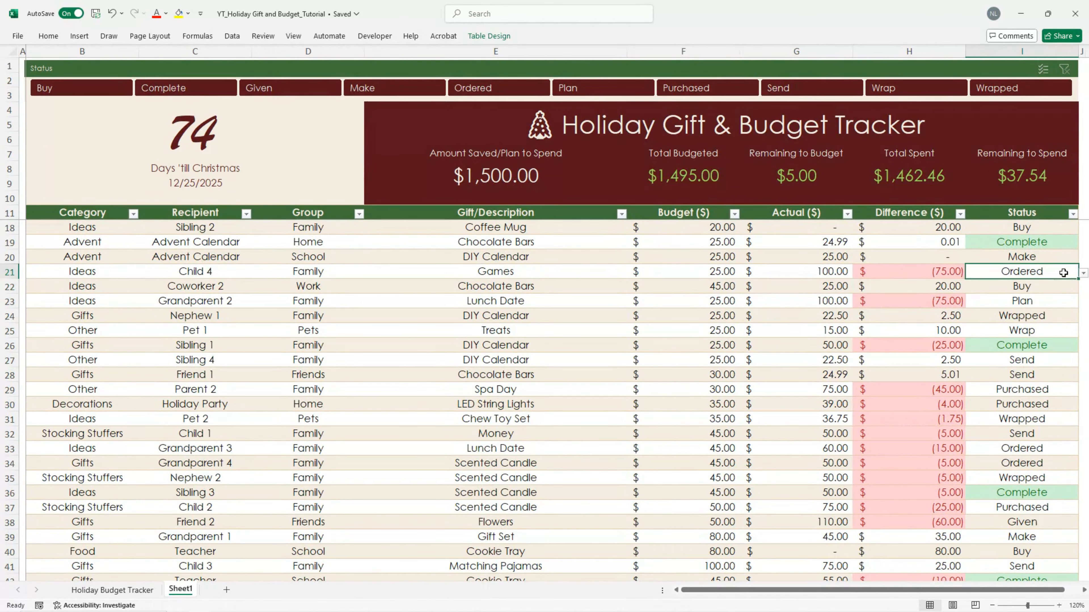
{"action": "left_click", "coordinate": [1083, 275]}
{"action": "left_click", "coordinate": [976, 342]}
Use the Status slicer to show only Send items, switch it to Complete items, and clear the filter
{"action": "scroll", "coordinate": [810, 384], "scroll_direction": "up", "scroll_amount": 1}
{"action": "left_click", "coordinate": [797, 227]}
{"action": "left_click", "coordinate": [787, 86]}
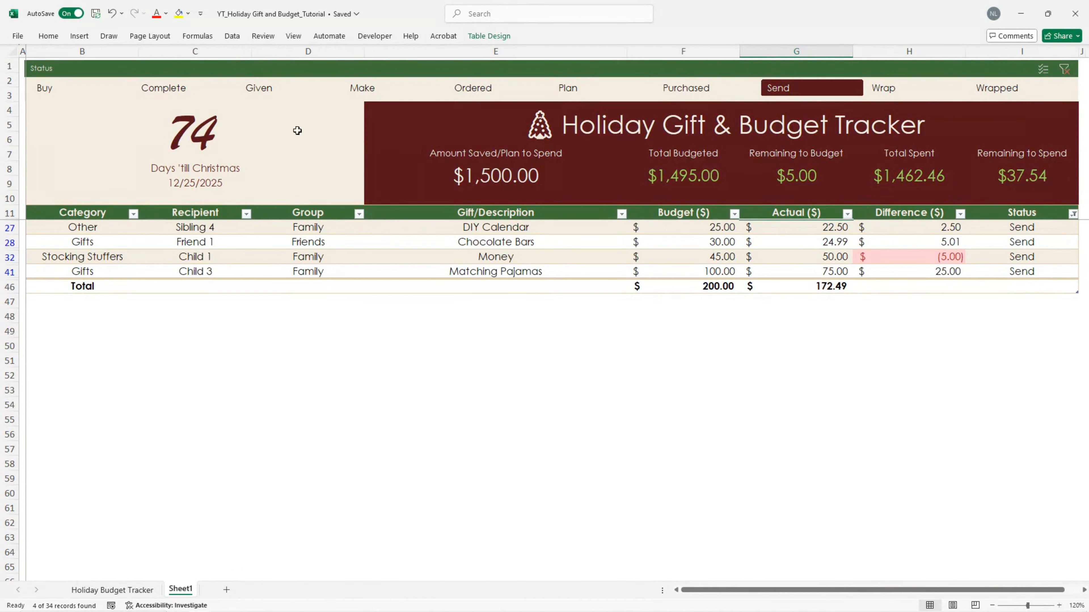
{"action": "left_click", "coordinate": [175, 87]}
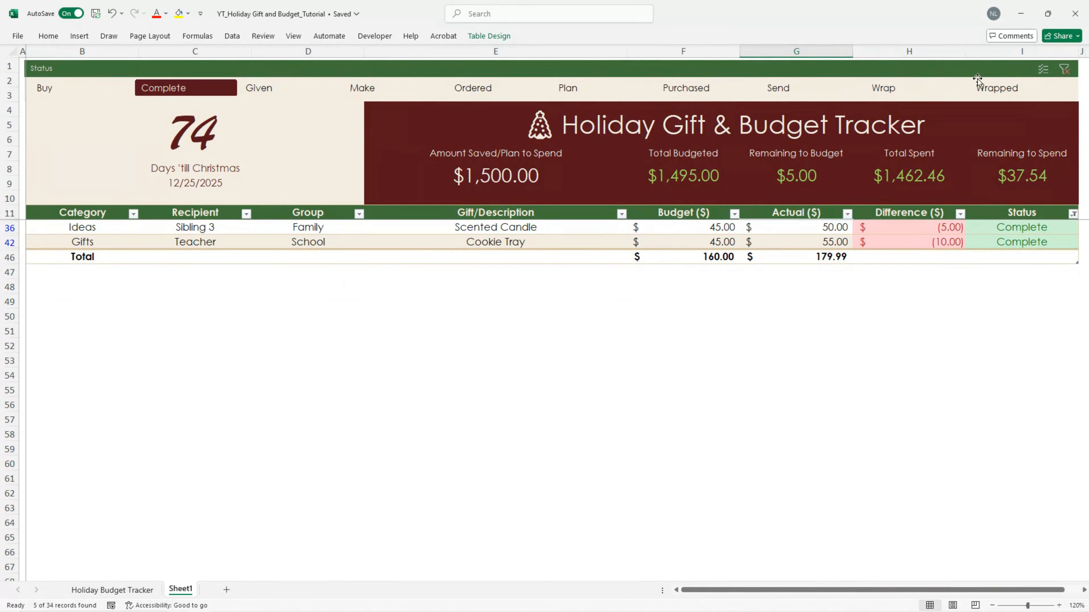
{"action": "left_click", "coordinate": [1063, 70]}
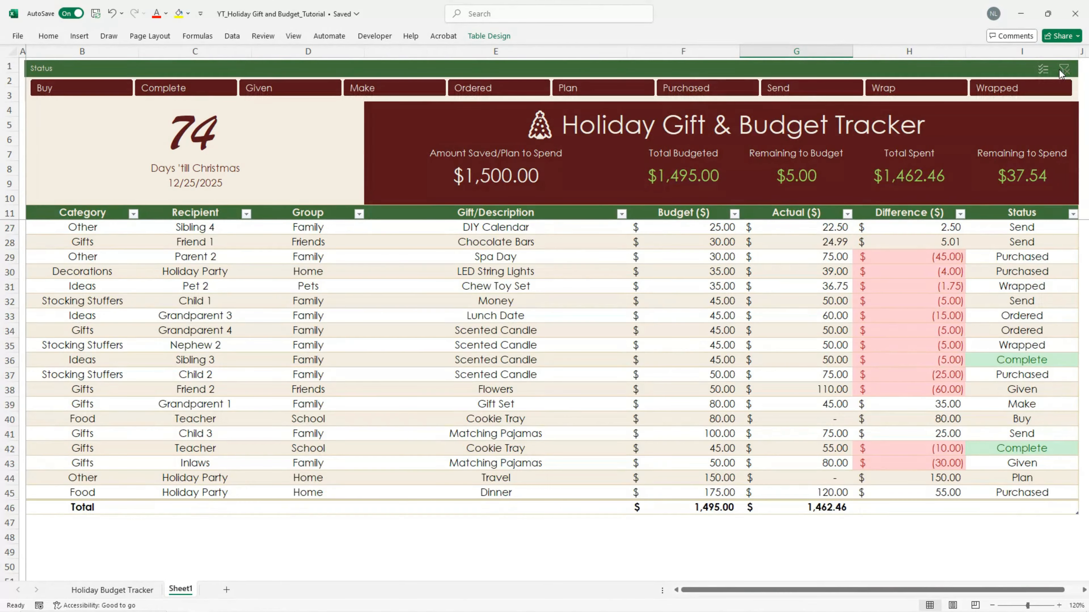